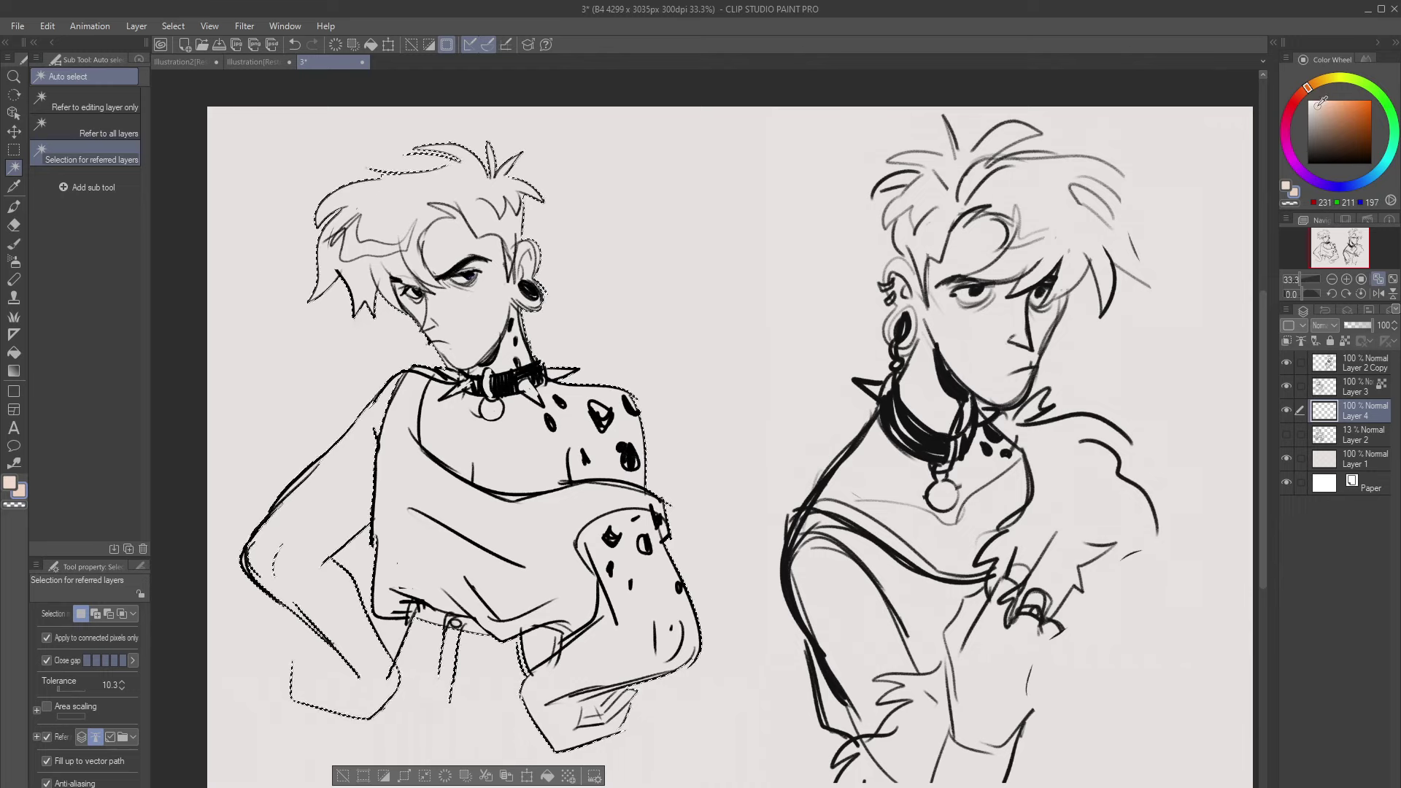
Fill the selected area of the spiky-collared figure with light skin tone, deselect, and erase the excess below the shirt hem with the Hard eraser
left_click(547, 776)
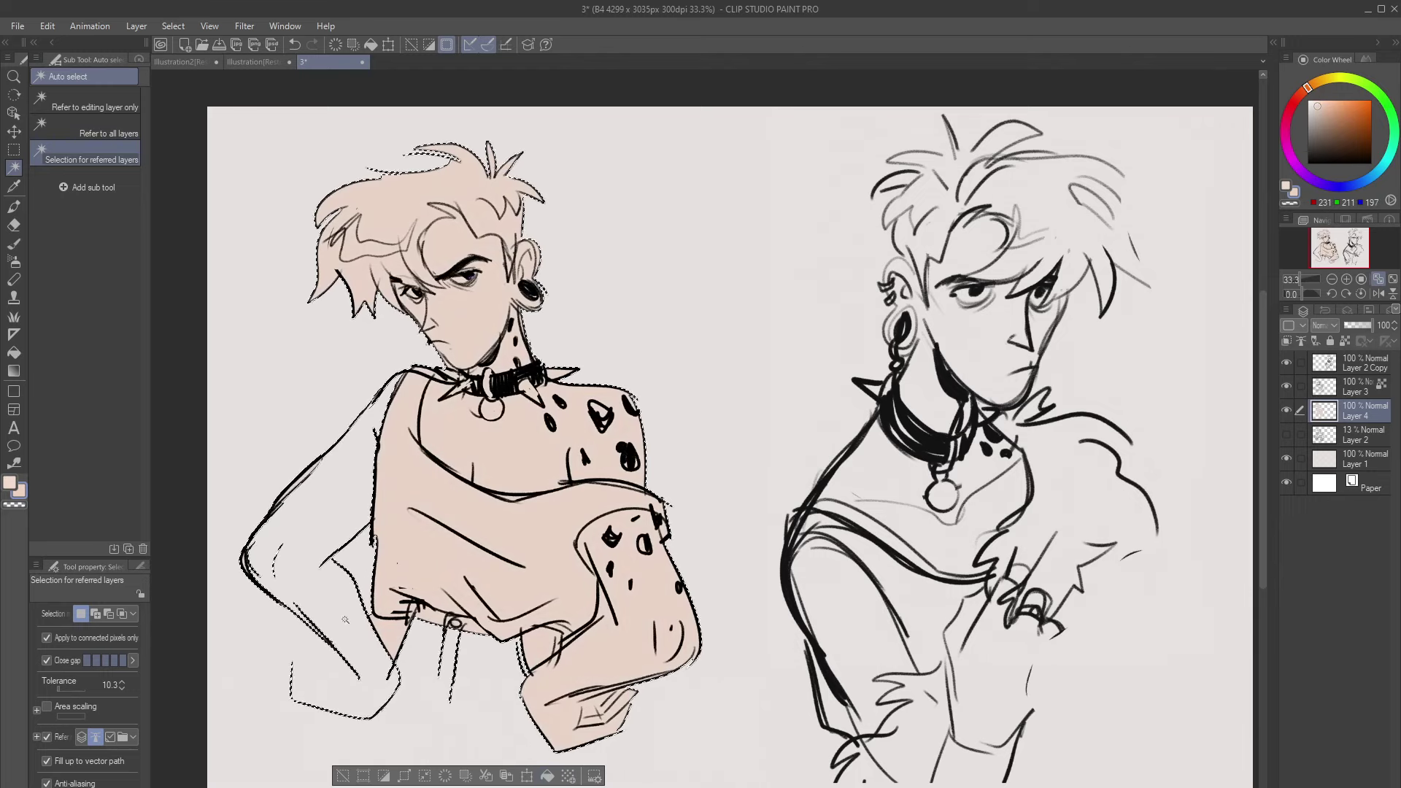
key("ctrl+d")
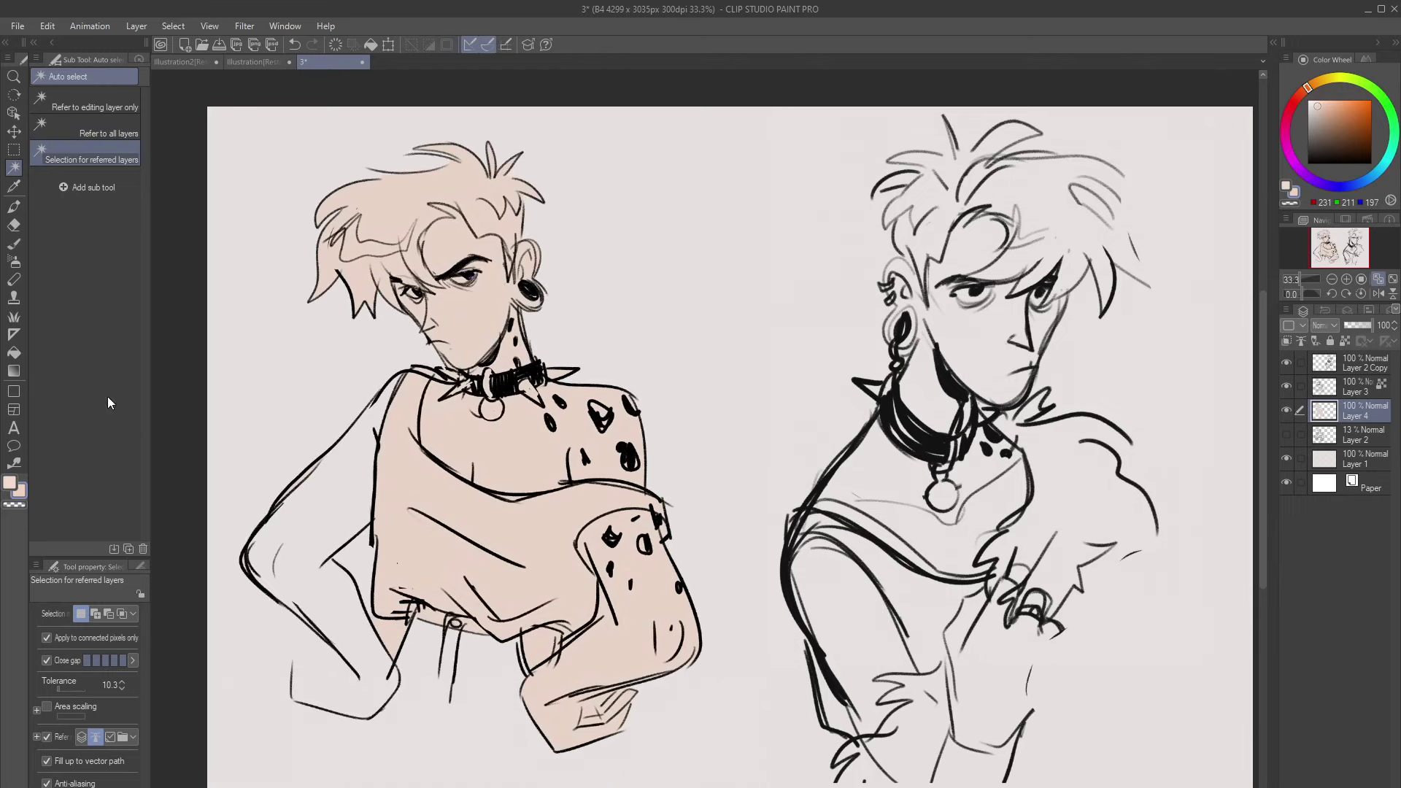
left_click(15, 224)
mouse_move(413, 635)
left_mouse_down()
mouse_move(381, 627)
mouse_move(398, 634)
left_mouse_up()
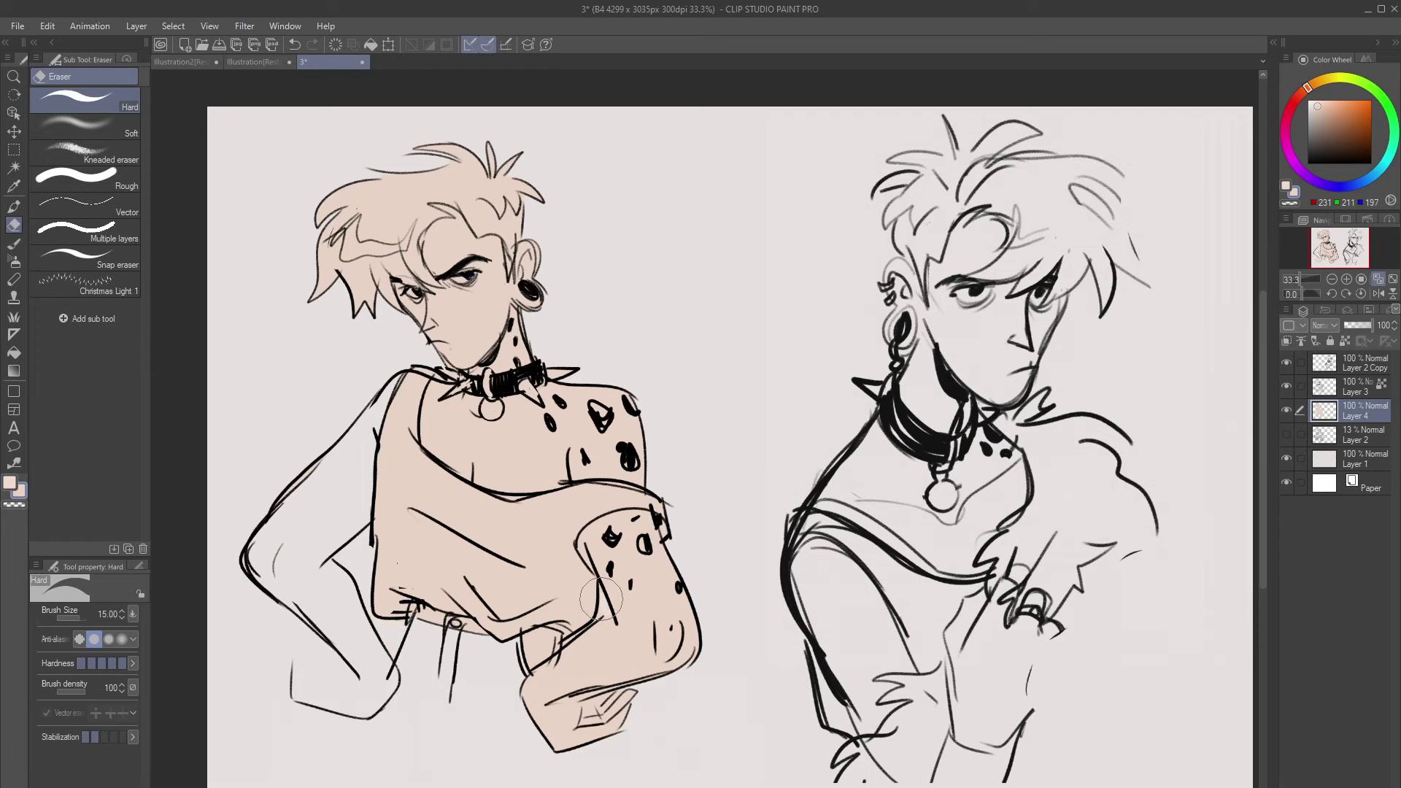
Paint the unfilled bent arm and its hand in the same skin tone with the G-pen at size 7
left_click(14, 207)
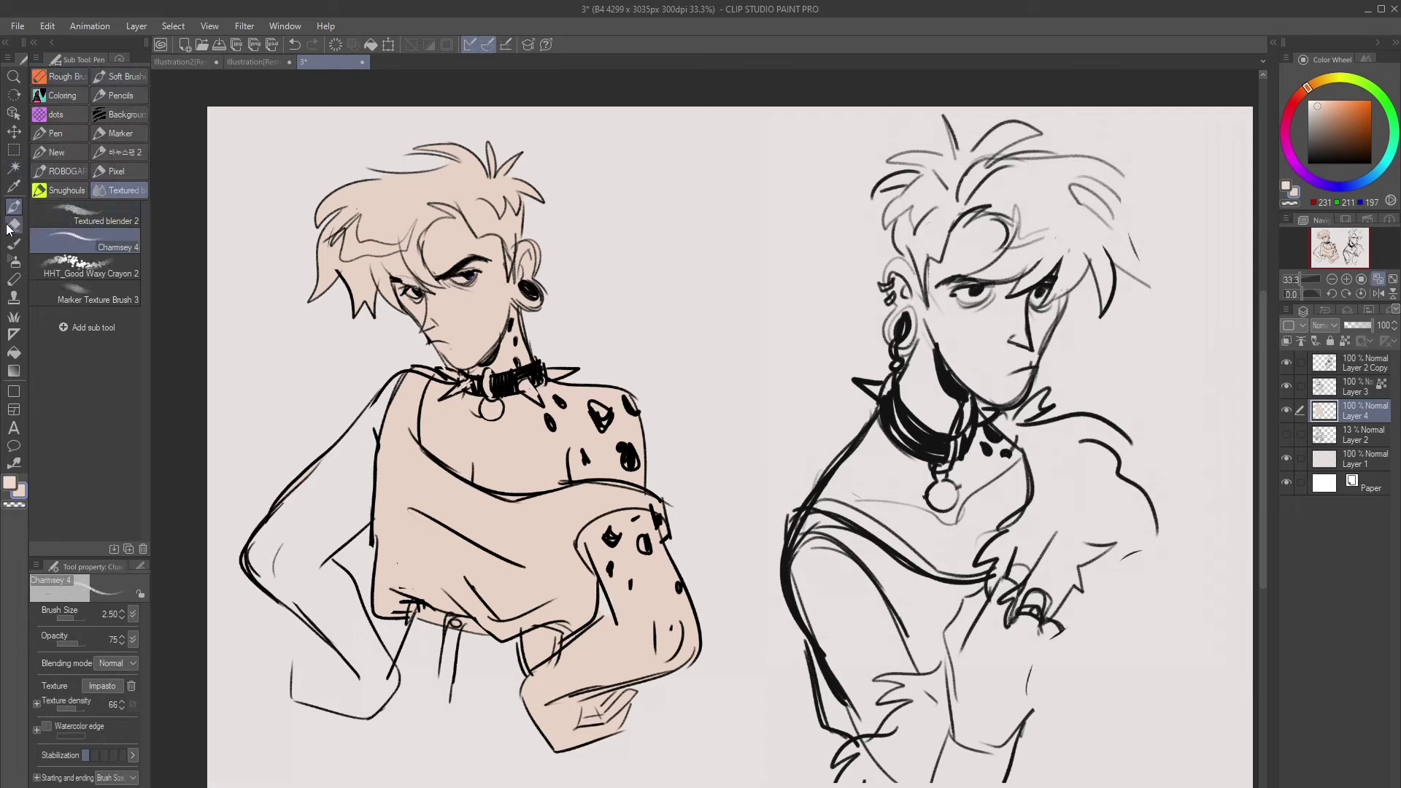
left_click(57, 135)
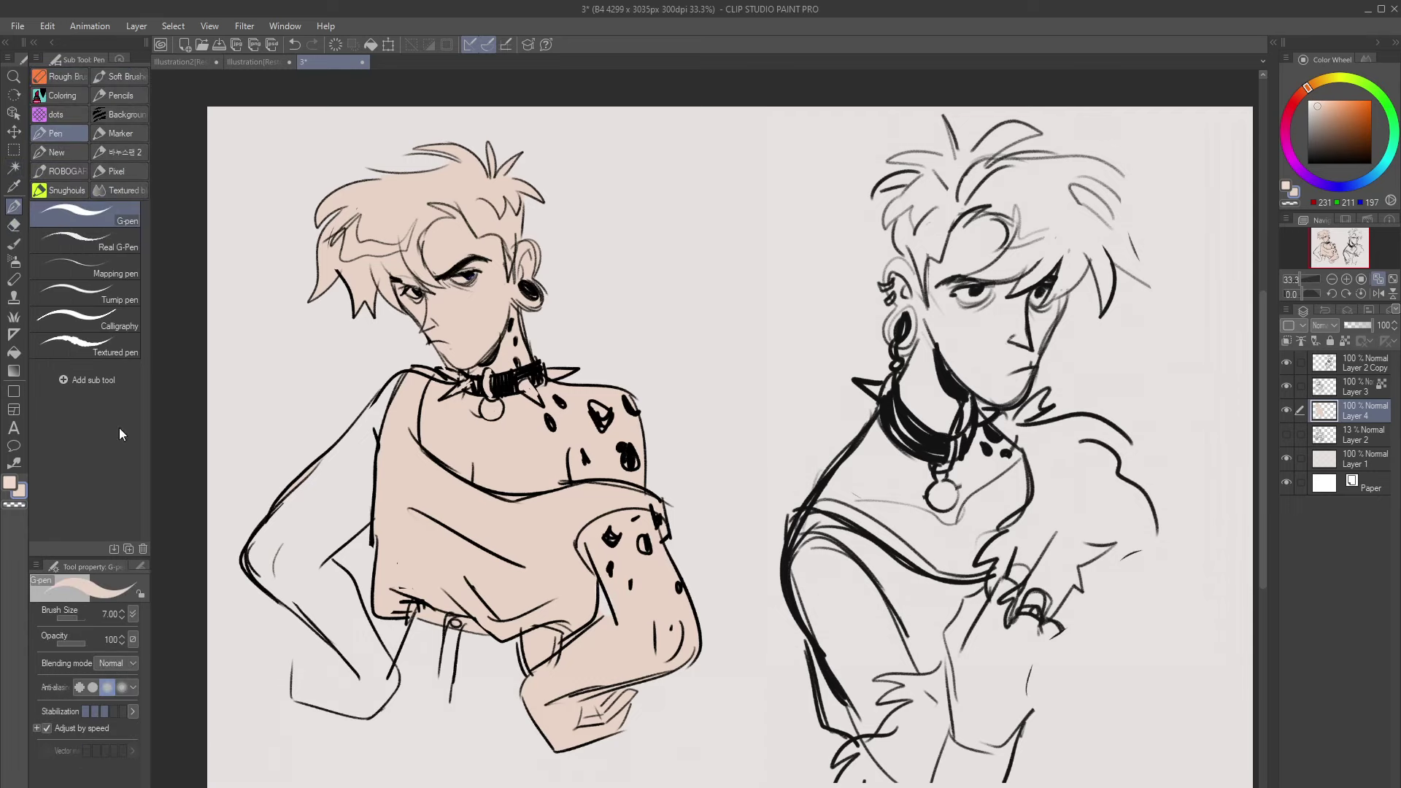
mouse_move(339, 517)
left_mouse_down()
mouse_move(308, 563)
mouse_move(381, 497)
mouse_move(317, 537)
mouse_move(398, 381)
mouse_move(265, 554)
mouse_move(326, 480)
mouse_move(264, 542)
mouse_move(275, 585)
mouse_move(322, 621)
mouse_move(296, 524)
mouse_move(298, 570)
mouse_move(338, 624)
mouse_move(310, 560)
mouse_move(331, 574)
mouse_move(389, 669)
mouse_move(337, 614)
mouse_move(375, 685)
mouse_move(371, 710)
mouse_move(294, 691)
mouse_move(307, 648)
mouse_move(313, 675)
mouse_move(367, 692)
left_mouse_up()
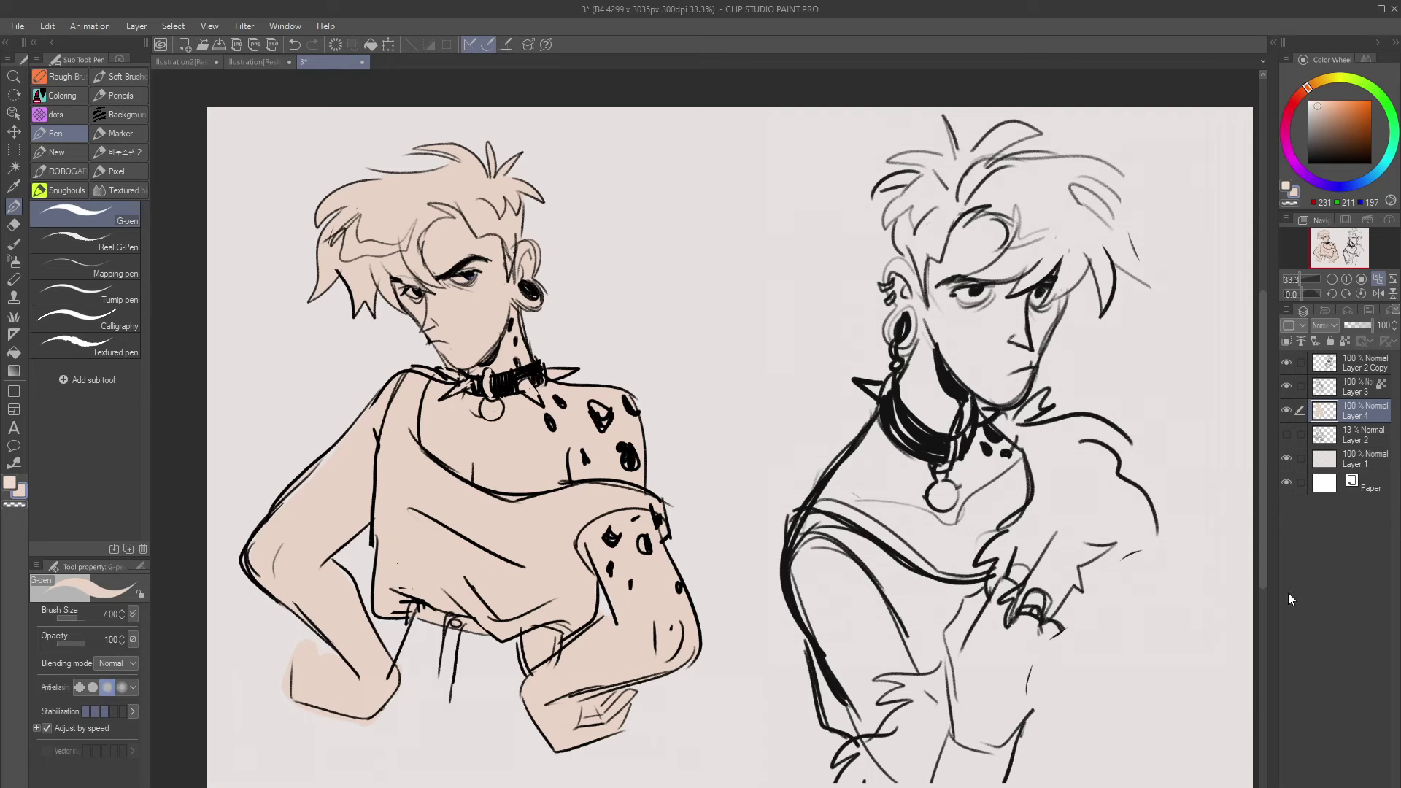
Add a new layer above the skin base layer and clip it to that layer
key("ctrl+shift+n")
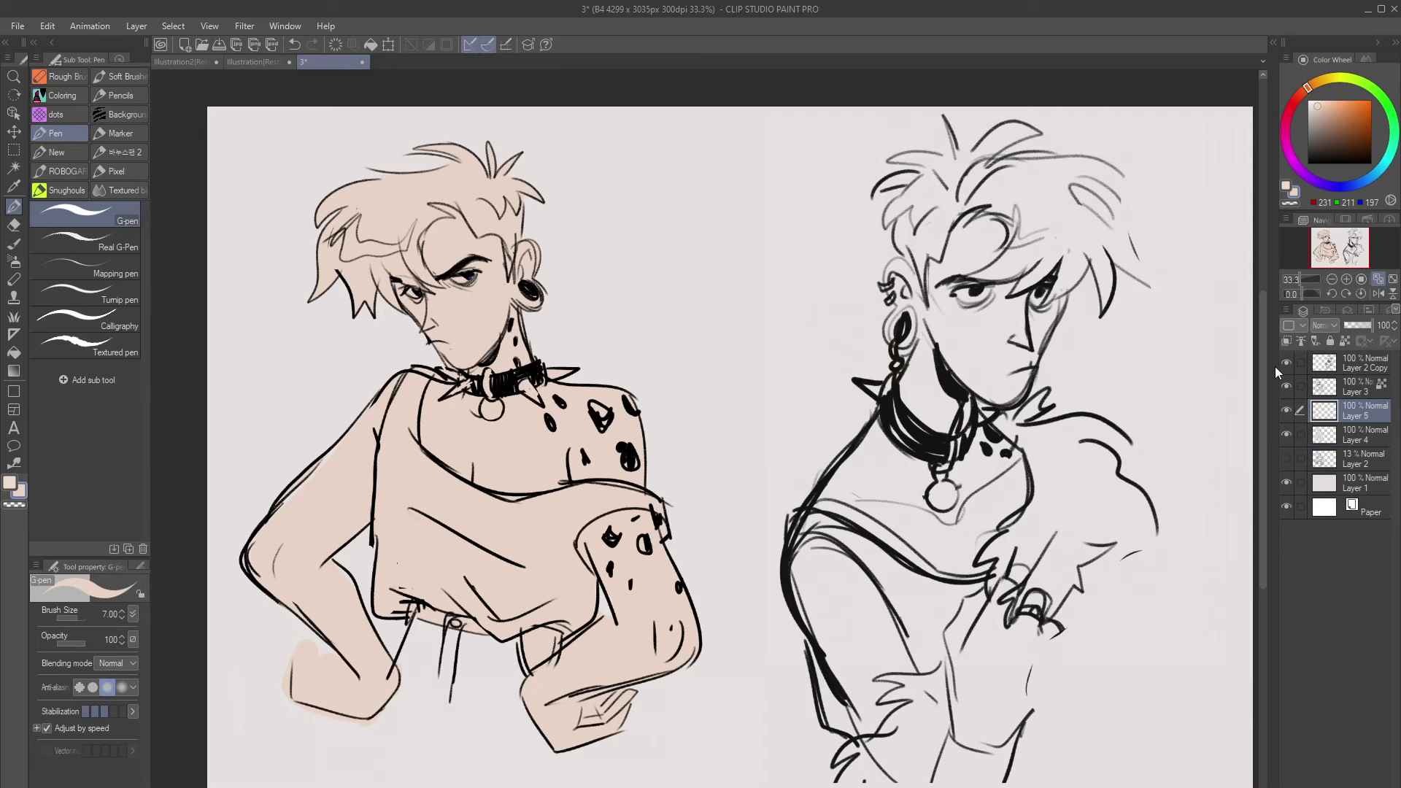
left_click(1286, 340)
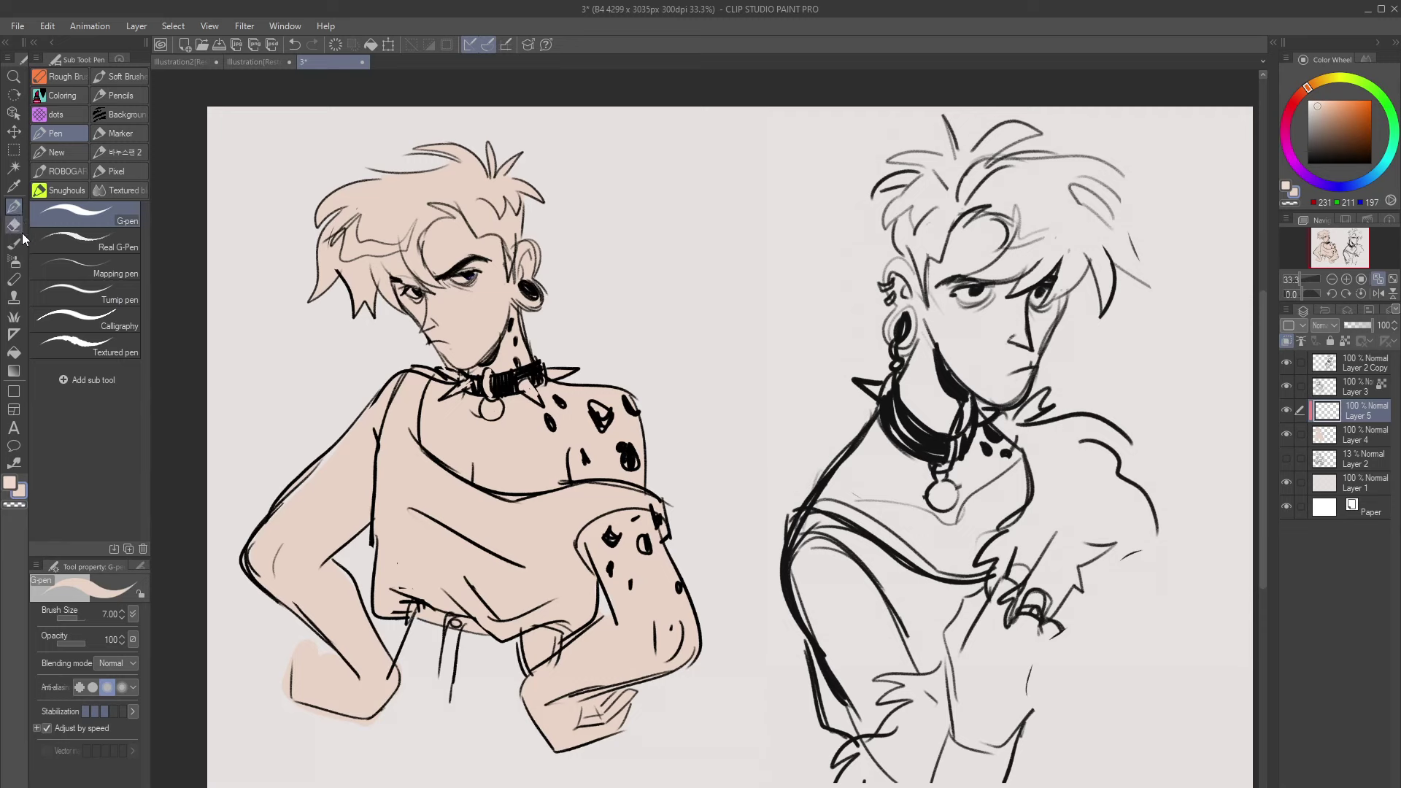
Paint a faint pink blush (RGB 223, 185, 171) on the coloured figure's cheek and forehead with the Charmsey 4 brush
left_click(114, 193)
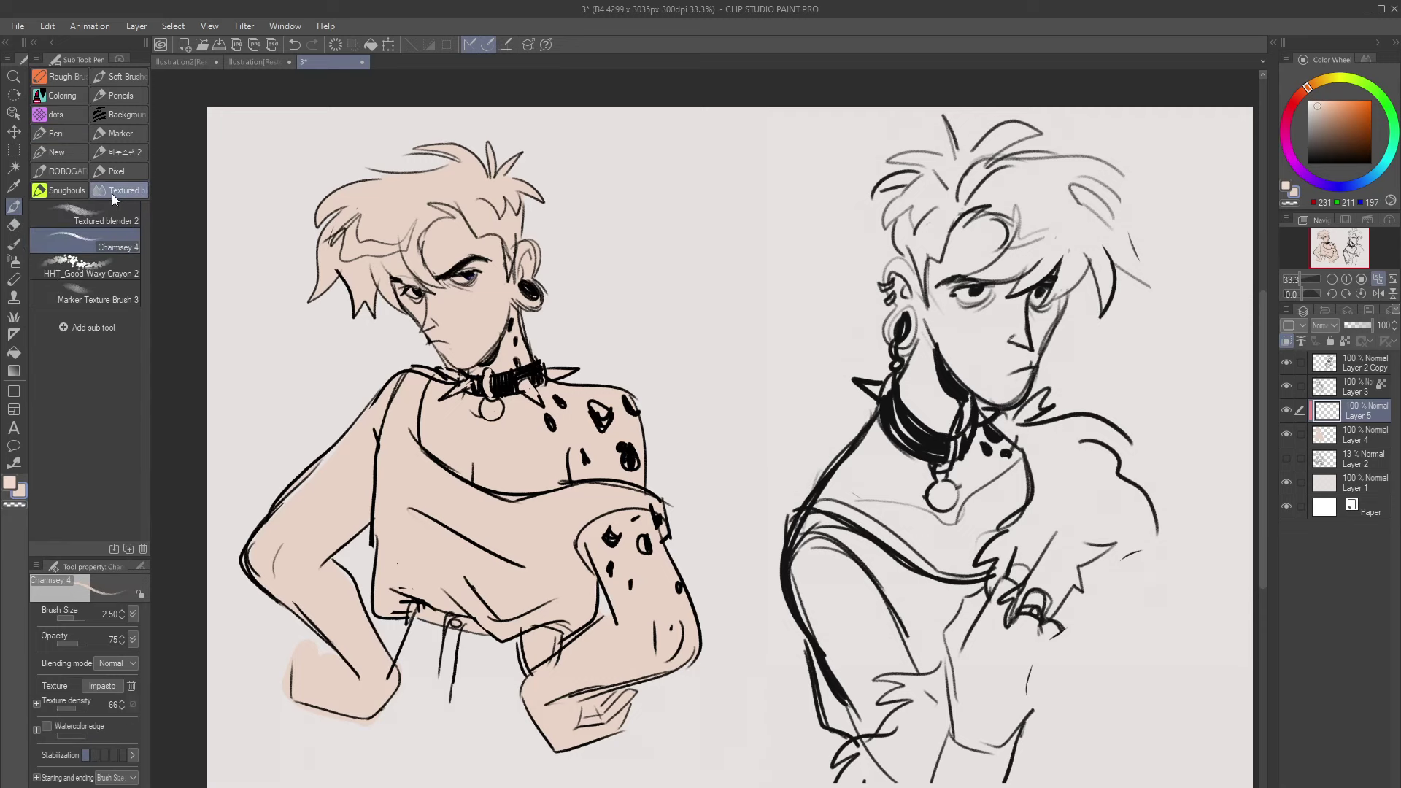
left_click(115, 222)
left_click(124, 264)
left_click(130, 246)
key("bracketright")
key("bracketright")
key("bracketright")
key("bracketright")
key("bracketright")
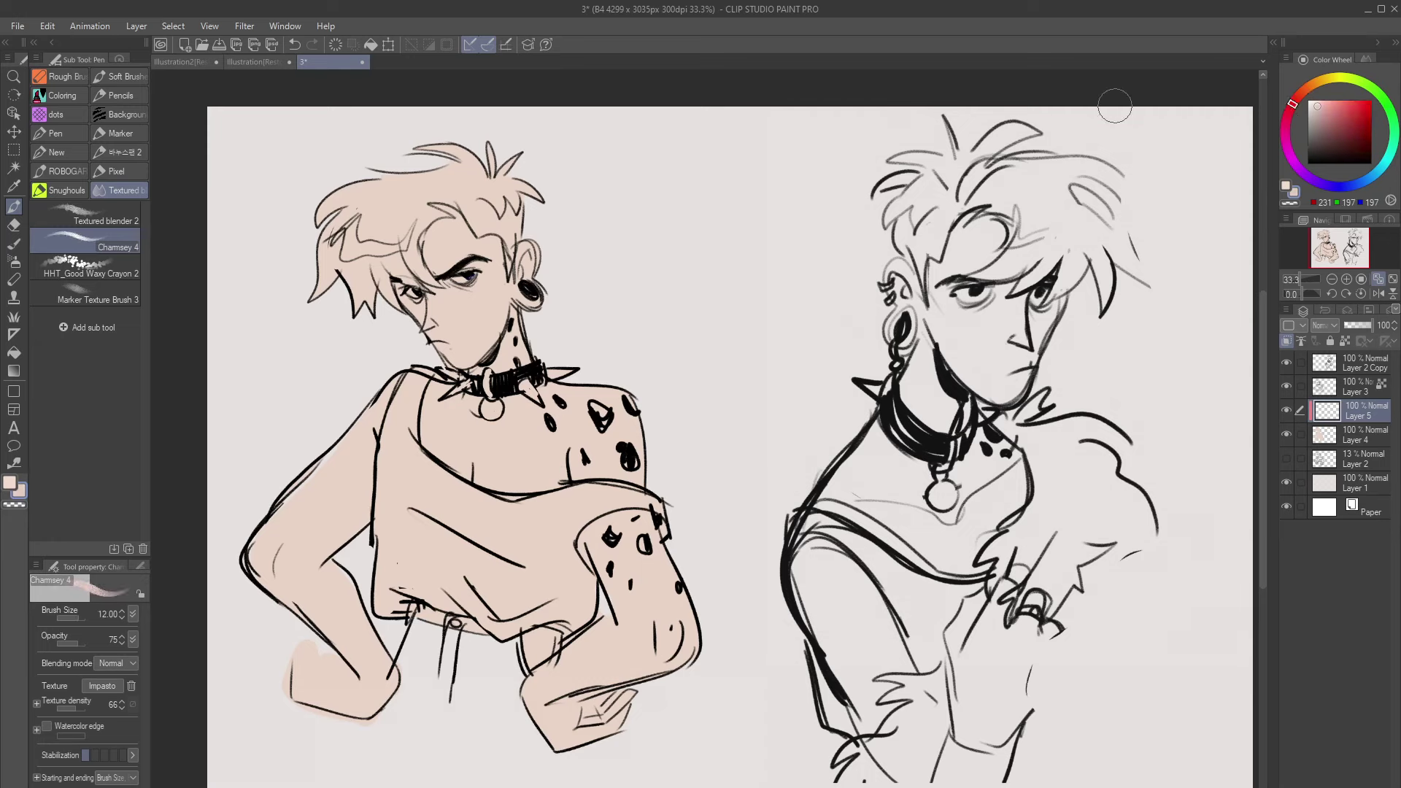
left_click(1300, 94)
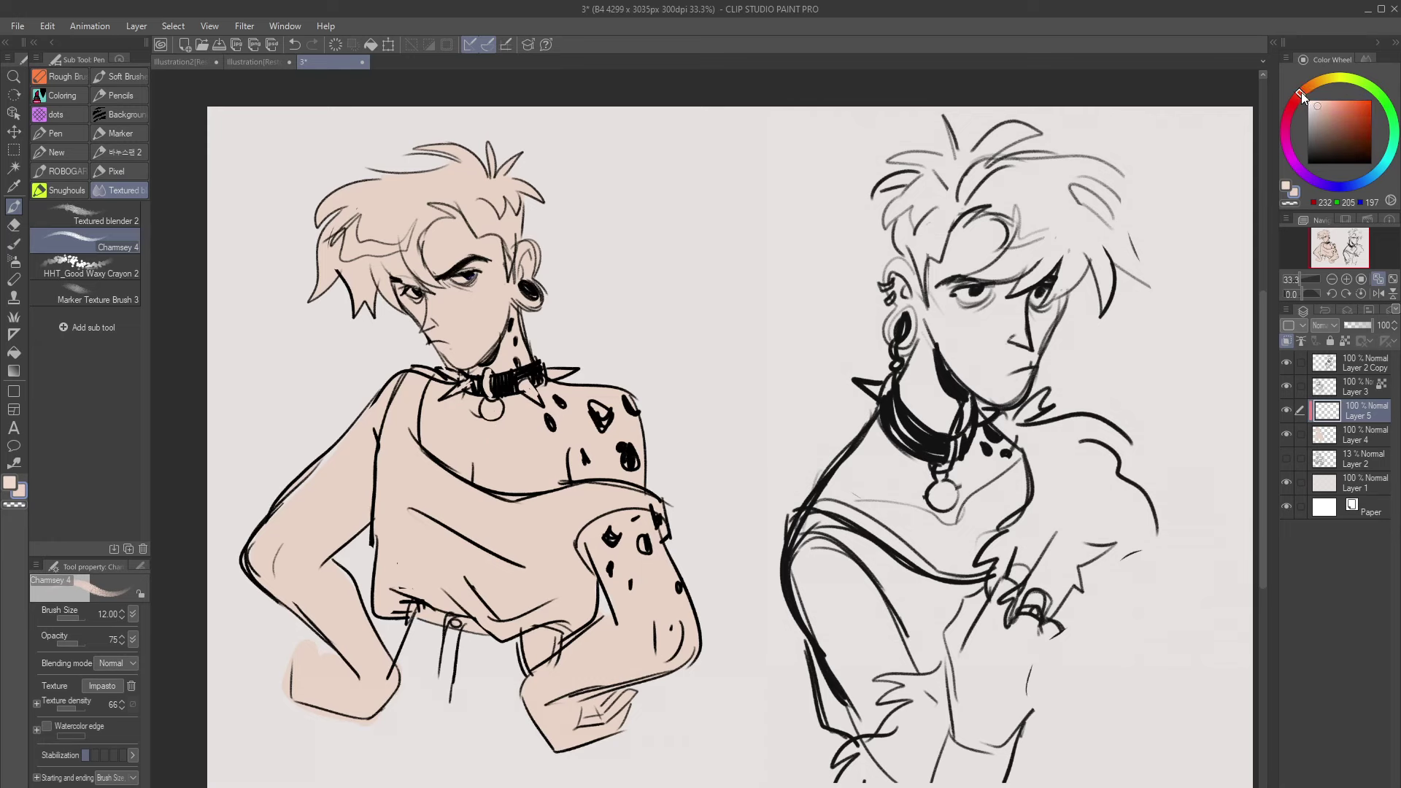
left_click_drag(1322, 108, 1324, 110)
mouse_move(448, 290)
left_mouse_down()
mouse_move(479, 303)
mouse_move(491, 286)
mouse_move(490, 298)
mouse_move(449, 287)
mouse_move(496, 278)
mouse_move(478, 310)
mouse_move(452, 308)
mouse_move(487, 278)
mouse_move(407, 302)
mouse_move(419, 320)
mouse_move(481, 290)
left_mouse_up()
left_click_drag(445, 256, 452, 244)
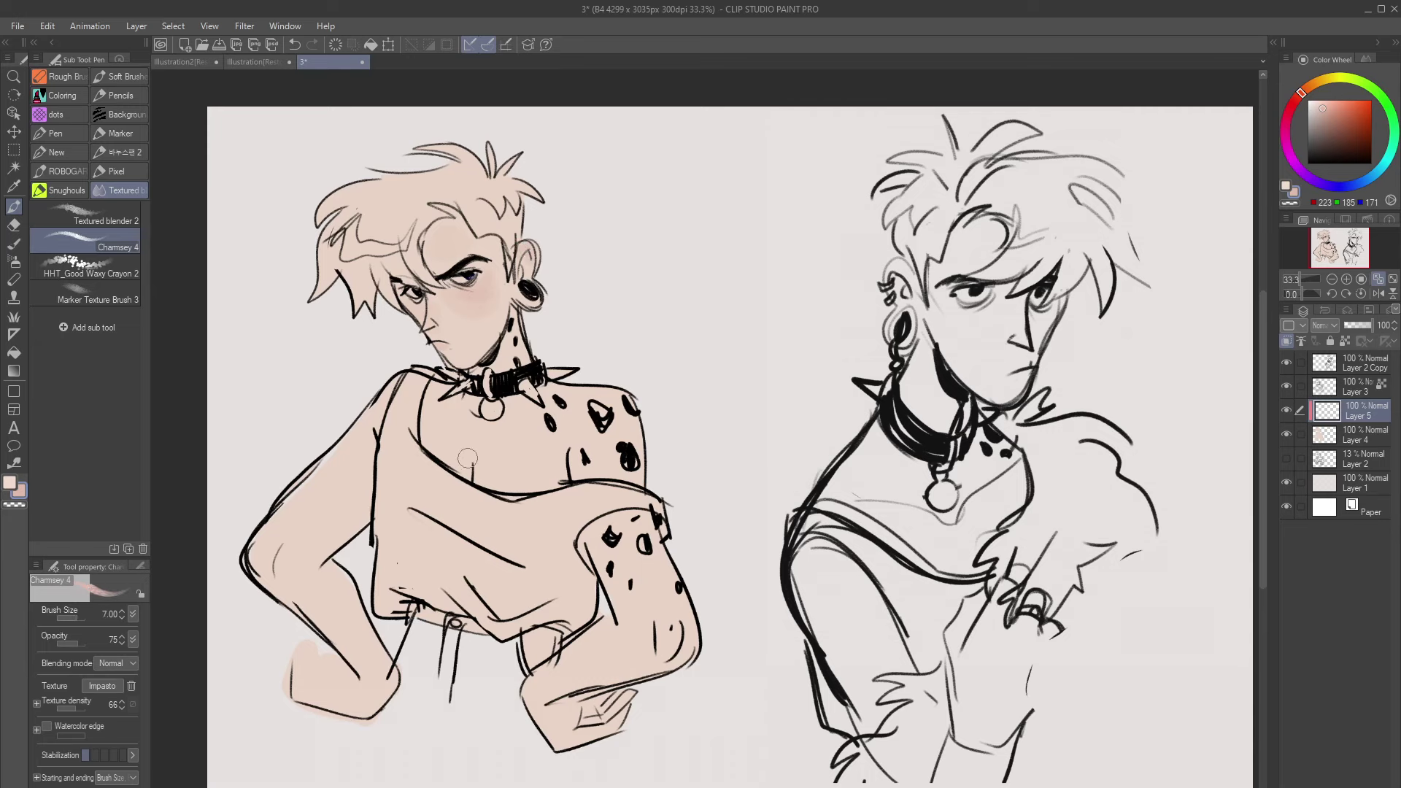
Brush the same faint pink over the chest, bare shoulder, both elbows and the lower hand, using brush sizes 7 and 12
mouse_move(432, 423)
left_mouse_down()
mouse_move(464, 447)
mouse_move(467, 422)
mouse_move(457, 467)
mouse_move(446, 457)
mouse_move(502, 442)
mouse_move(526, 466)
mouse_move(556, 455)
mouse_move(500, 459)
mouse_move(504, 437)
mouse_move(533, 439)
mouse_move(545, 467)
mouse_move(499, 478)
mouse_move(489, 459)
mouse_move(546, 493)
left_mouse_up()
mouse_move(578, 441)
left_mouse_down()
mouse_move(599, 413)
mouse_move(609, 422)
mouse_move(578, 405)
mouse_move(627, 417)
mouse_move(589, 395)
mouse_move(620, 446)
mouse_move(600, 417)
left_mouse_up()
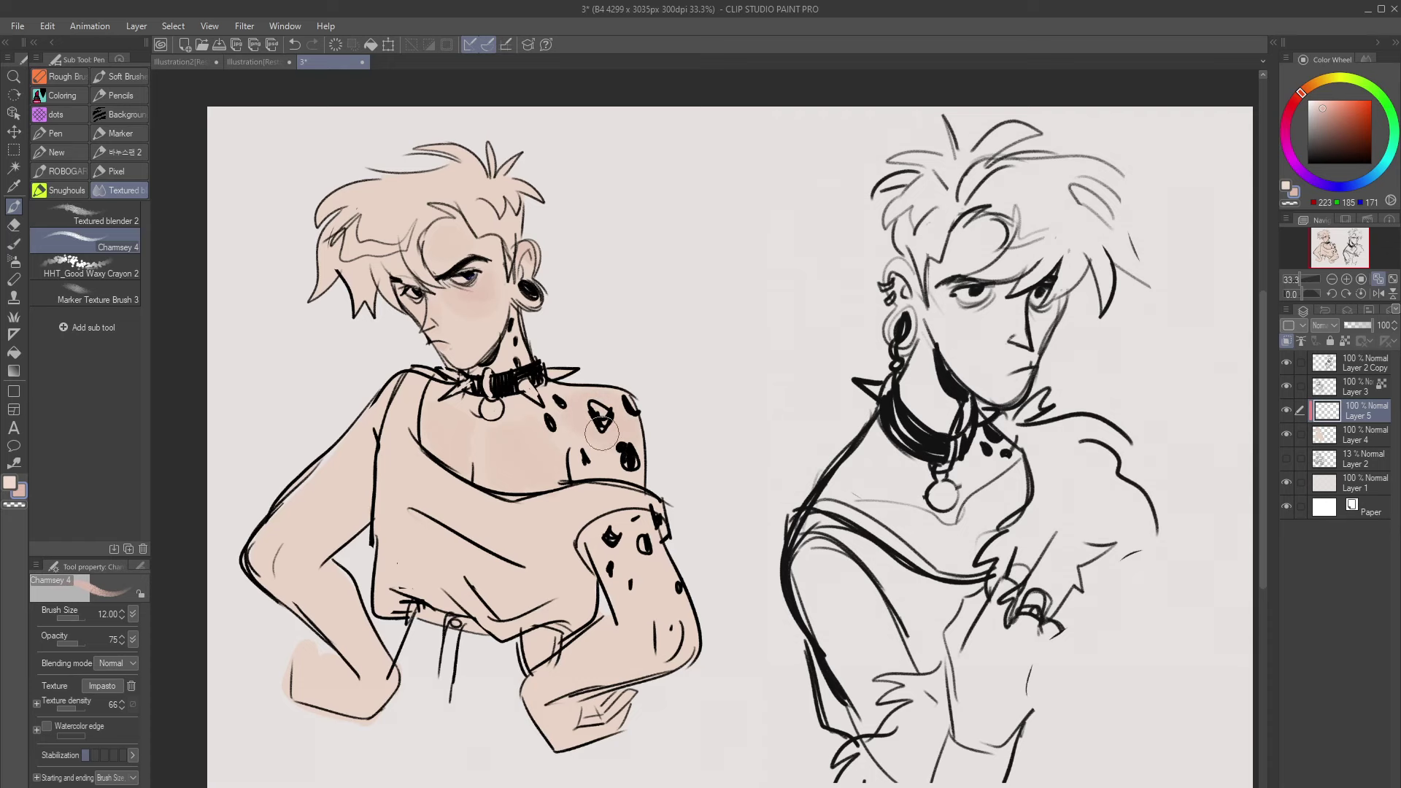
mouse_move(660, 612)
left_mouse_down()
mouse_move(667, 652)
mouse_move(674, 622)
mouse_move(646, 661)
left_mouse_up()
mouse_move(266, 549)
left_mouse_down()
mouse_move(252, 567)
mouse_move(286, 580)
left_mouse_up()
left_click_drag(592, 721, 566, 717)
left_click_drag(663, 615, 662, 636)
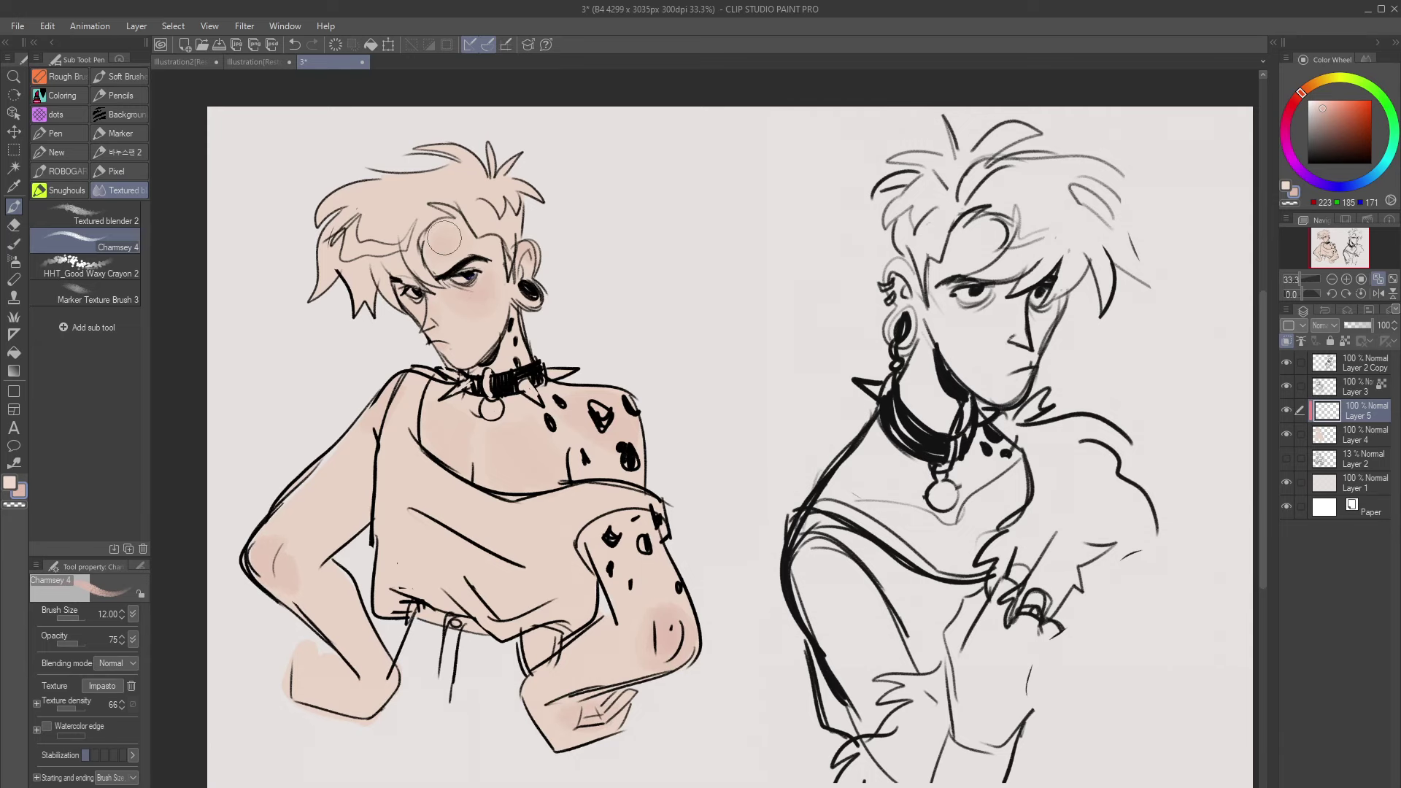
Soften the blush on the chest and shoulder with Textured blender 2
left_click(110, 219)
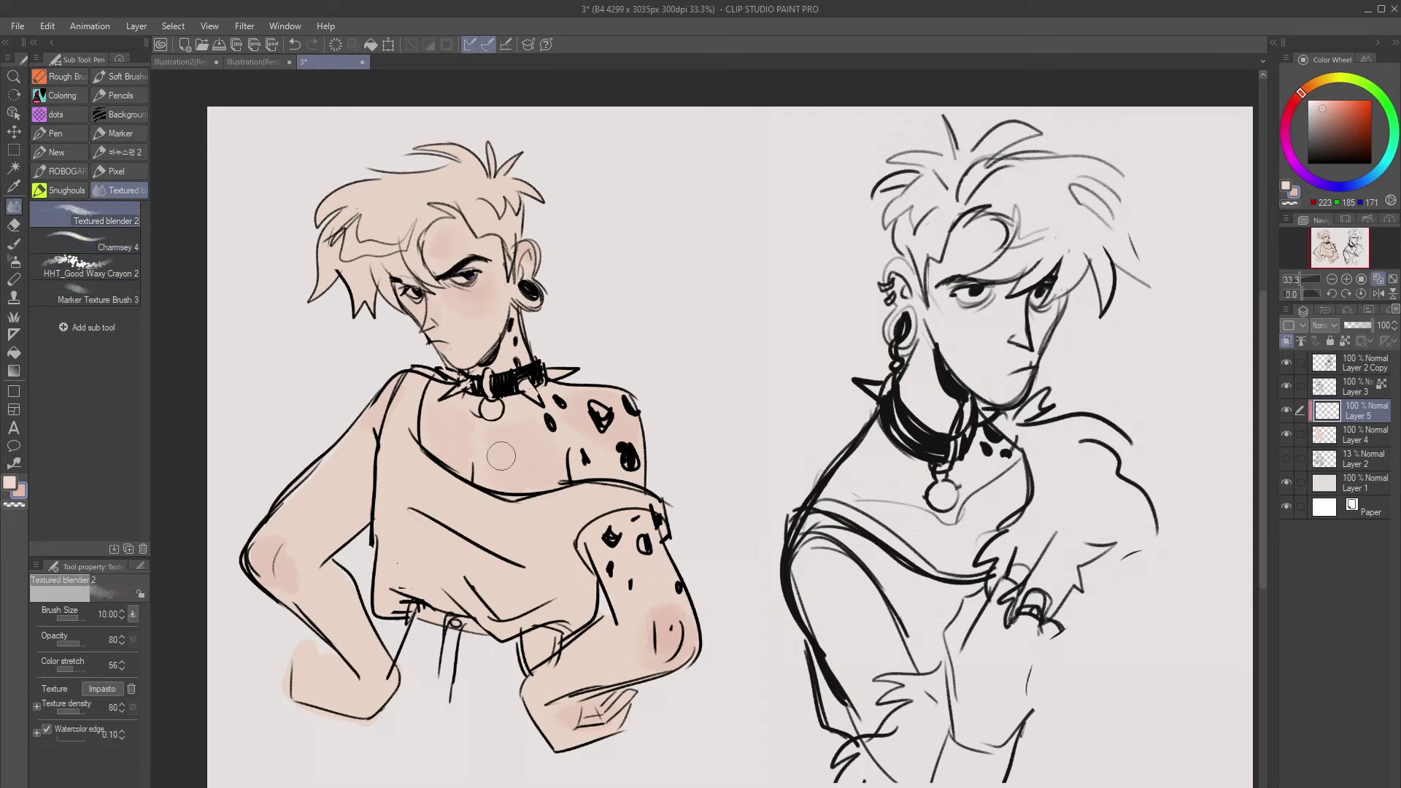
key("bracketright")
key("bracketright")
key("bracketright")
left_click_drag(467, 415, 472, 435)
key("bracketleft")
key("bracketleft")
left_click_drag(464, 413, 467, 471)
left_click_drag(584, 374, 556, 396)
Add a deeper pink blush (RGB 220, 150, 134) to the cheek with Charmsey 4 at size 25, redoing the first stroke
left_click(103, 241)
left_click(1298, 95)
left_click_drag(1335, 121, 1332, 110)
key("bracketright")
key("bracketright")
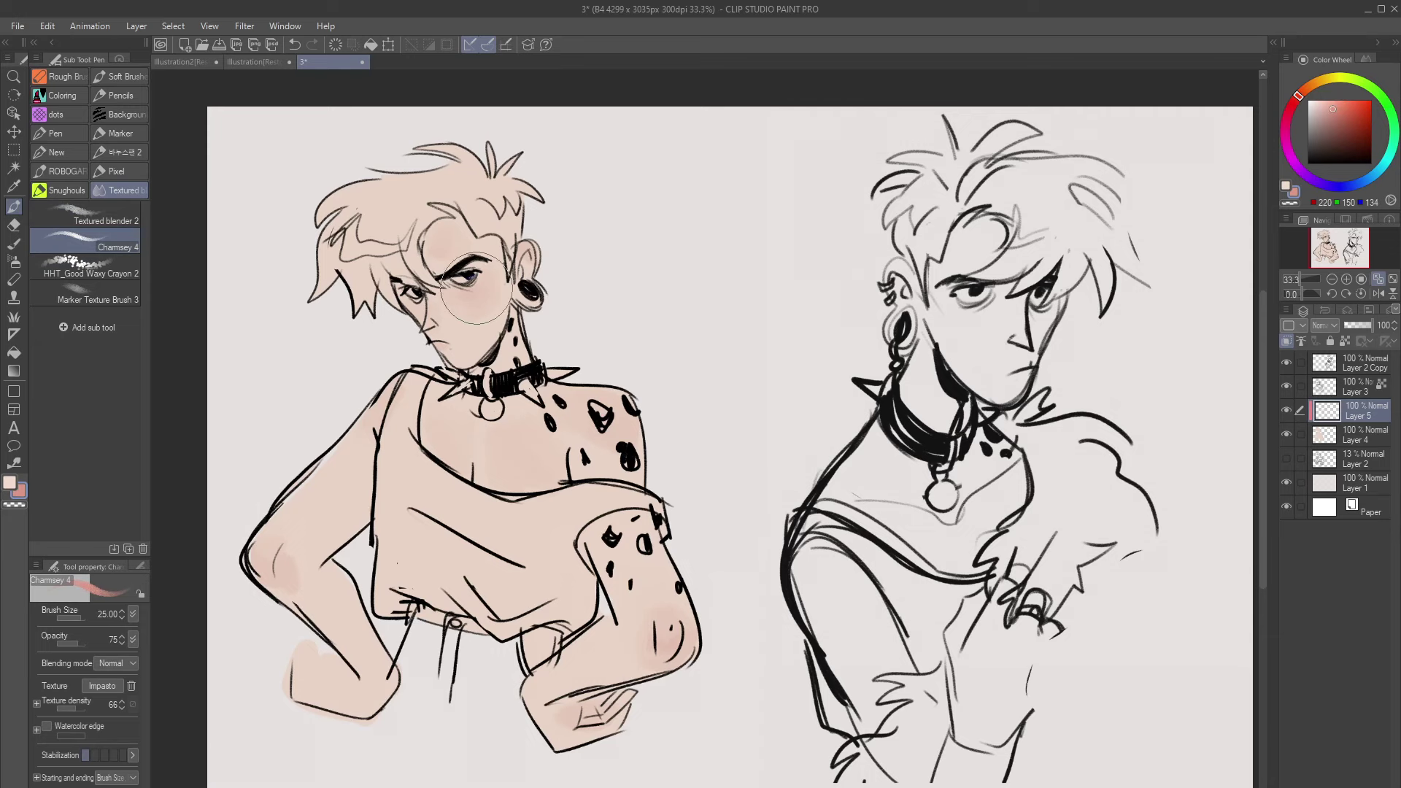
left_click_drag(471, 292, 484, 294)
key("ctrl+z")
left_click_drag(484, 288, 471, 301)
Layer the deeper pink over the top of the bare shoulder and two spots on the chest with the brush at size 12
key("bracketleft")
left_click(1349, 278)
left_click(1348, 279)
left_click_drag(1336, 247, 1326, 240)
left_click_drag(725, 321, 714, 514)
key("ctrl+z")
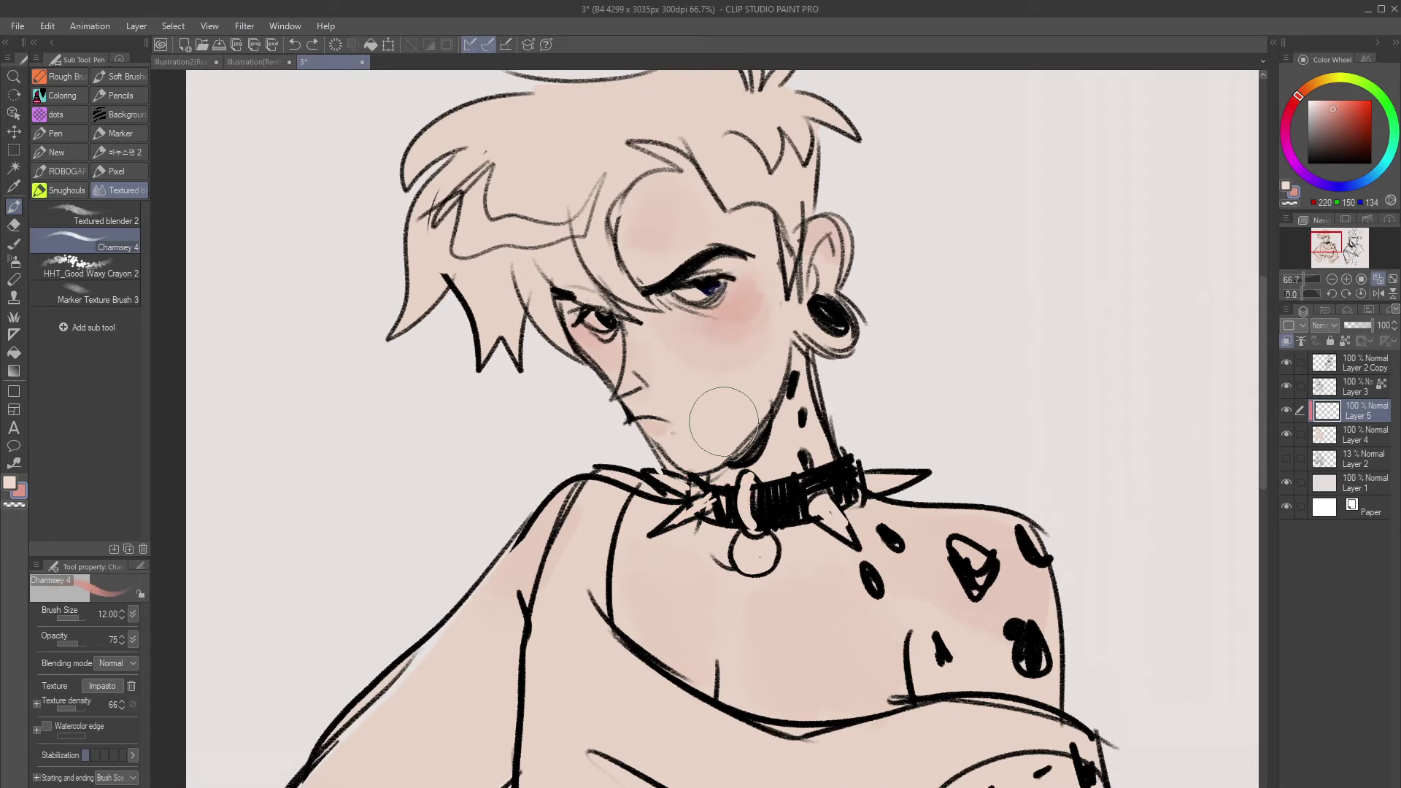
mouse_move(979, 531)
left_mouse_down()
mouse_move(1026, 569)
mouse_move(959, 532)
mouse_move(951, 566)
left_mouse_up()
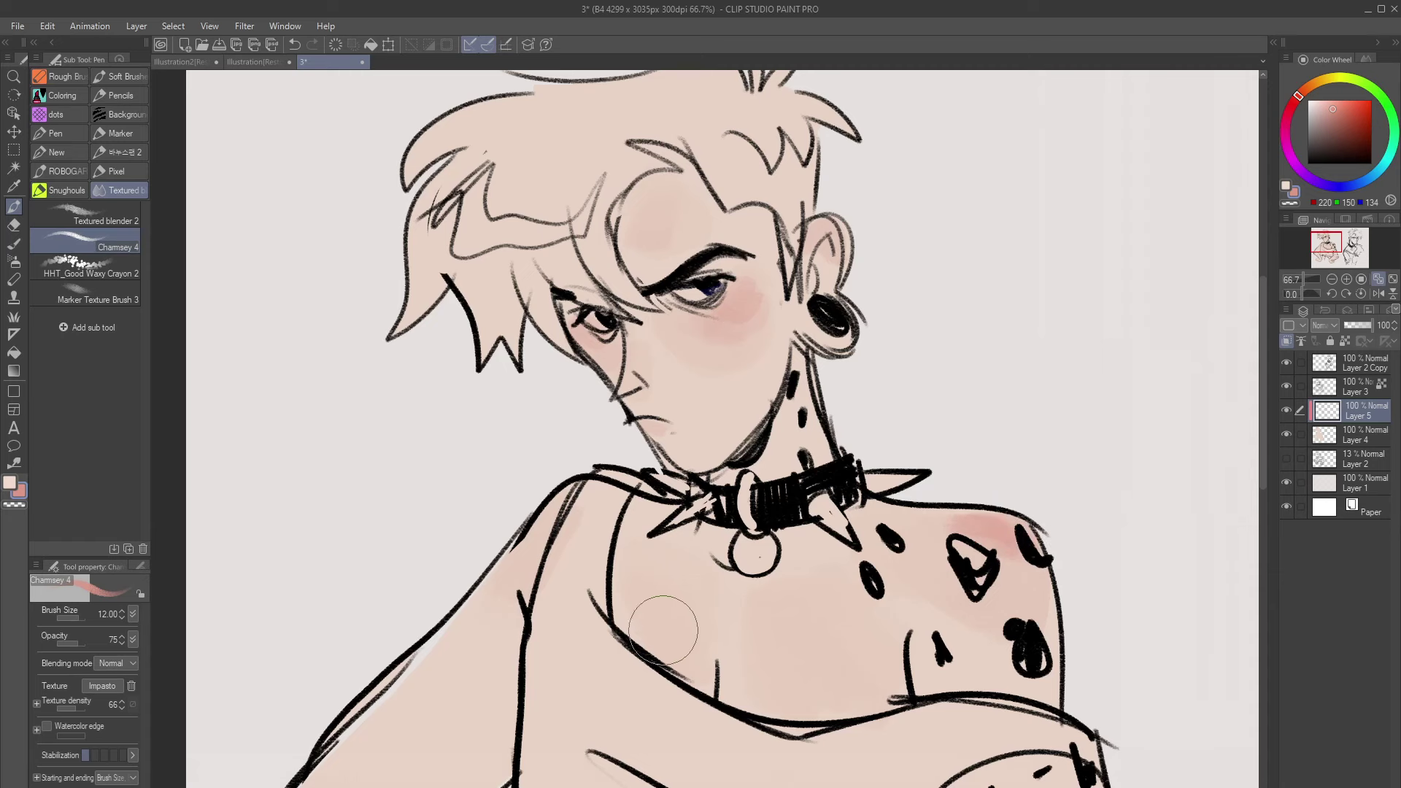
mouse_move(771, 663)
left_mouse_down()
mouse_move(805, 681)
mouse_move(800, 633)
mouse_move(845, 671)
mouse_move(771, 636)
mouse_move(669, 634)
mouse_move(656, 587)
left_mouse_up()
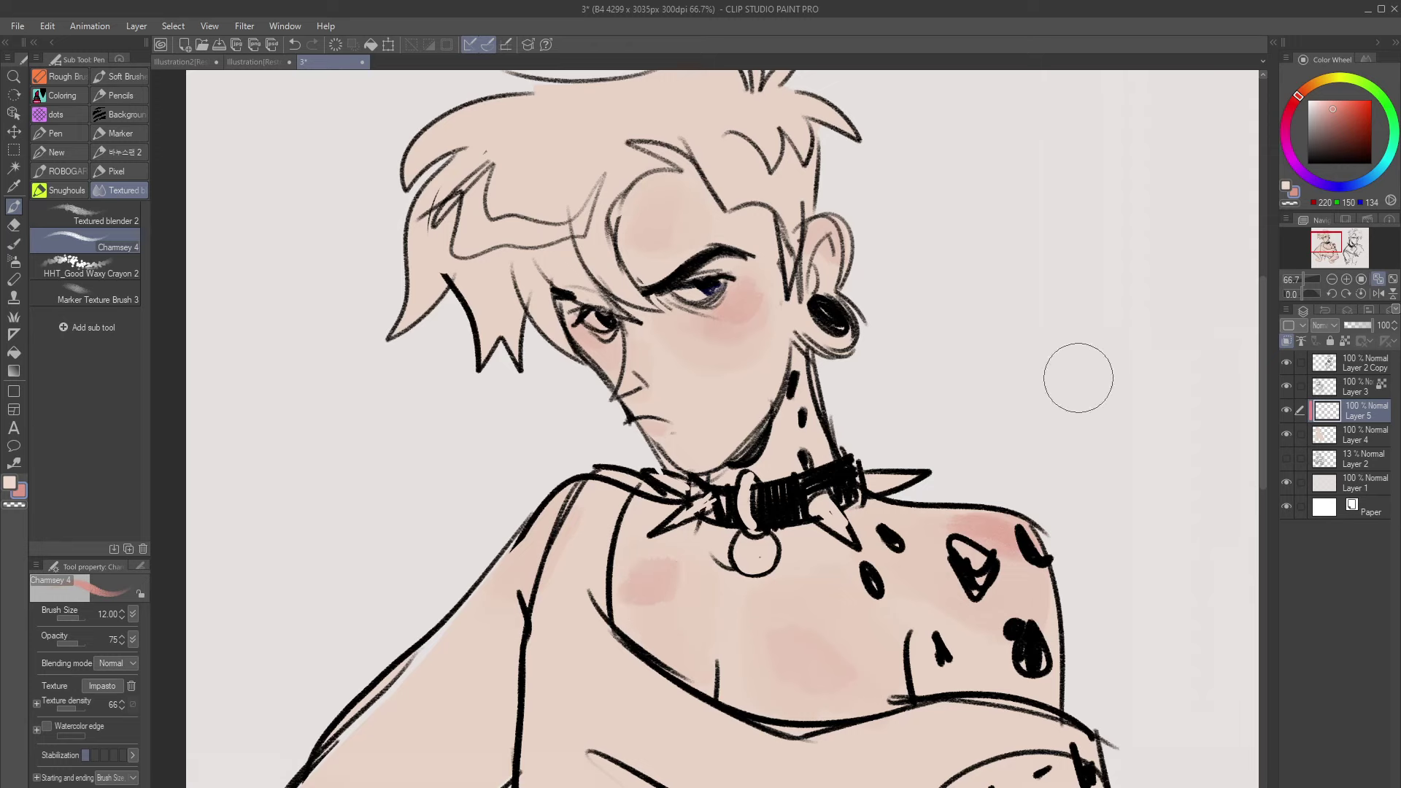
Deepen the pink on both elbows and the hand at the hip
left_click(1332, 280)
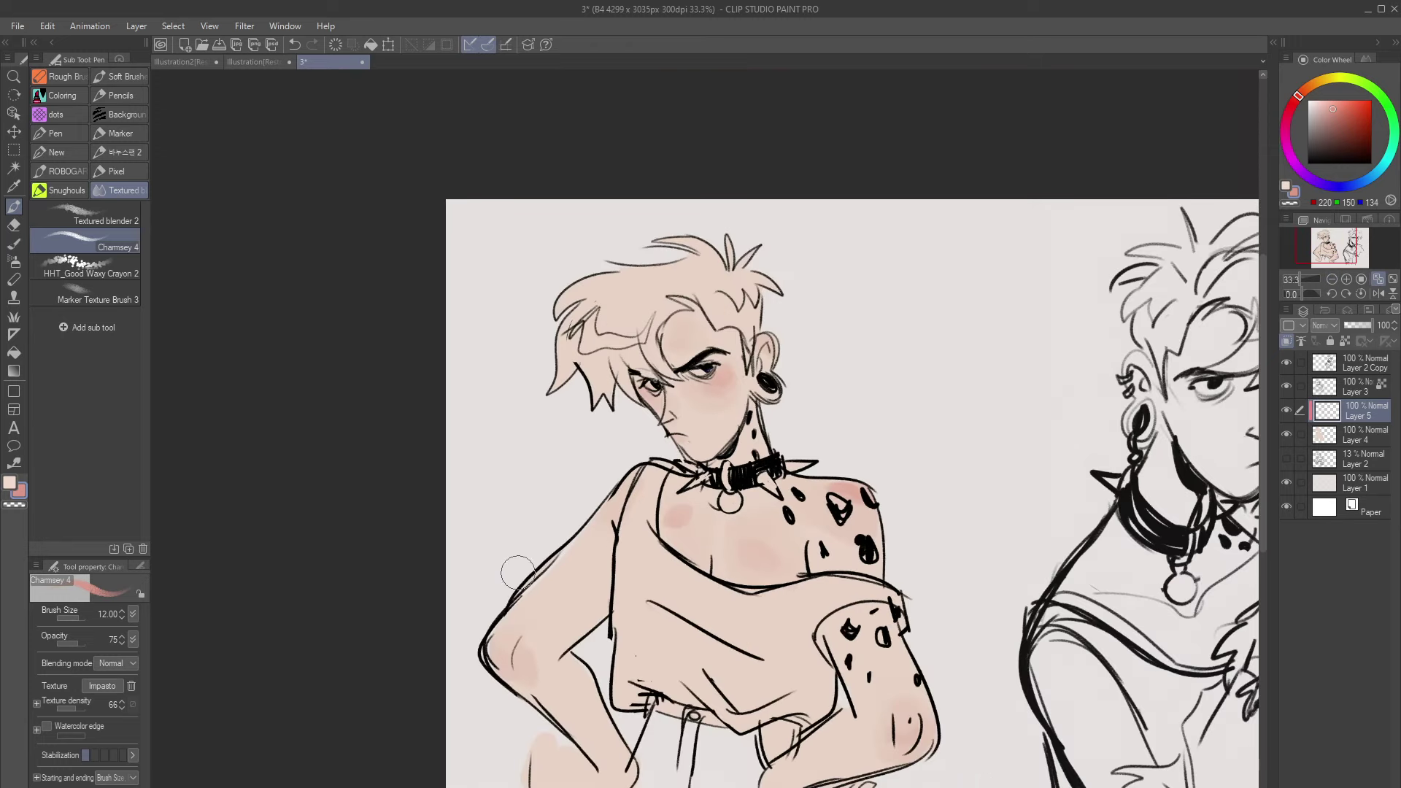
mouse_move(512, 645)
left_mouse_down()
mouse_move(499, 635)
mouse_move(510, 637)
left_mouse_up()
mouse_move(892, 702)
left_mouse_down()
mouse_move(906, 719)
mouse_move(886, 756)
left_mouse_up()
left_click_drag(582, 768, 574, 755)
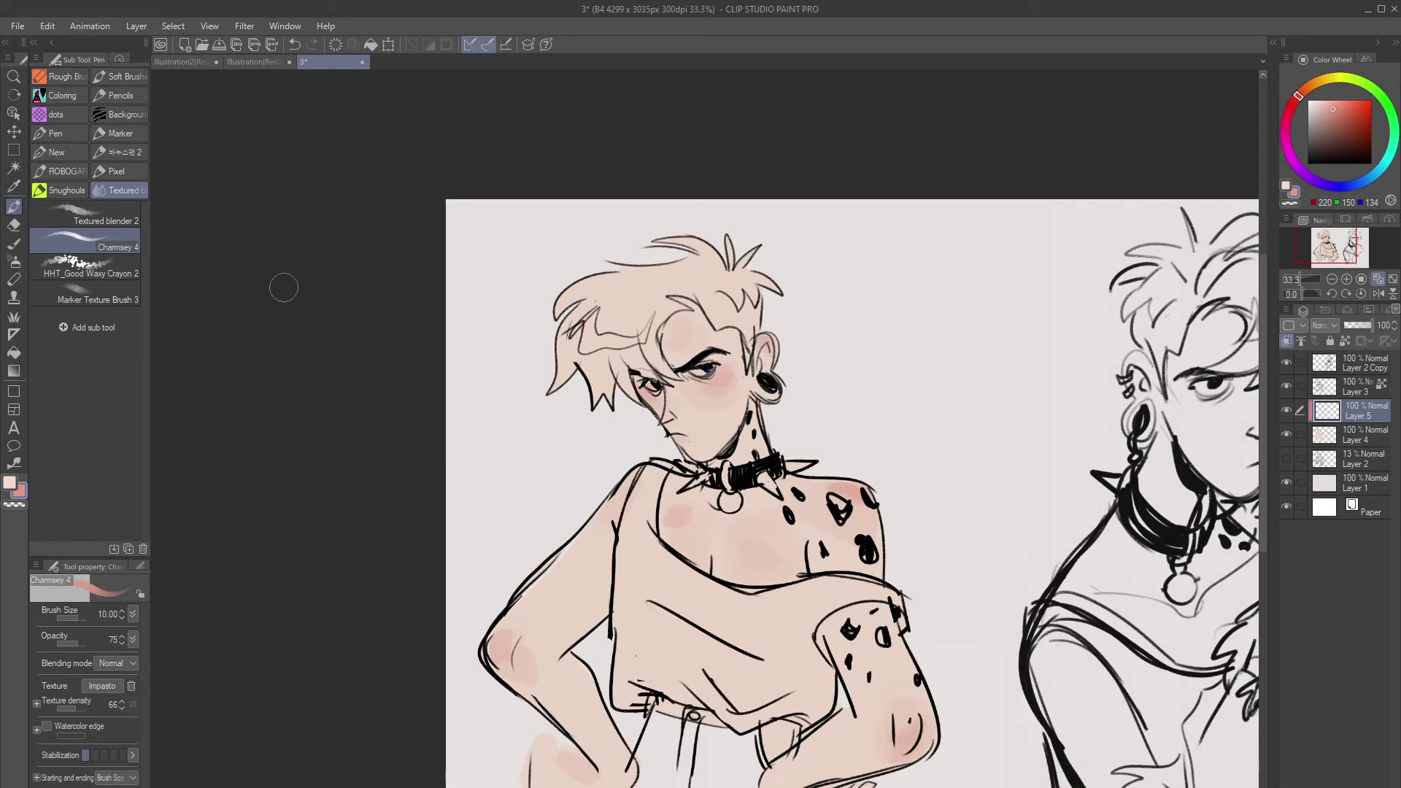
Undo the last stroke and blend the pink inside the ear with Textured blender 2 at size 6
left_click(102, 215)
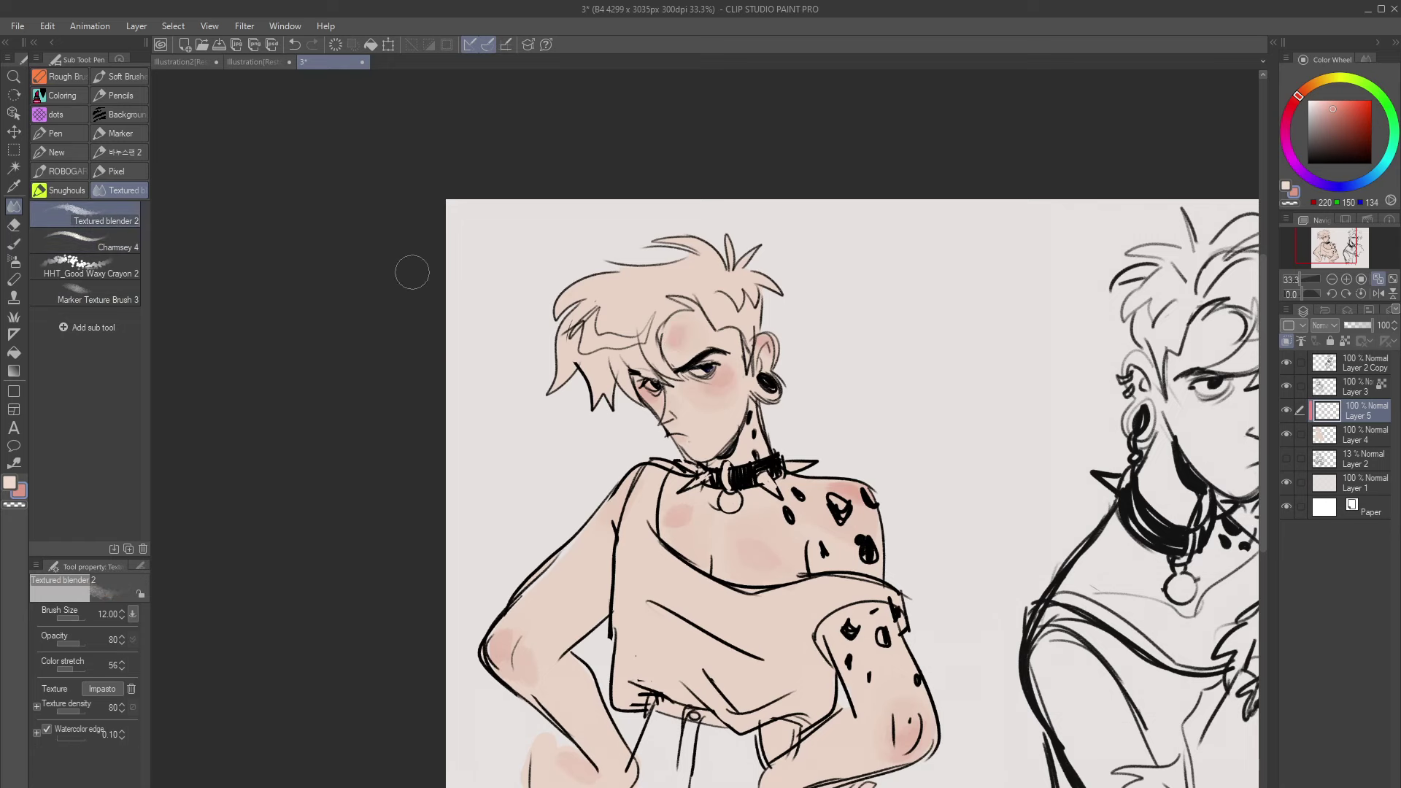
key("ctrl+z")
key("bracketleft")
key("bracketleft")
key("bracketleft")
key("bracketleft")
left_click(1346, 281)
left_click(1346, 280)
left_click(1345, 280)
left_click_drag(1337, 258, 1324, 236)
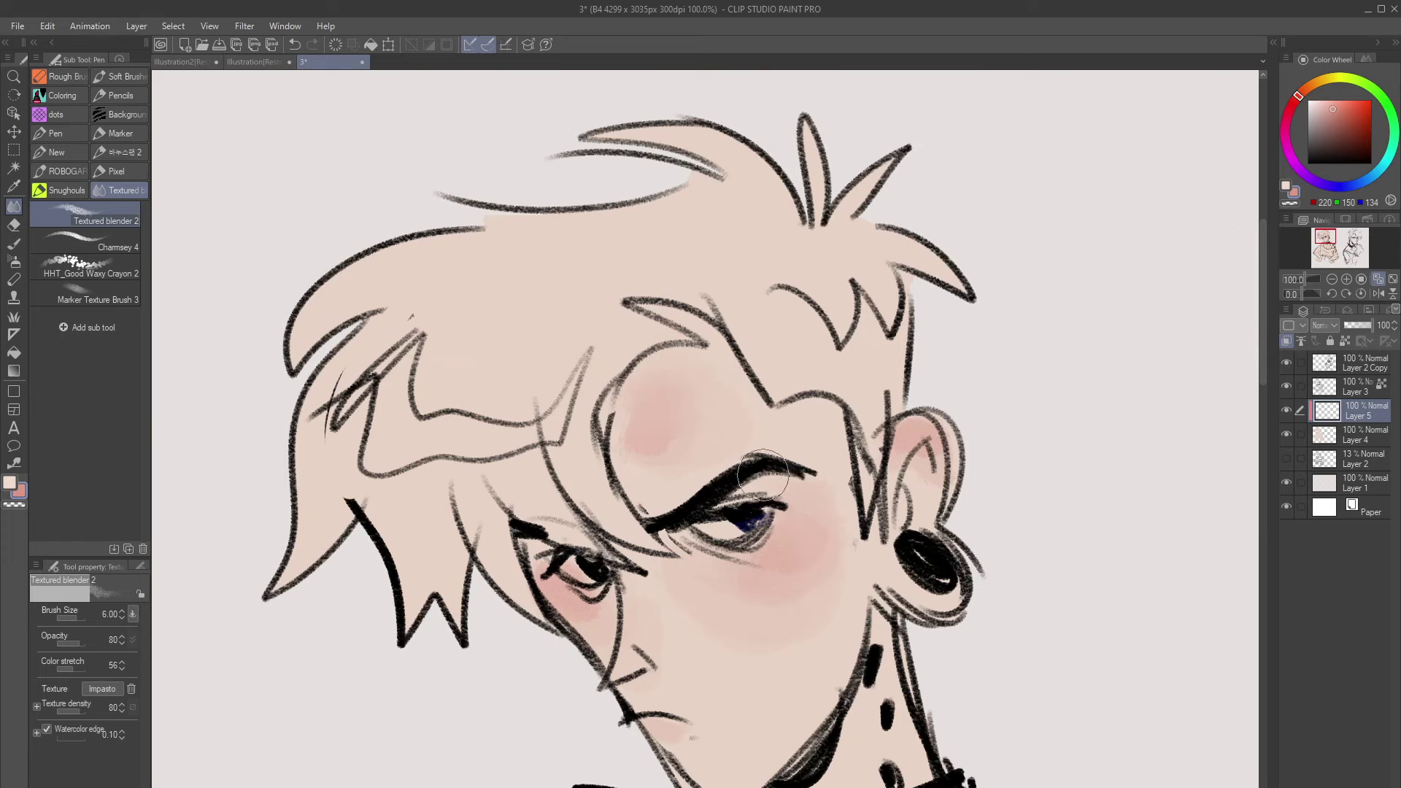
mouse_move(914, 444)
left_mouse_down()
mouse_move(894, 434)
mouse_move(934, 474)
left_mouse_up()
Add a new layer at the top of the layer stack, above Layer 2 Copy
left_click(1331, 279)
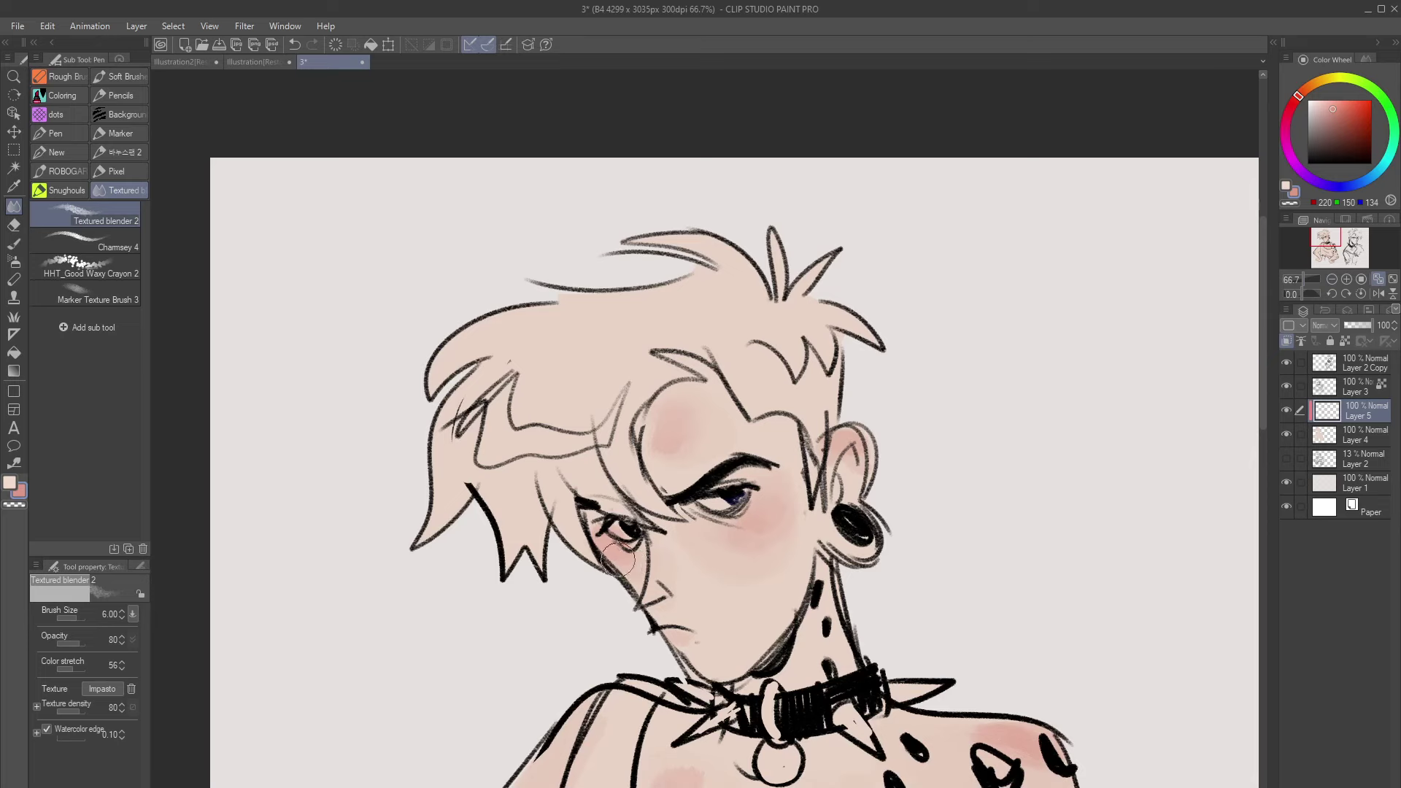
left_click_drag(1323, 237, 1332, 244)
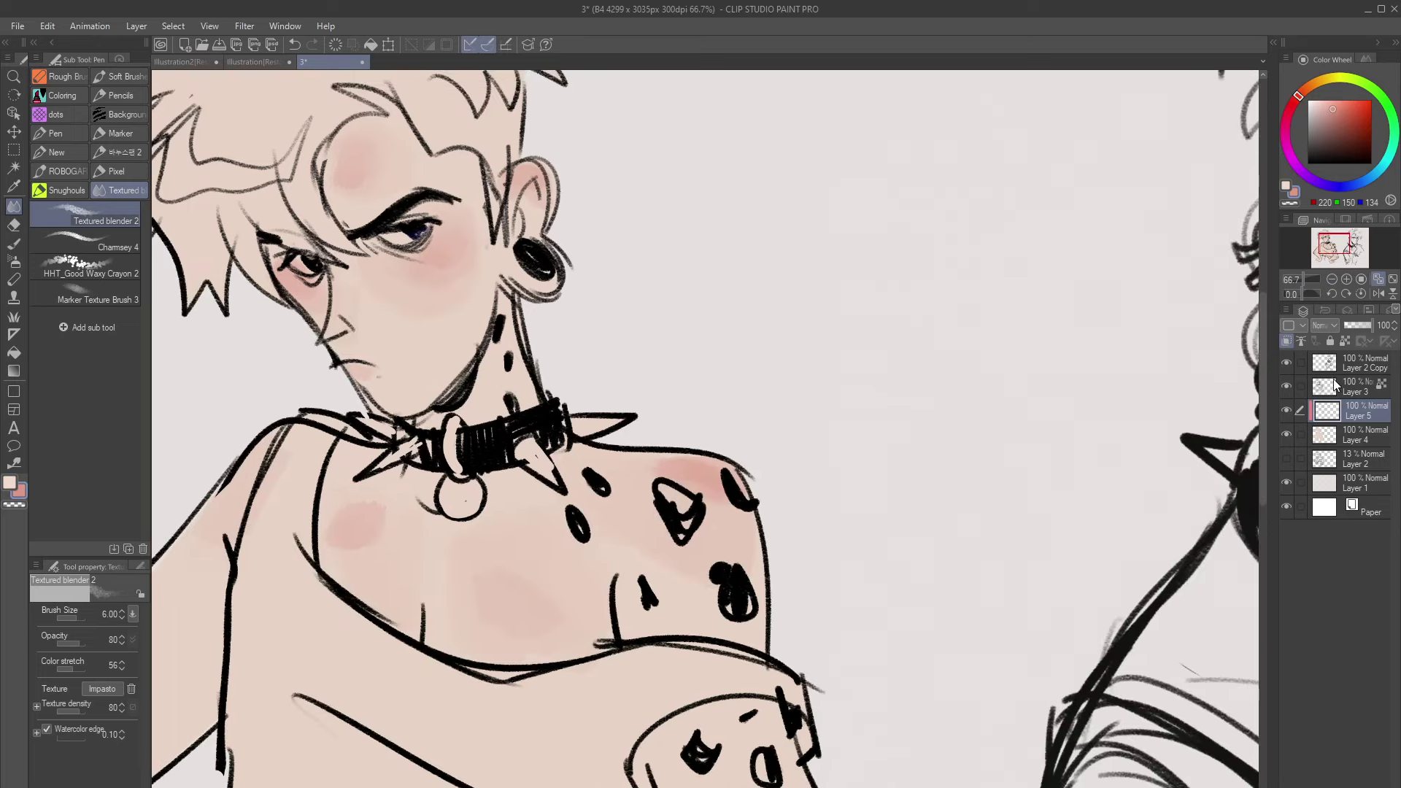
left_click(1355, 363)
key("ctrl+shift+n")
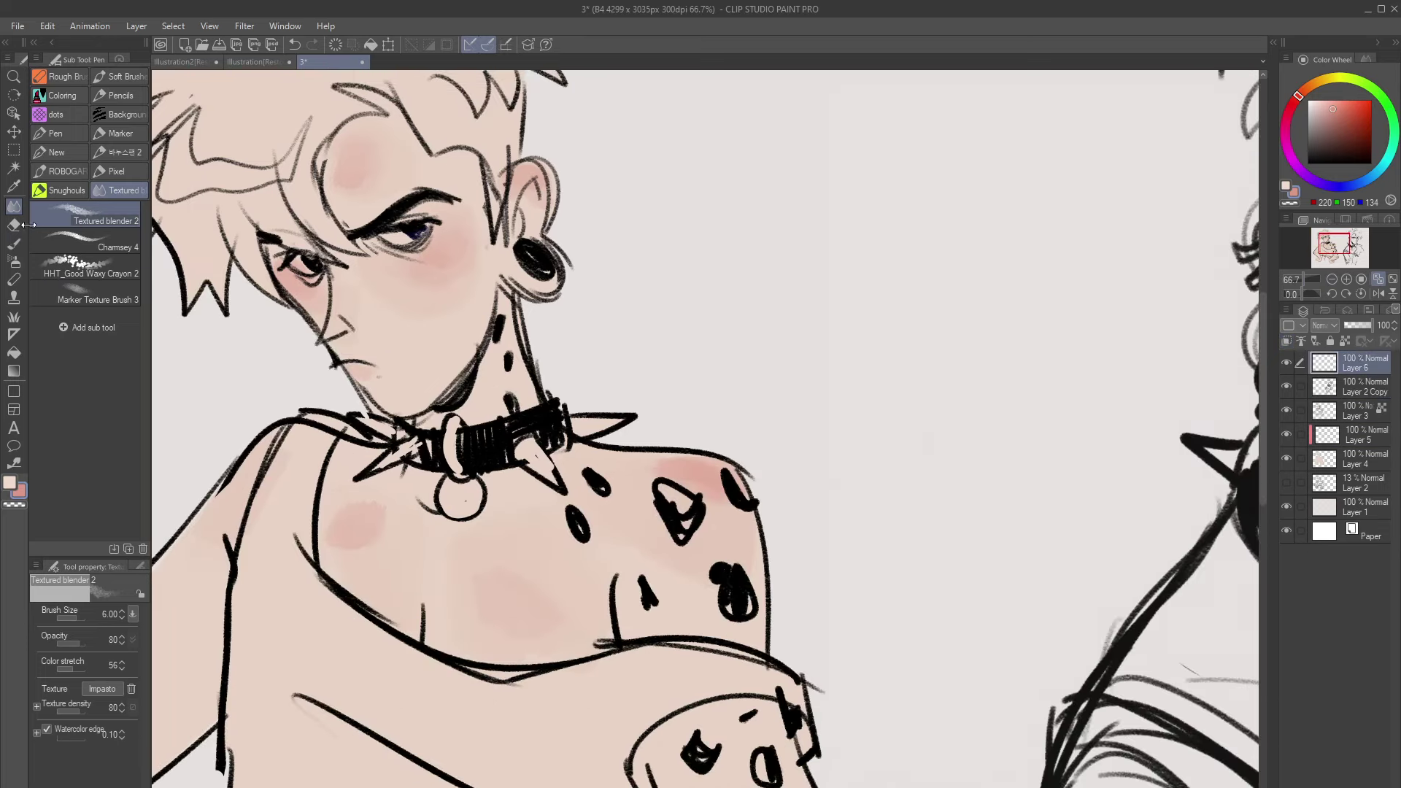
Paint a large crimson test swatch (RGB 187, 50, 62) fading to lighter tones between the two figures with Charmsey 4 at size 17
left_click(102, 243)
left_click(1289, 111)
left_click(1357, 112)
key("bracketleft")
key("bracketleft")
key("bracketleft")
key("bracketright")
key("bracketright")
key("bracketright")
key("bracketright")
key("bracketright")
key("bracketright")
key("bracketright")
key("bracketright")
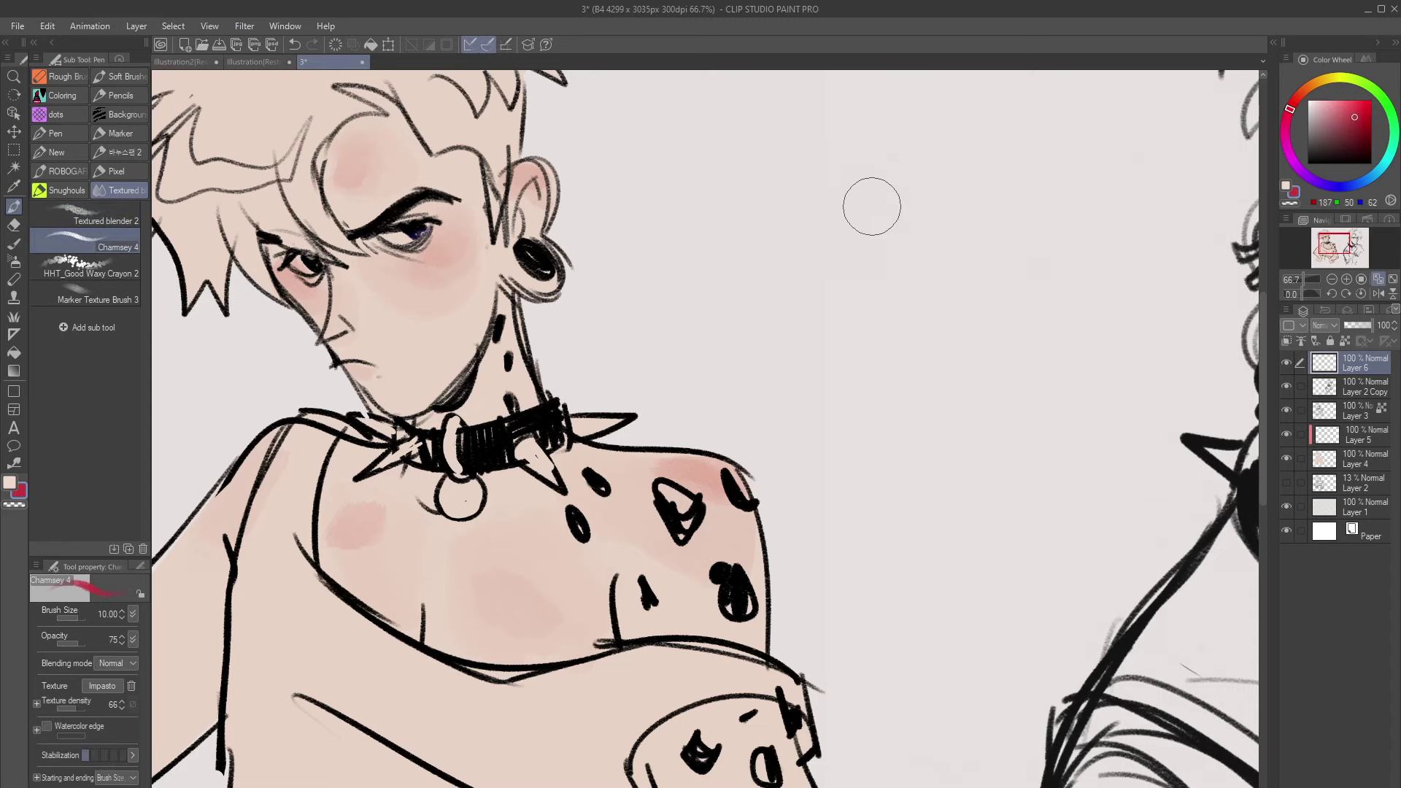
key("bracketleft")
key("bracketleft")
key("bracketleft")
key("bracketright")
mouse_move(868, 187)
left_mouse_down()
mouse_move(845, 187)
mouse_move(844, 338)
mouse_move(929, 225)
mouse_move(972, 348)
mouse_move(1041, 197)
mouse_move(1083, 252)
mouse_move(1191, 300)
mouse_move(1131, 303)
left_mouse_up()
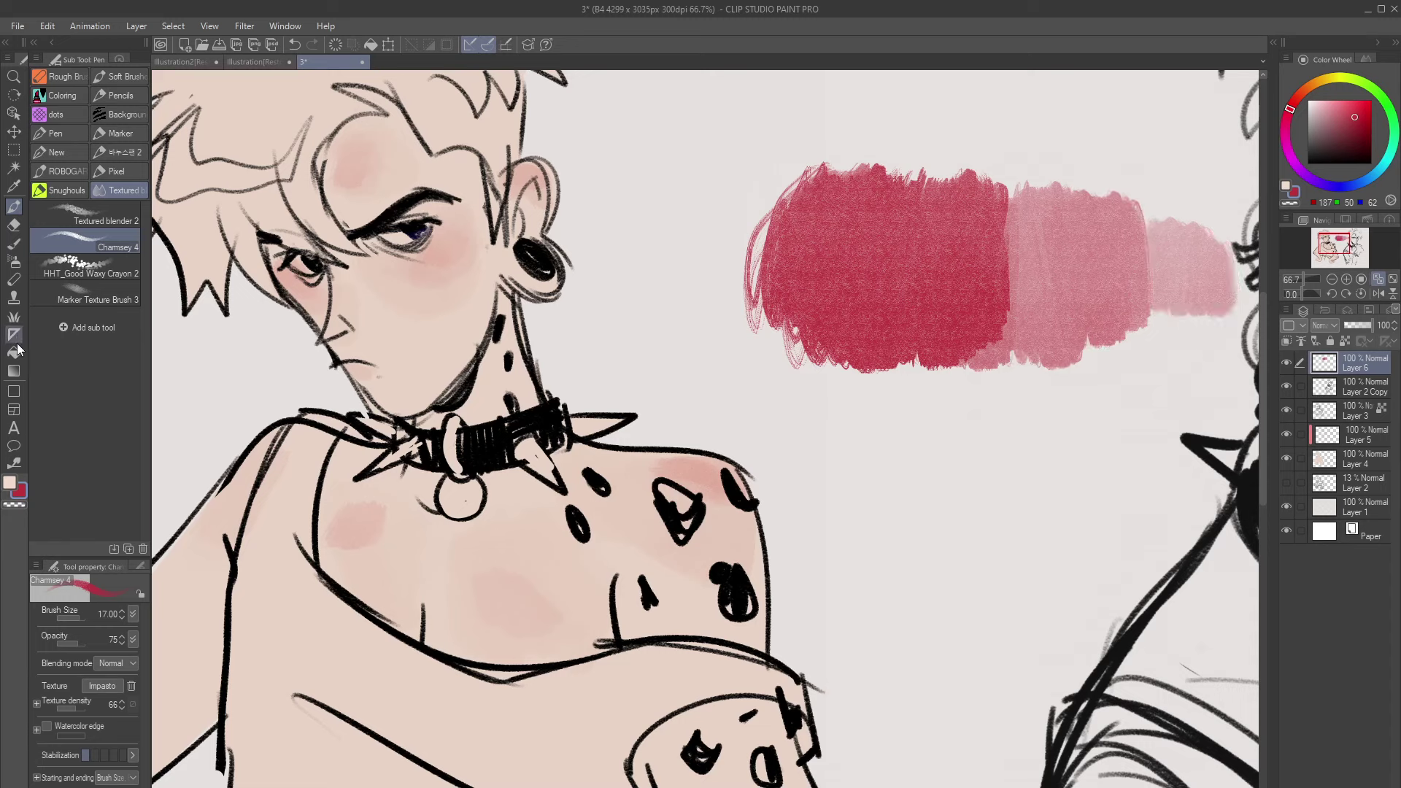
Blend the crimson swatch's edges and tone transitions with Textured blender 2 at size 8
left_click(88, 215)
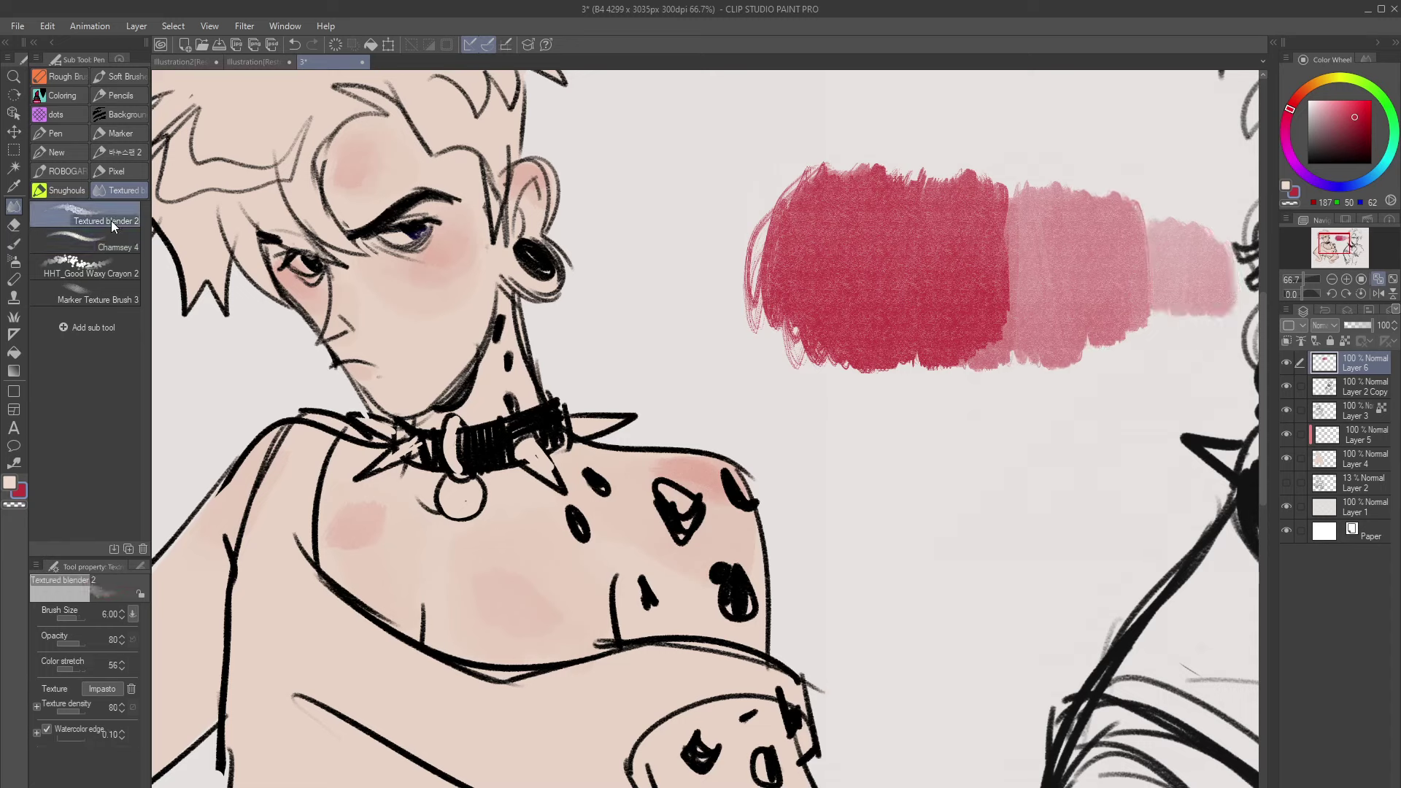
key("]")
key("]")
mouse_move(846, 174)
left_mouse_down()
mouse_move(836, 143)
mouse_move(885, 185)
mouse_move(818, 161)
mouse_move(834, 154)
mouse_move(895, 189)
mouse_move(796, 185)
mouse_move(822, 164)
mouse_move(768, 175)
mouse_move(802, 172)
mouse_move(777, 198)
mouse_move(784, 236)
mouse_move(914, 188)
left_mouse_up()
mouse_move(872, 349)
left_mouse_down()
mouse_move(969, 367)
mouse_move(859, 390)
mouse_move(890, 345)
mouse_move(943, 358)
mouse_move(976, 348)
mouse_move(812, 332)
mouse_move(824, 365)
mouse_move(864, 386)
mouse_move(883, 352)
mouse_move(992, 379)
left_mouse_up()
left_click(1328, 279)
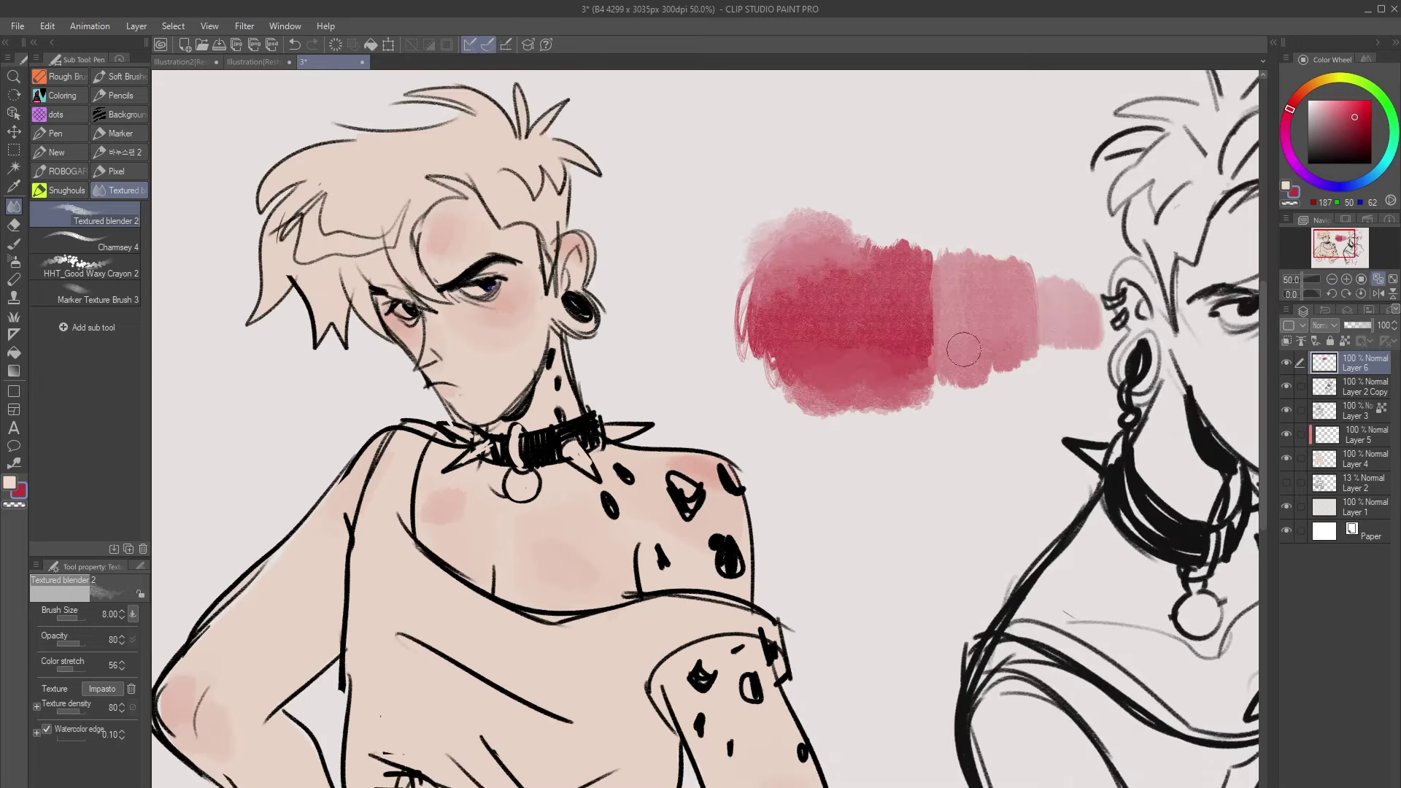
mouse_move(920, 297)
left_mouse_down()
mouse_move(923, 340)
mouse_move(933, 333)
mouse_move(919, 293)
mouse_move(926, 364)
mouse_move(952, 350)
mouse_move(940, 315)
left_mouse_up()
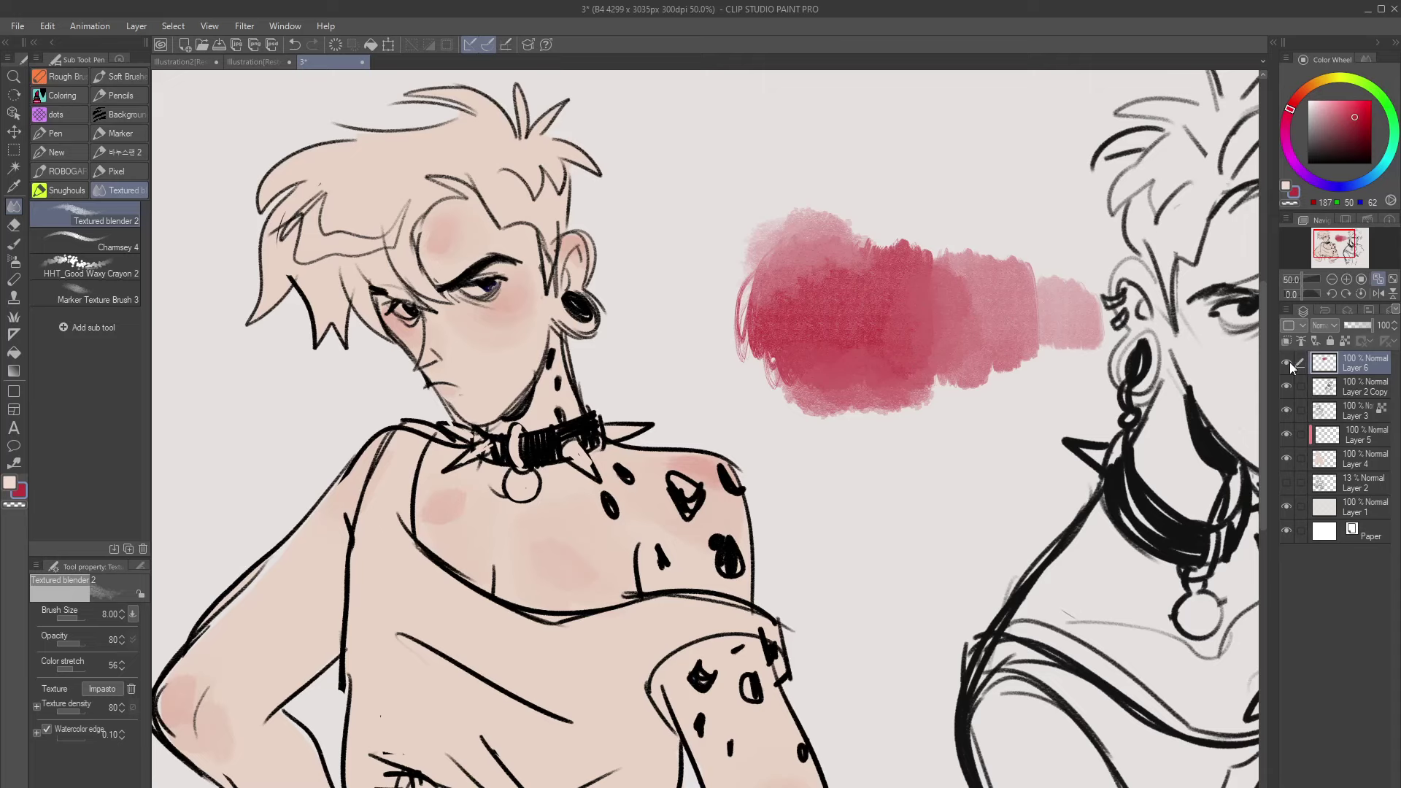
Hide the test swatch layer and return to the clipped blush layer with Textured blender 2 active
left_click(1287, 364)
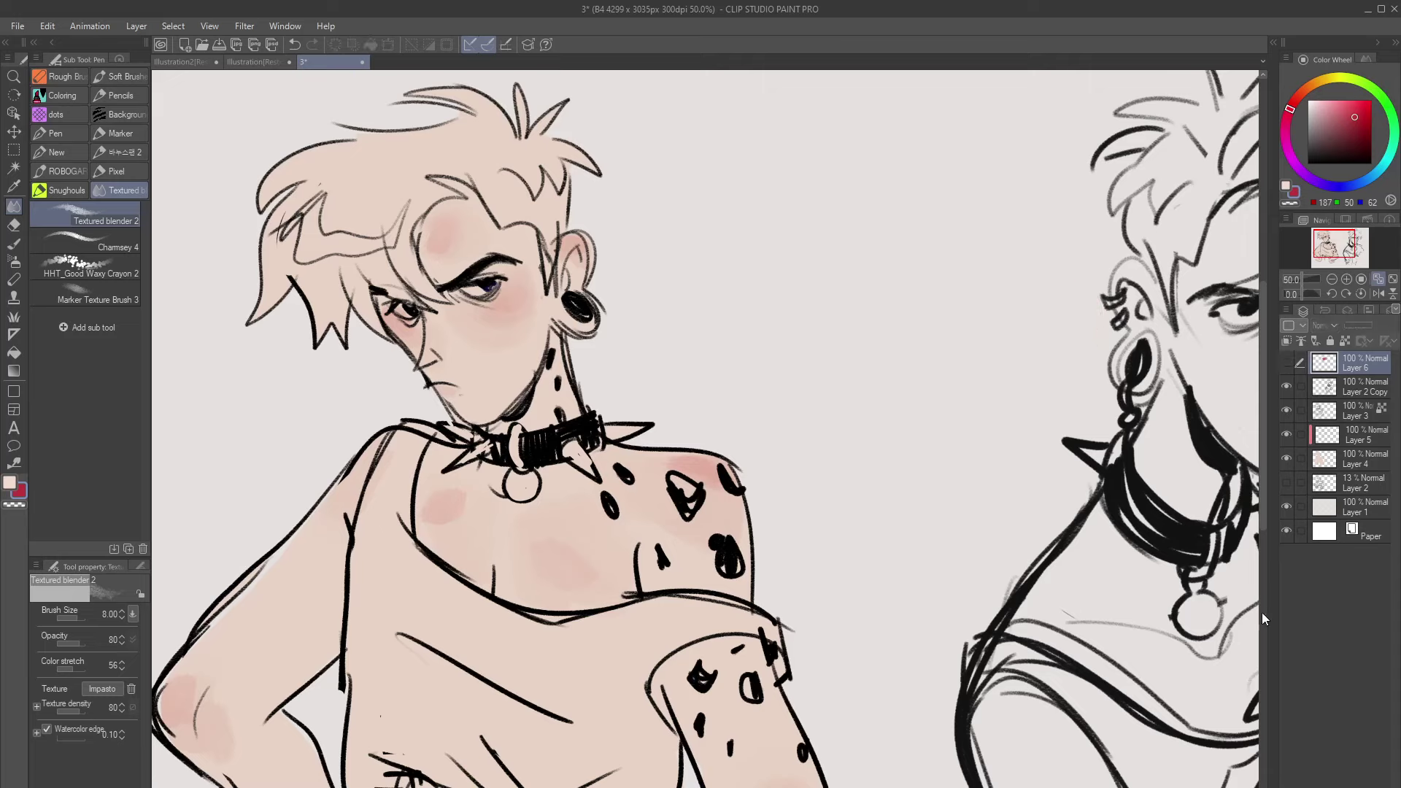
left_click(95, 241)
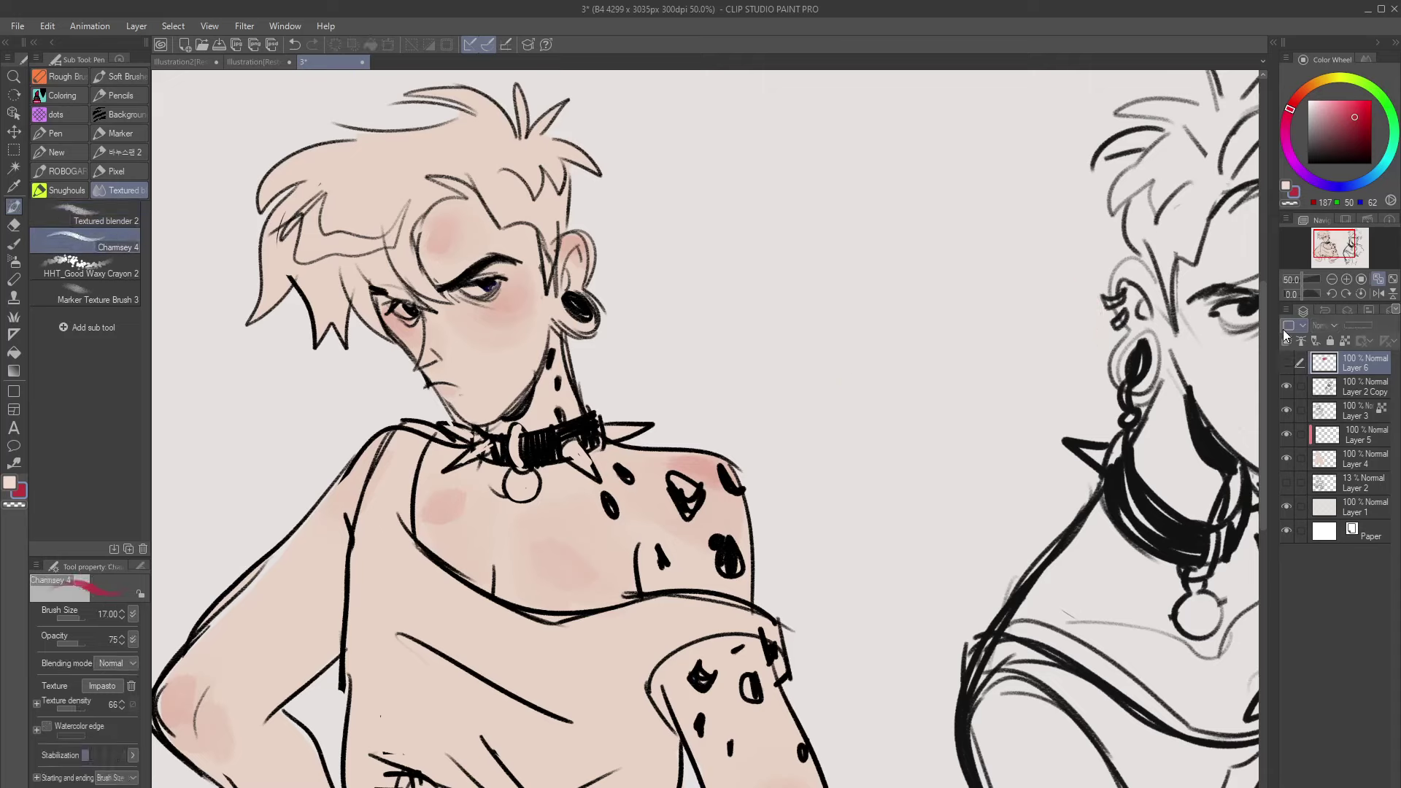
left_click(1357, 436)
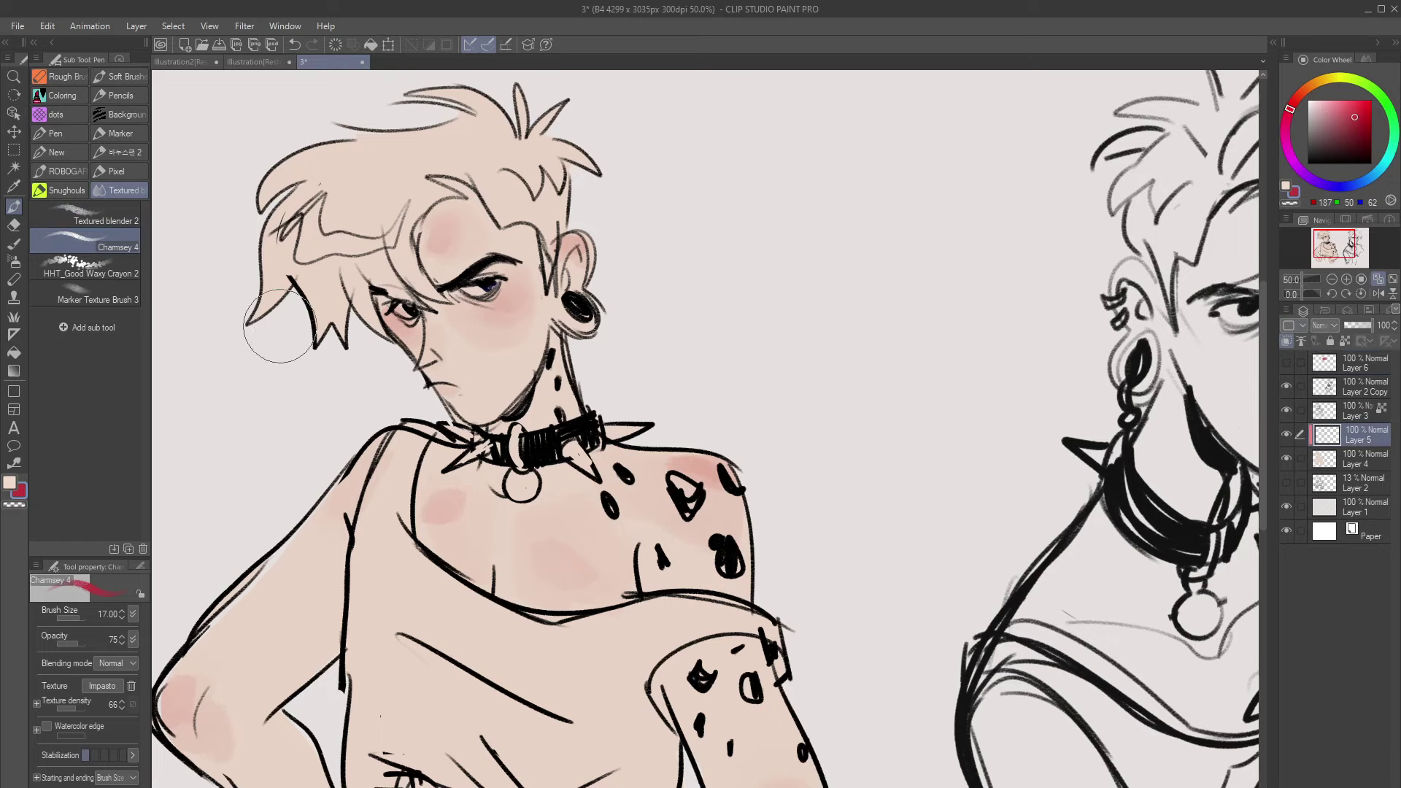
left_click(128, 221)
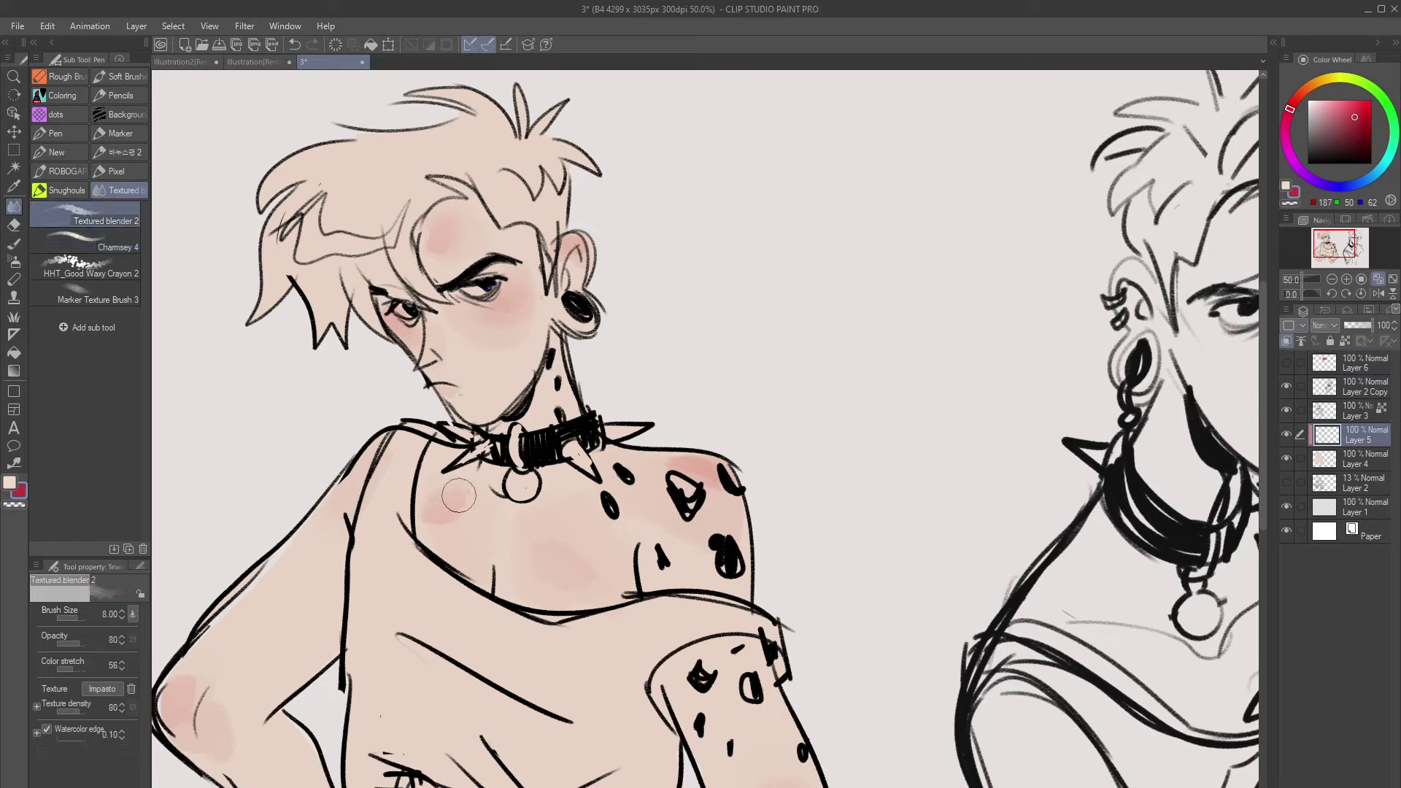
Blend the pink blush on the chest and shoulder with Textured blender 2 at size 8
left_click_drag(472, 500, 438, 476)
mouse_move(578, 542)
left_mouse_down()
mouse_move(552, 555)
mouse_move(530, 512)
mouse_move(585, 543)
left_mouse_up()
left_click_drag(1341, 249, 1334, 262)
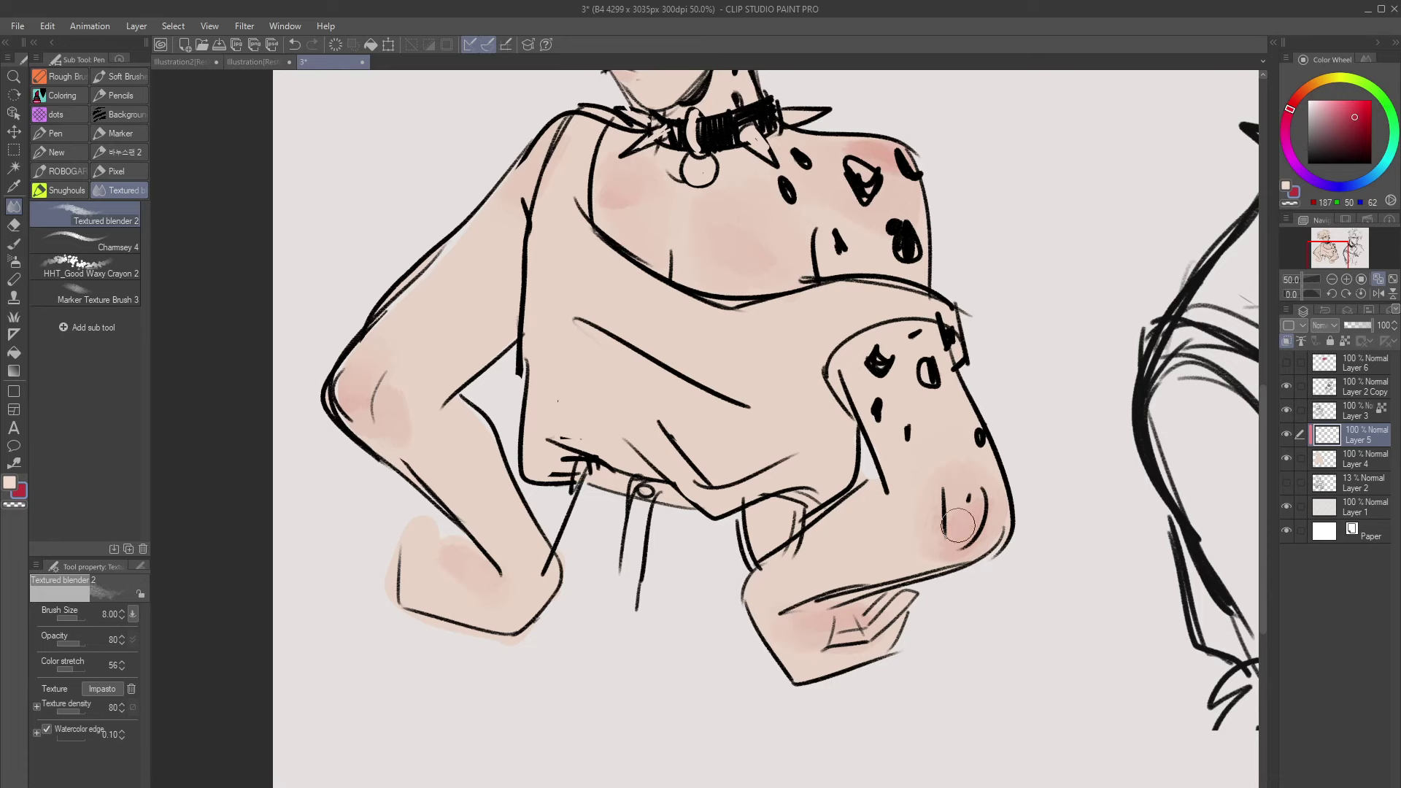
left_click(1332, 279)
left_click_drag(1343, 264, 1340, 254)
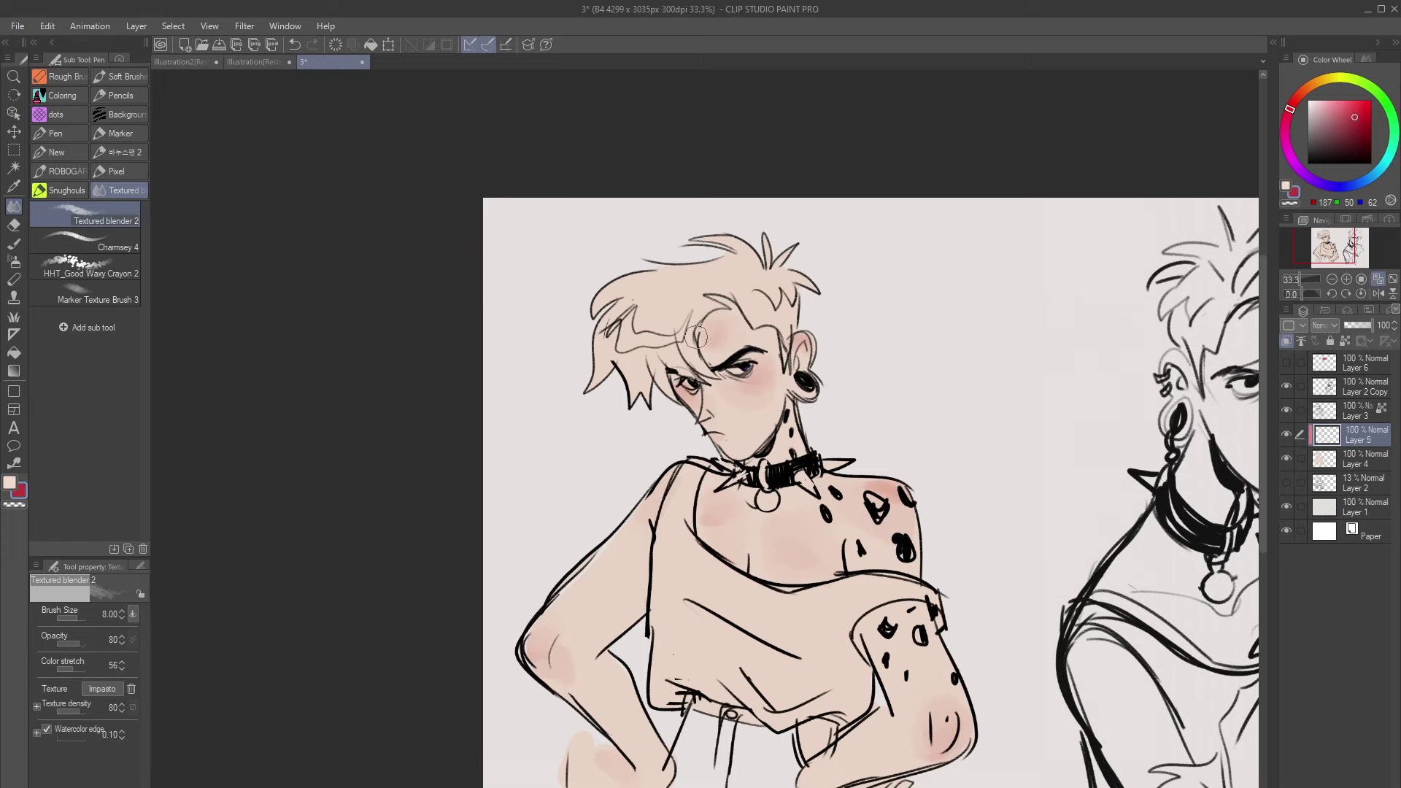
left_click(1347, 279)
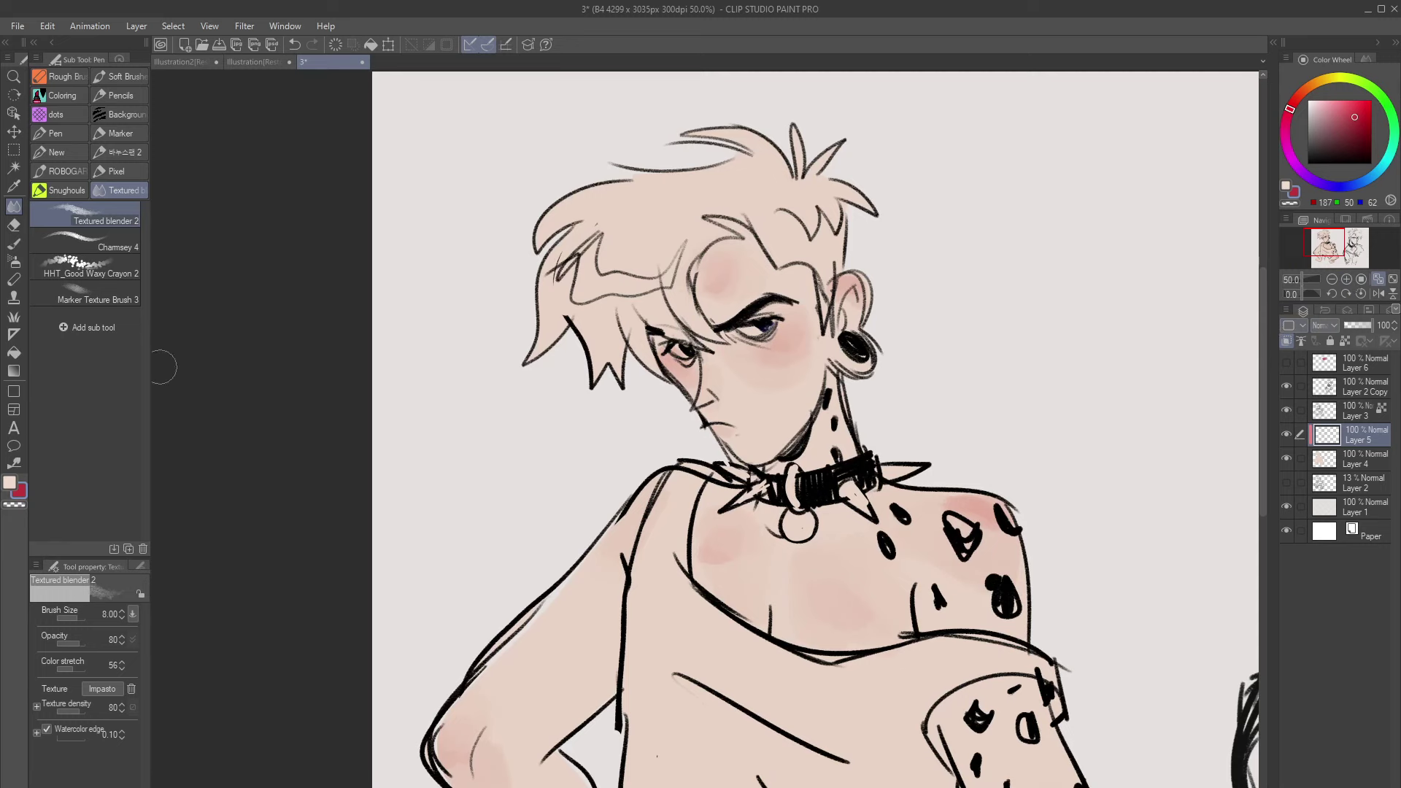
Add a new layer above the blush layer, Layer 5, clip it to the layer below and activate the Charmsey 4 brush
left_click(95, 239)
key("bracketleft")
key("bracketleft")
key("bracketleft")
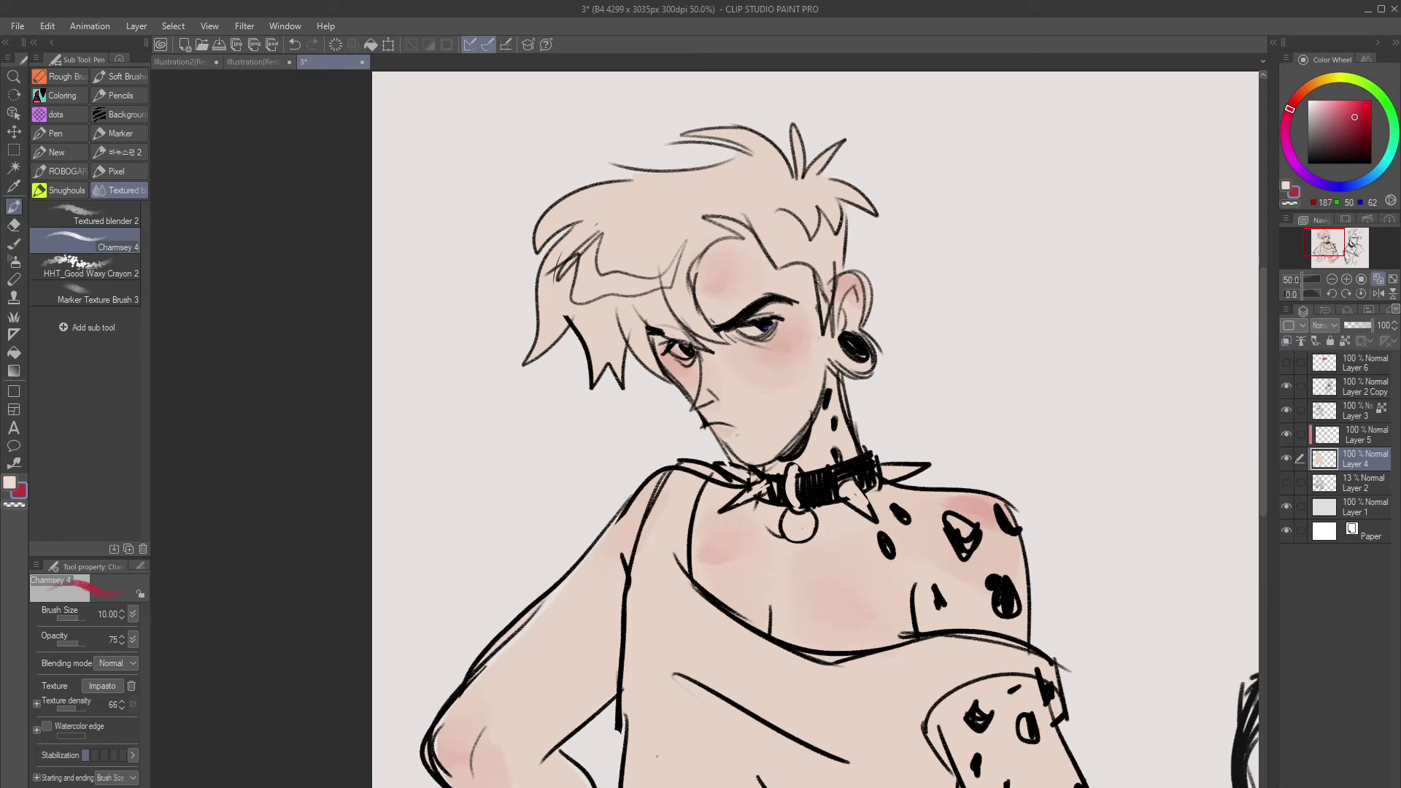
left_click(1356, 436)
key("ctrl+shift+n")
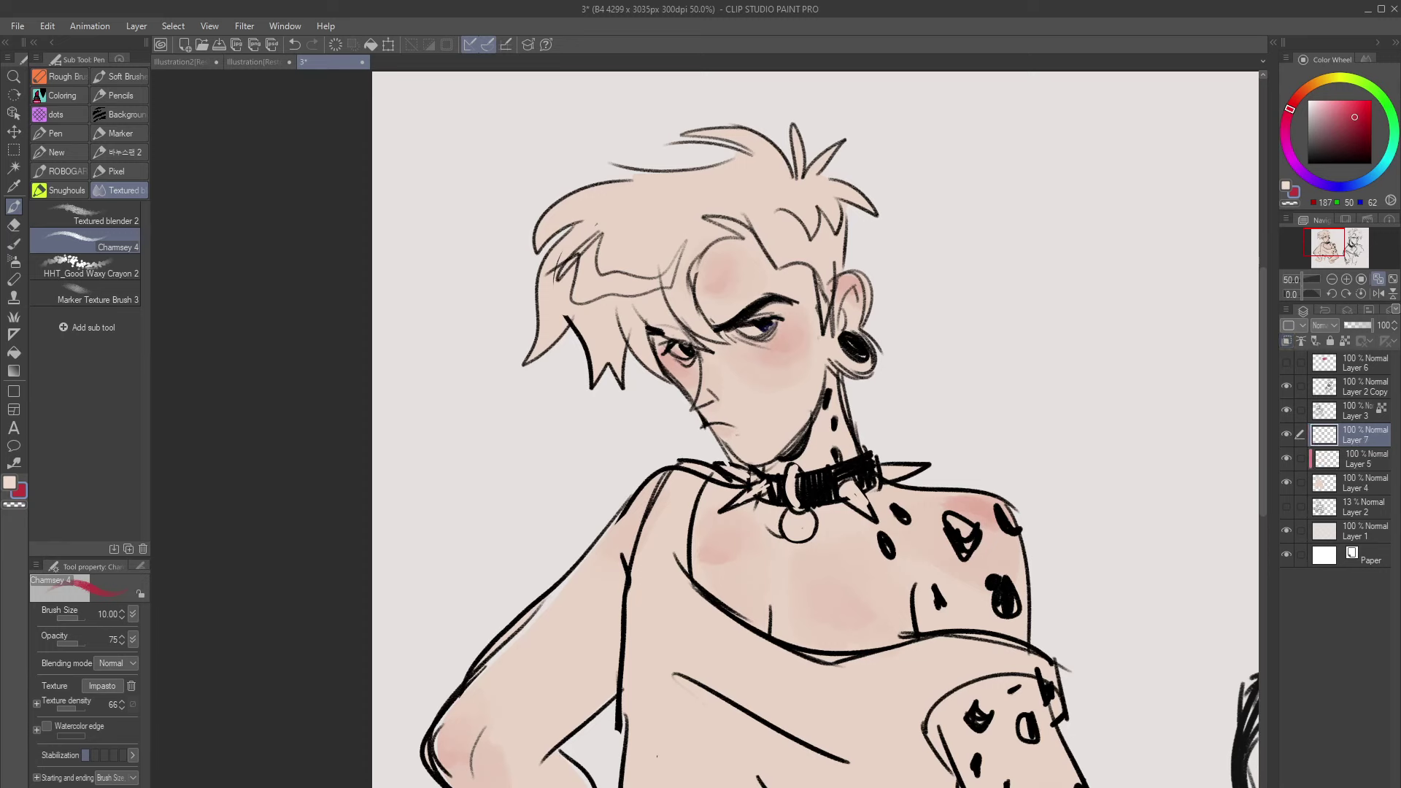
left_click(1288, 342)
Paint the hair flat peach (RGB 231, 202, 175) at size 6 and the shaved side brown (RGB 144, 116, 91) at size 4
key("bracketleft")
key("bracketleft")
key("bracketleft")
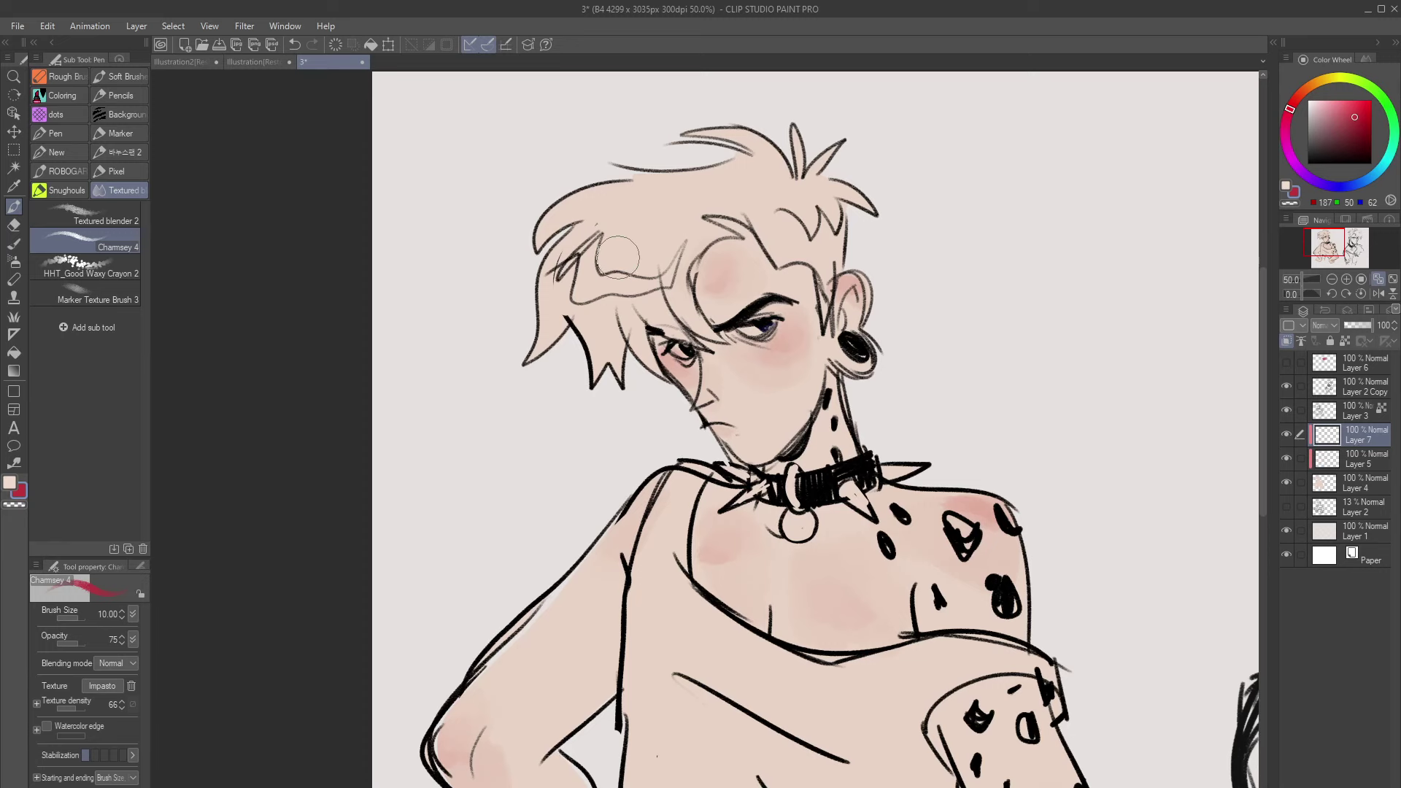
left_click_drag(1308, 97, 1311, 86)
left_click(1328, 102)
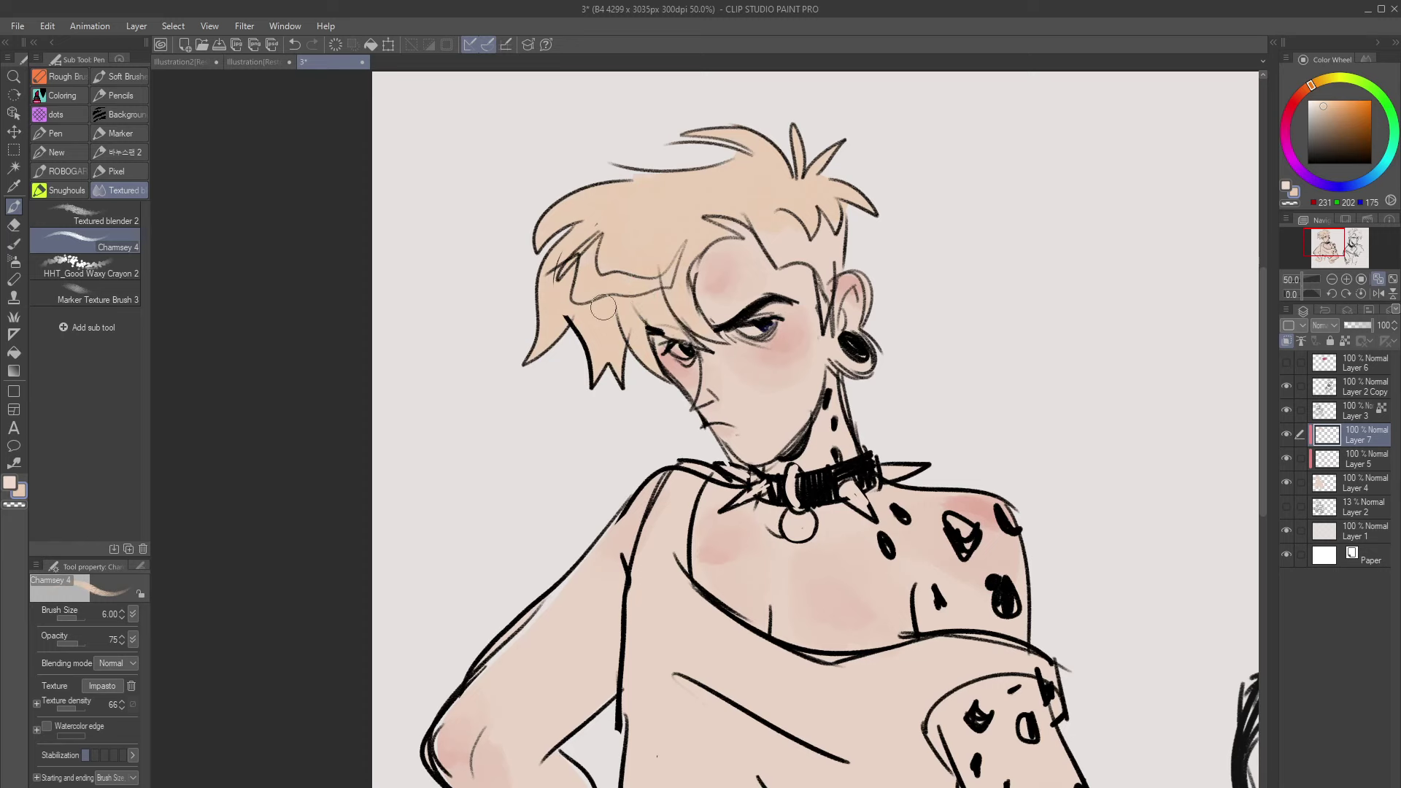
left_click_drag(1357, 125, 1333, 126)
mouse_move(770, 228)
left_mouse_down()
mouse_move(762, 231)
mouse_move(784, 224)
mouse_move(765, 224)
mouse_move(789, 251)
mouse_move(779, 262)
mouse_move(808, 260)
mouse_move(783, 219)
mouse_move(818, 253)
mouse_move(820, 224)
mouse_move(825, 313)
left_mouse_up()
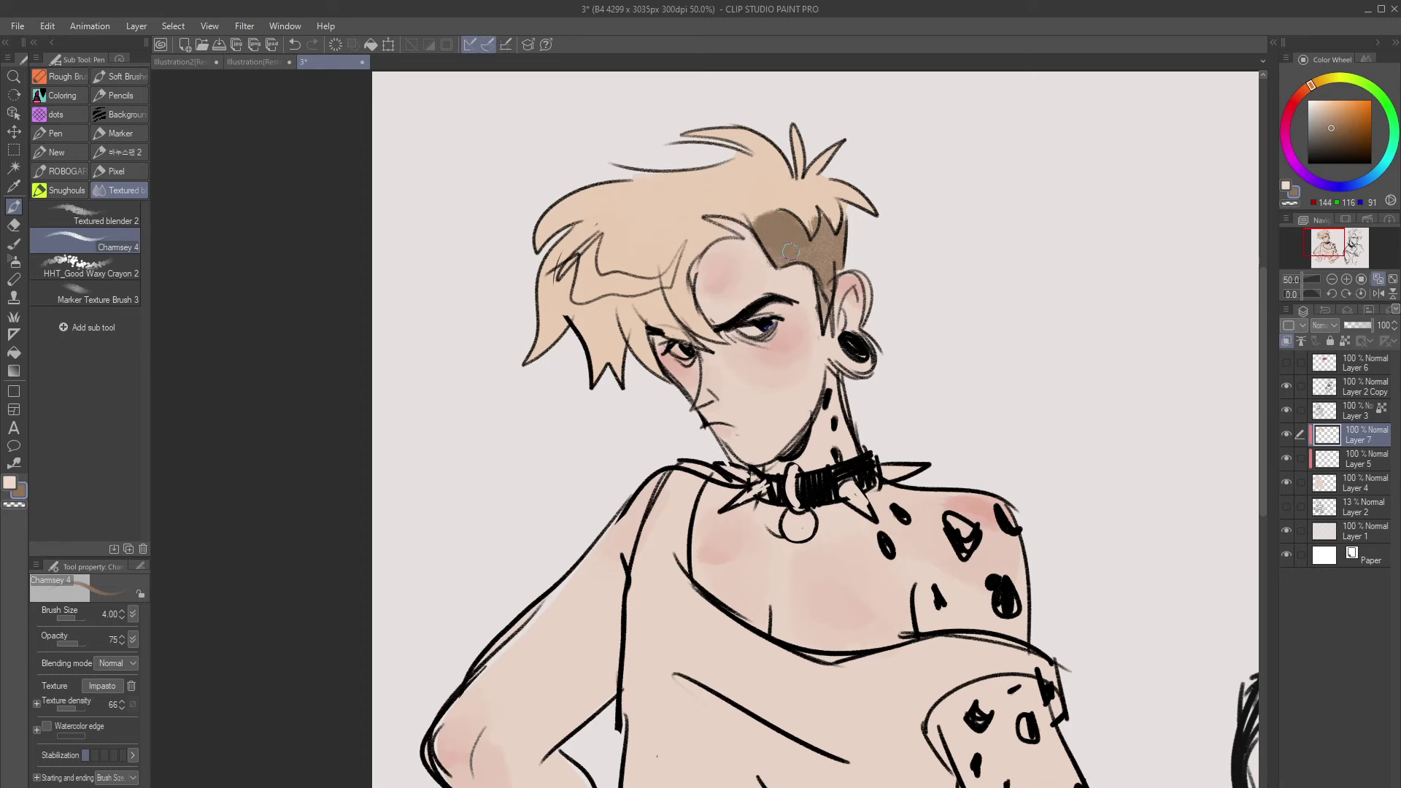
Try a greyish tan shadow stroke (RGB 190, 163, 151) at size 15 on the crown of the hair
left_click(657, 215, "alt")
left_click(1332, 114)
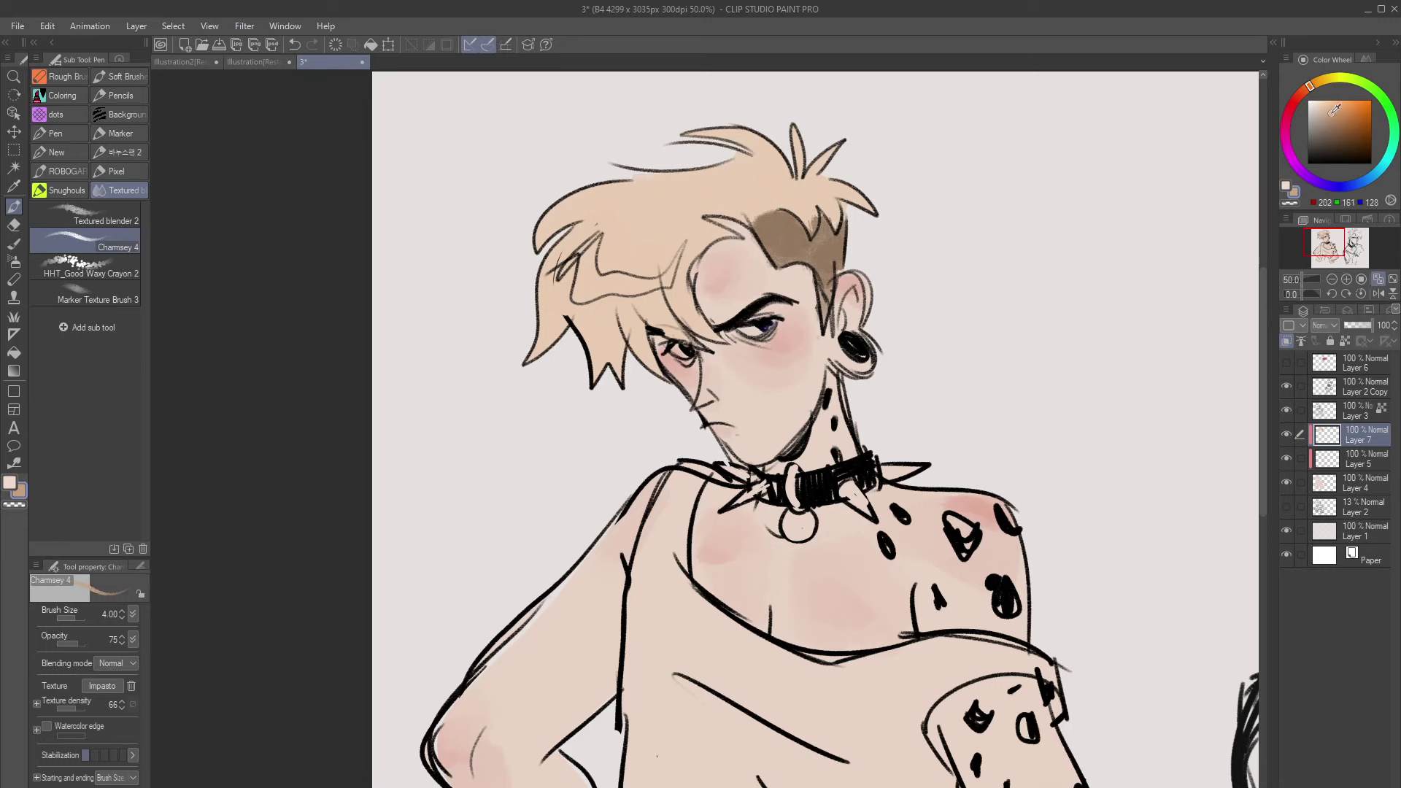
left_click(1302, 93)
left_click(1320, 116)
key("bracketleft")
key("bracketright")
key("bracketright")
key("bracketright")
key("bracketright")
key("bracketright")
key("bracketright")
key("bracketright")
left_click_drag(631, 223, 656, 208)
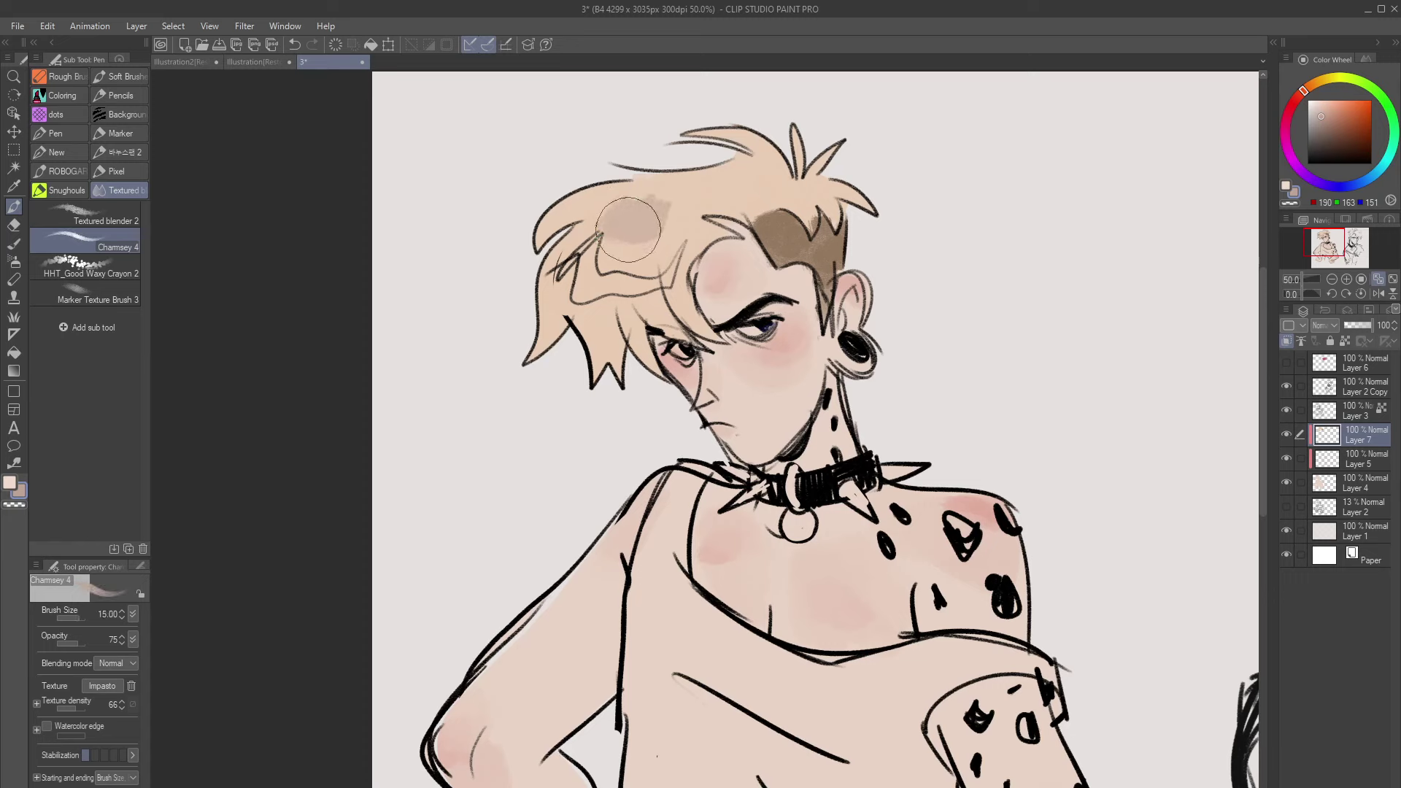
key("ctrl+z")
Shade the hair's crown, fringe and back with a soft greyish tan (RGB 208, 185, 172) at size 12
left_click(1319, 111)
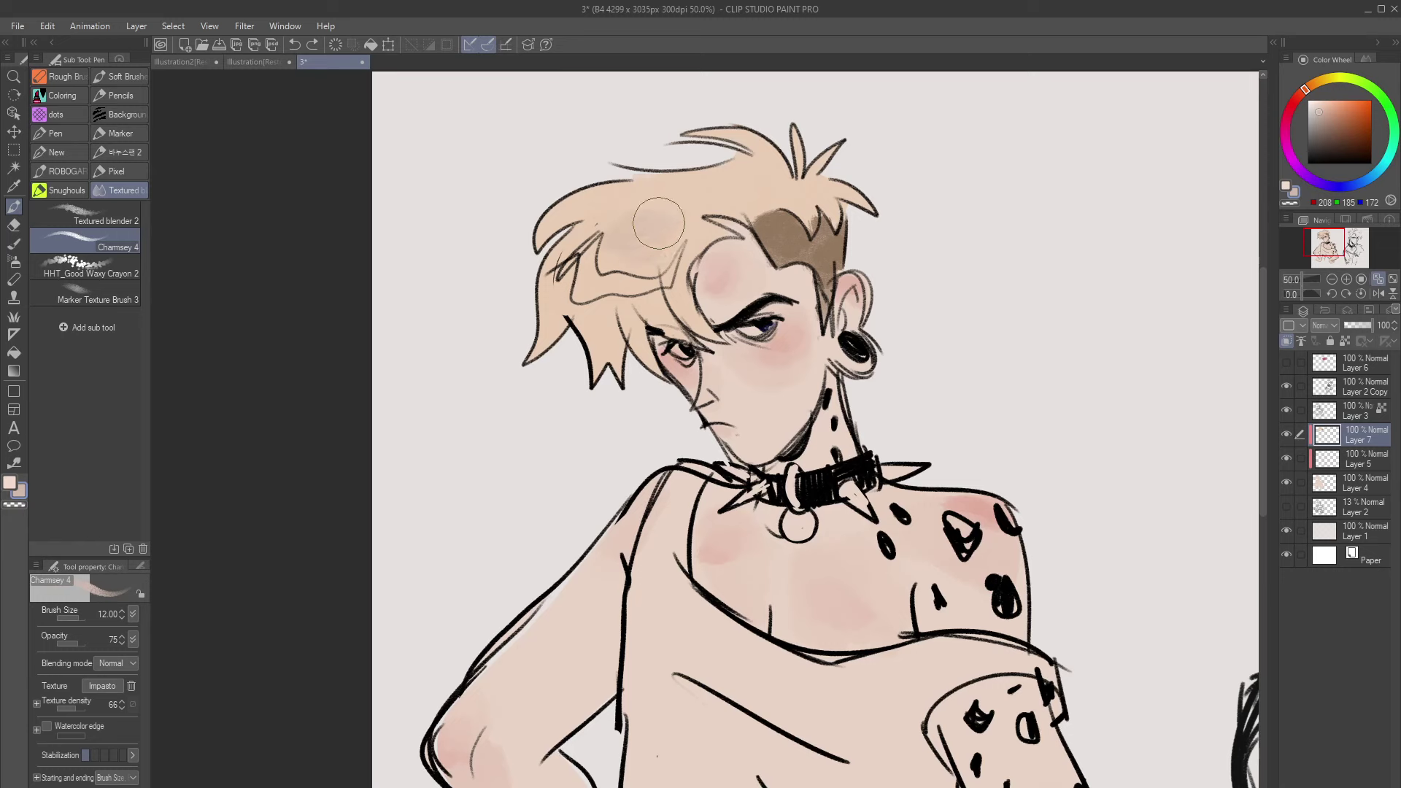
mouse_move(602, 255)
left_mouse_down()
mouse_move(628, 214)
mouse_move(652, 252)
mouse_move(684, 249)
left_mouse_up()
mouse_move(597, 310)
left_mouse_down()
mouse_move(586, 320)
mouse_move(624, 350)
mouse_move(573, 361)
mouse_move(533, 325)
left_mouse_up()
mouse_move(734, 167)
left_mouse_down()
mouse_move(711, 186)
mouse_move(743, 172)
mouse_move(728, 132)
mouse_move(780, 150)
mouse_move(748, 189)
mouse_move(803, 162)
mouse_move(744, 188)
mouse_move(770, 161)
mouse_move(725, 197)
mouse_move(794, 159)
mouse_move(754, 188)
left_mouse_up()
Sample the light hair colour (RGB 232, 203, 175) and refine the hair tips over the brown shaved side at size 3
key("bracketleft")
key("bracketleft")
key("bracketleft")
key("bracketleft")
left_click(789, 209, "alt")
key("bracketleft")
key("bracketleft")
key("bracketleft")
key("bracketleft")
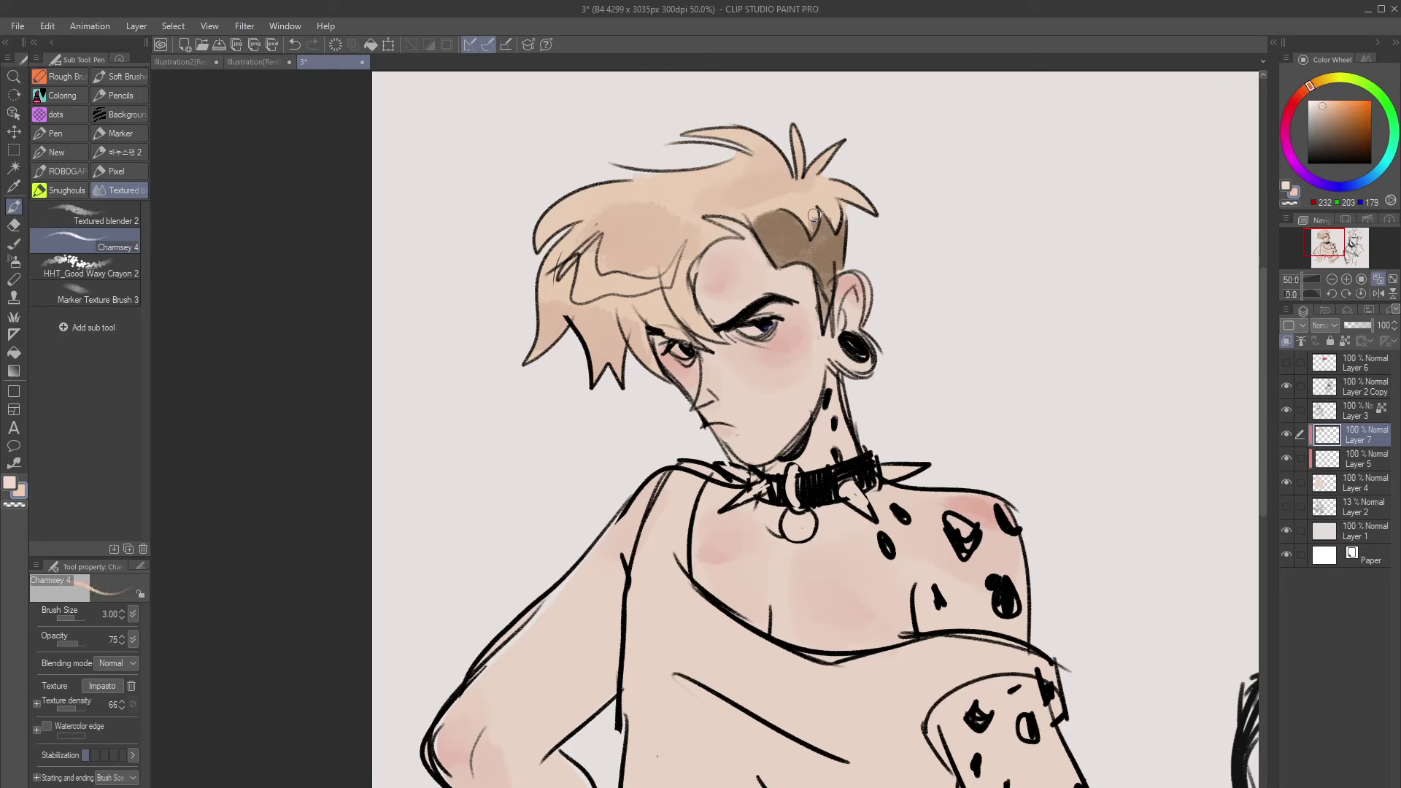
left_click_drag(817, 249, 802, 216)
Add sampled tan (RGB 223, 189, 167) shading to the hair at size 4 in the mirrored view and blend it with Textured blender 2
left_click(640, 232, "alt")
key("bracketright")
key("bracketright")
key("bracketright")
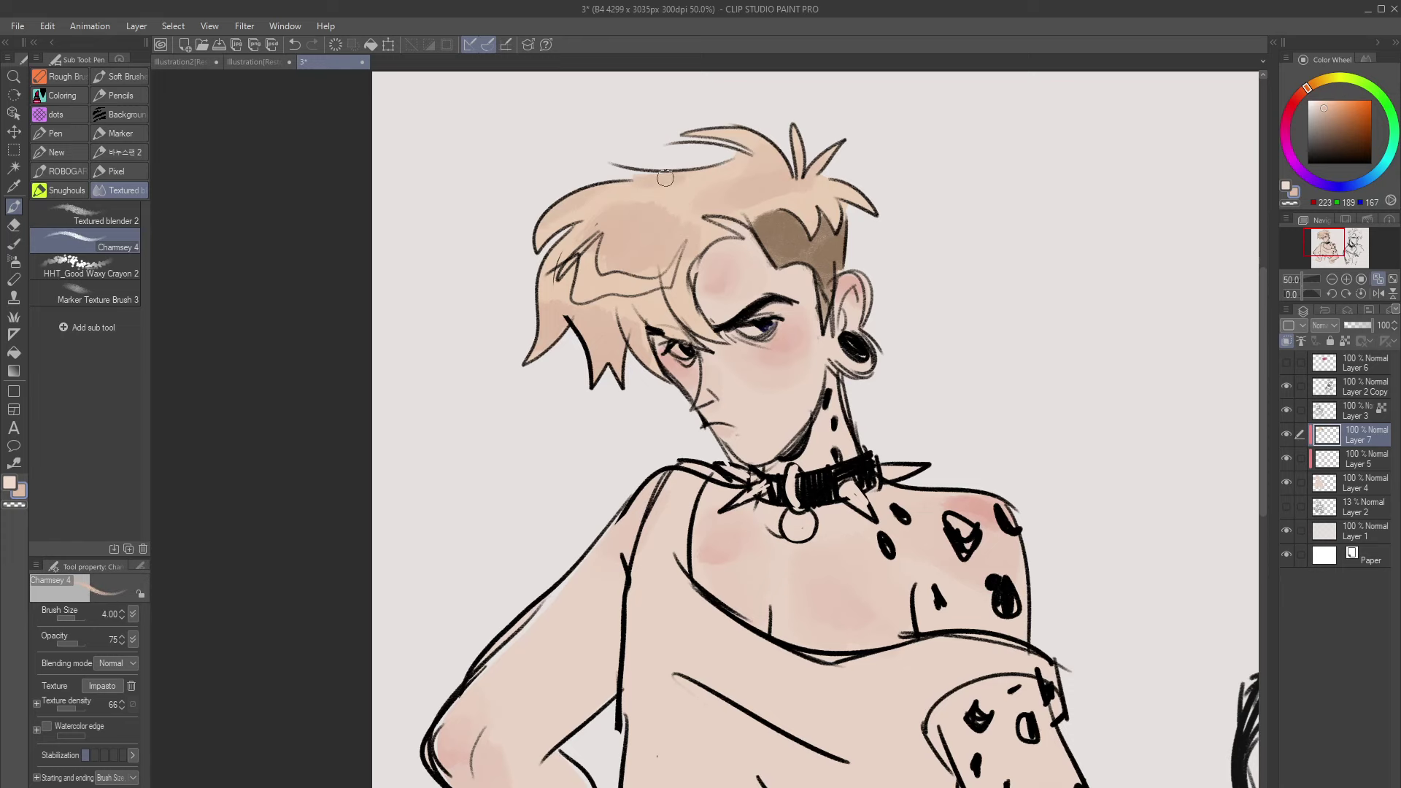
left_click(1378, 293)
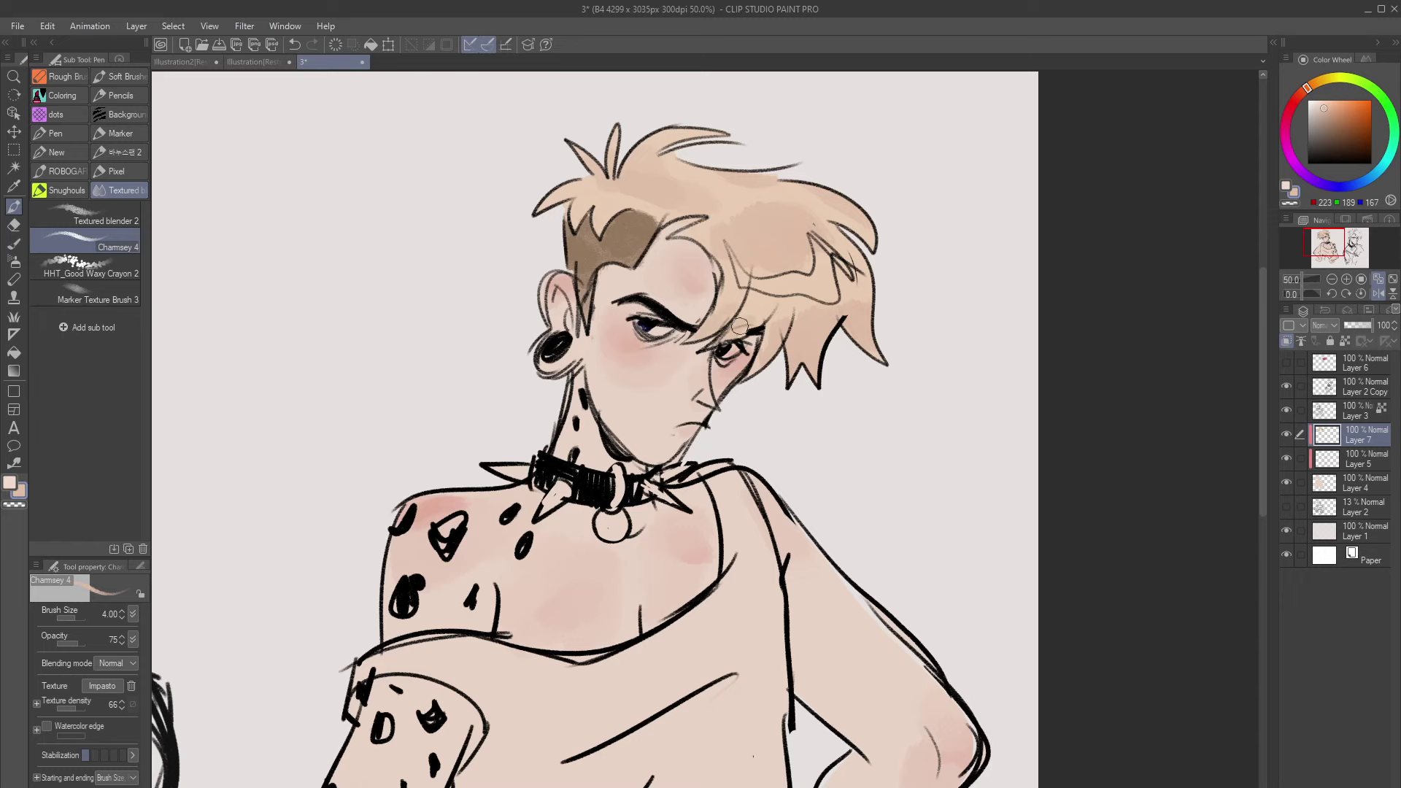
left_click(87, 215)
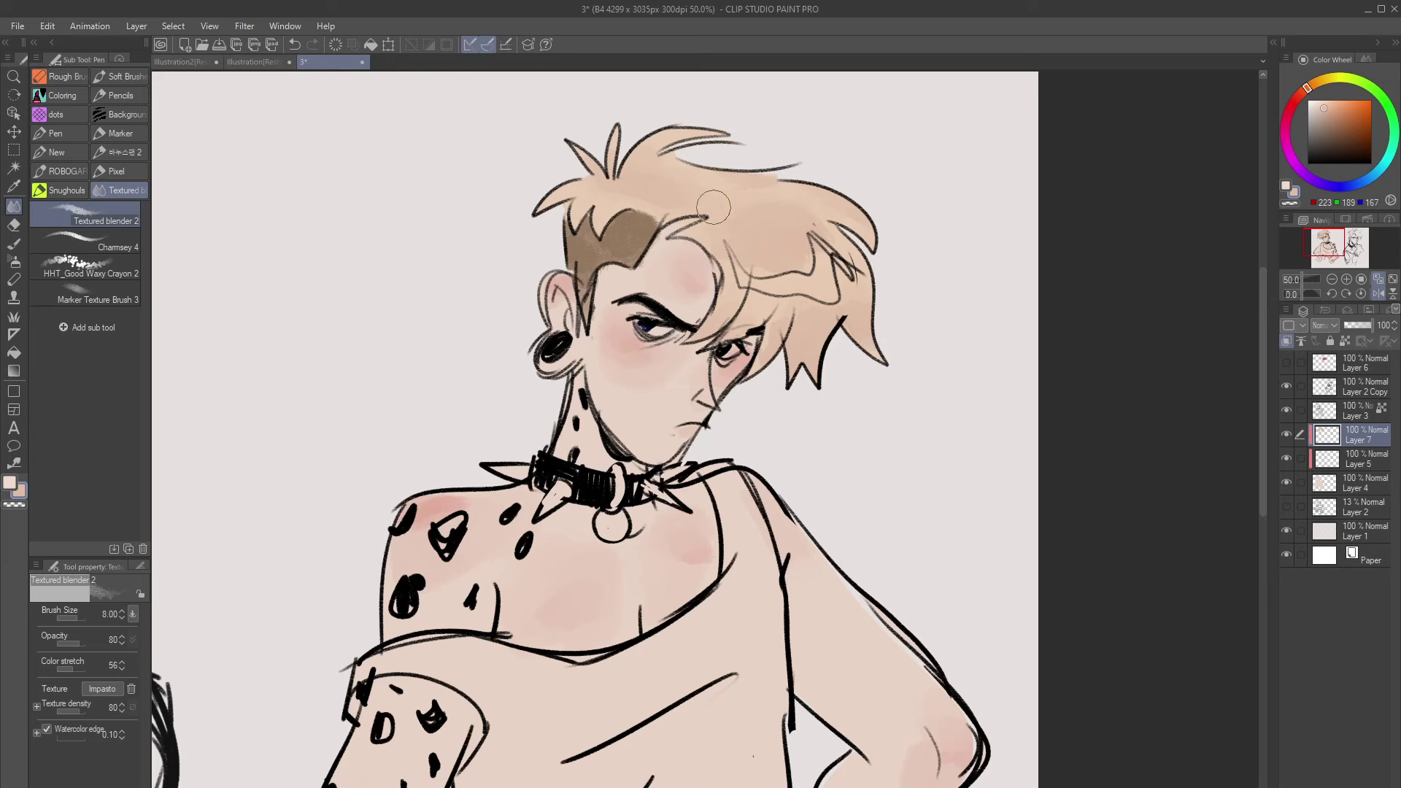
Paint darker brown shadows (RGB 179, 141, 117) across the top of the hair with Charmsey 4 at size 6
left_click(88, 241)
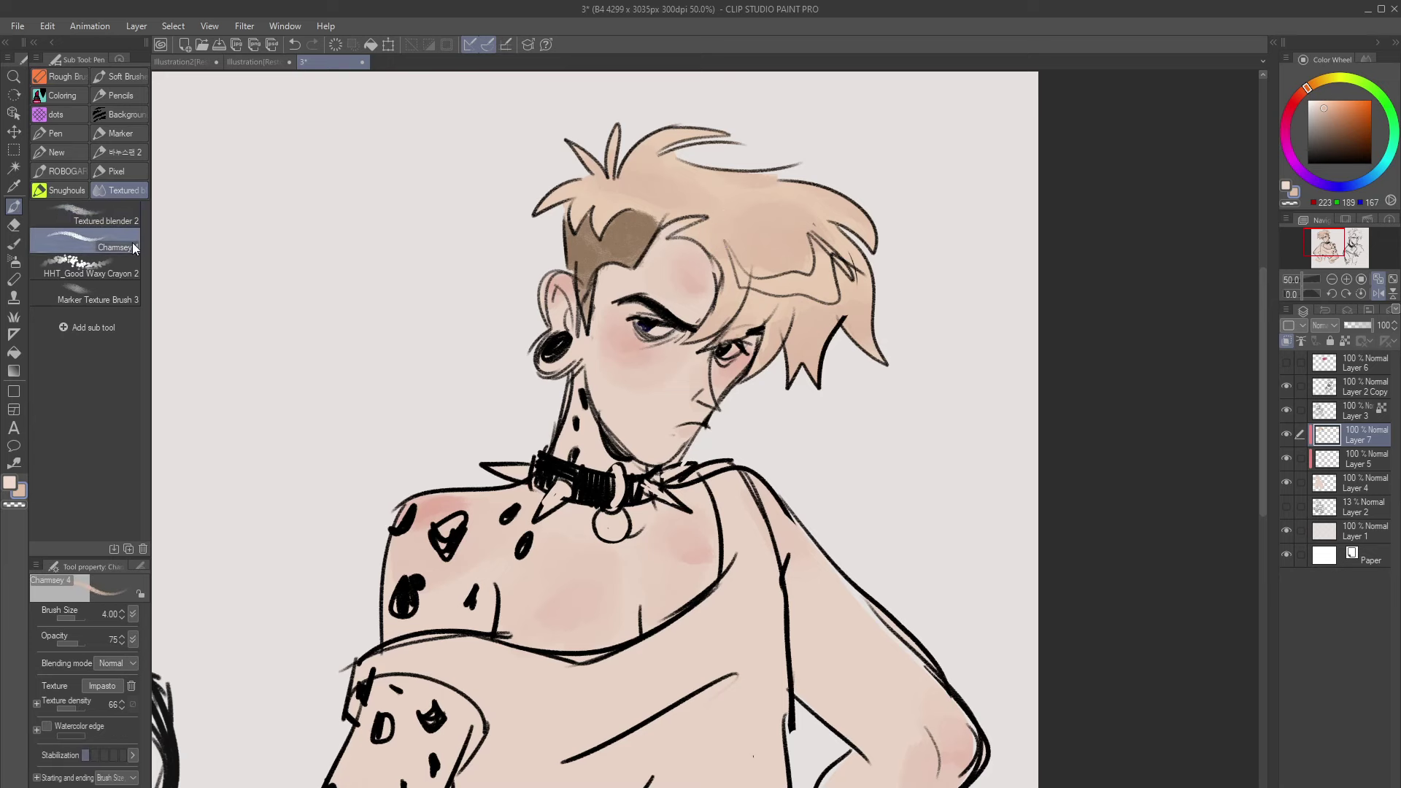
left_click(1332, 116)
key("bracketright")
key("bracketright")
left_click_drag(619, 181, 687, 207)
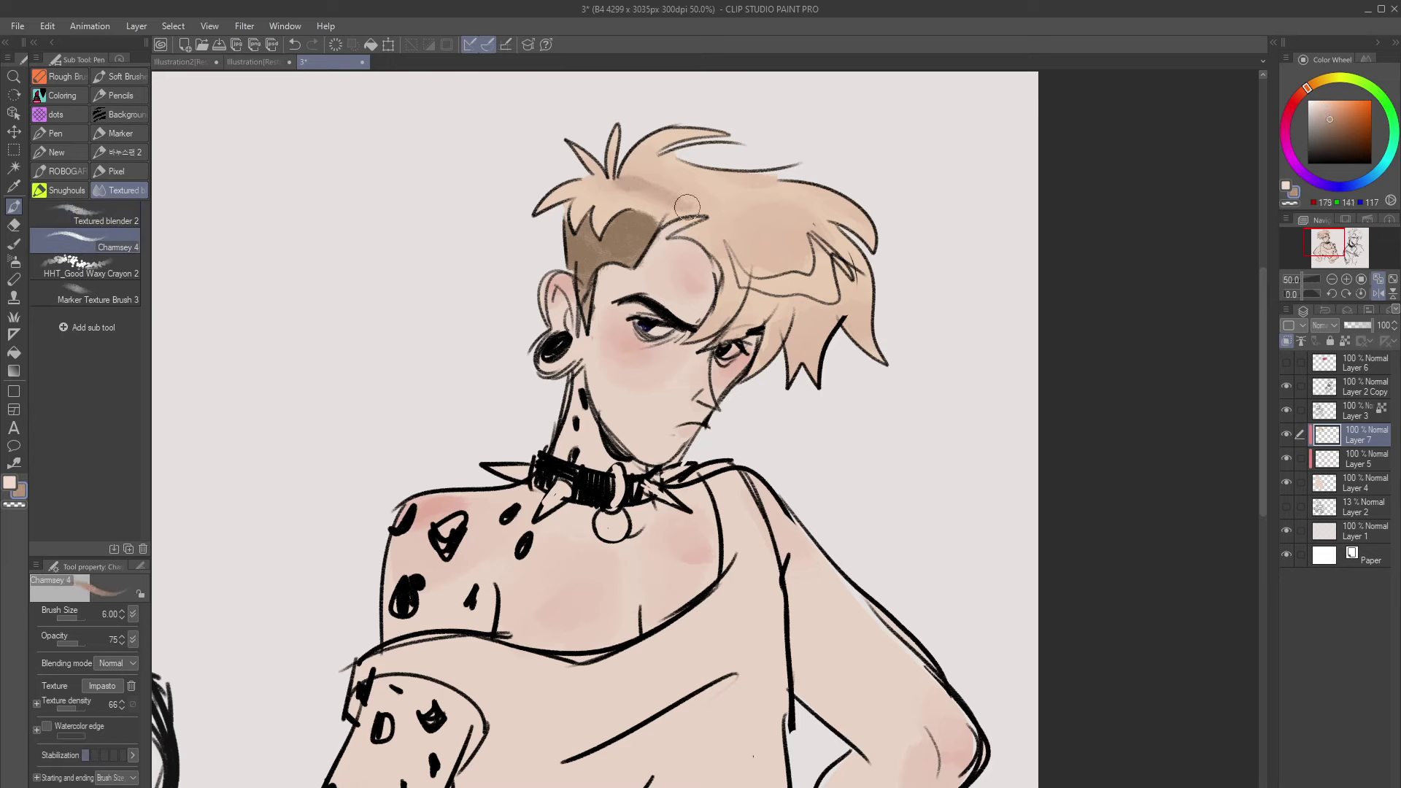
key("ctrl+z")
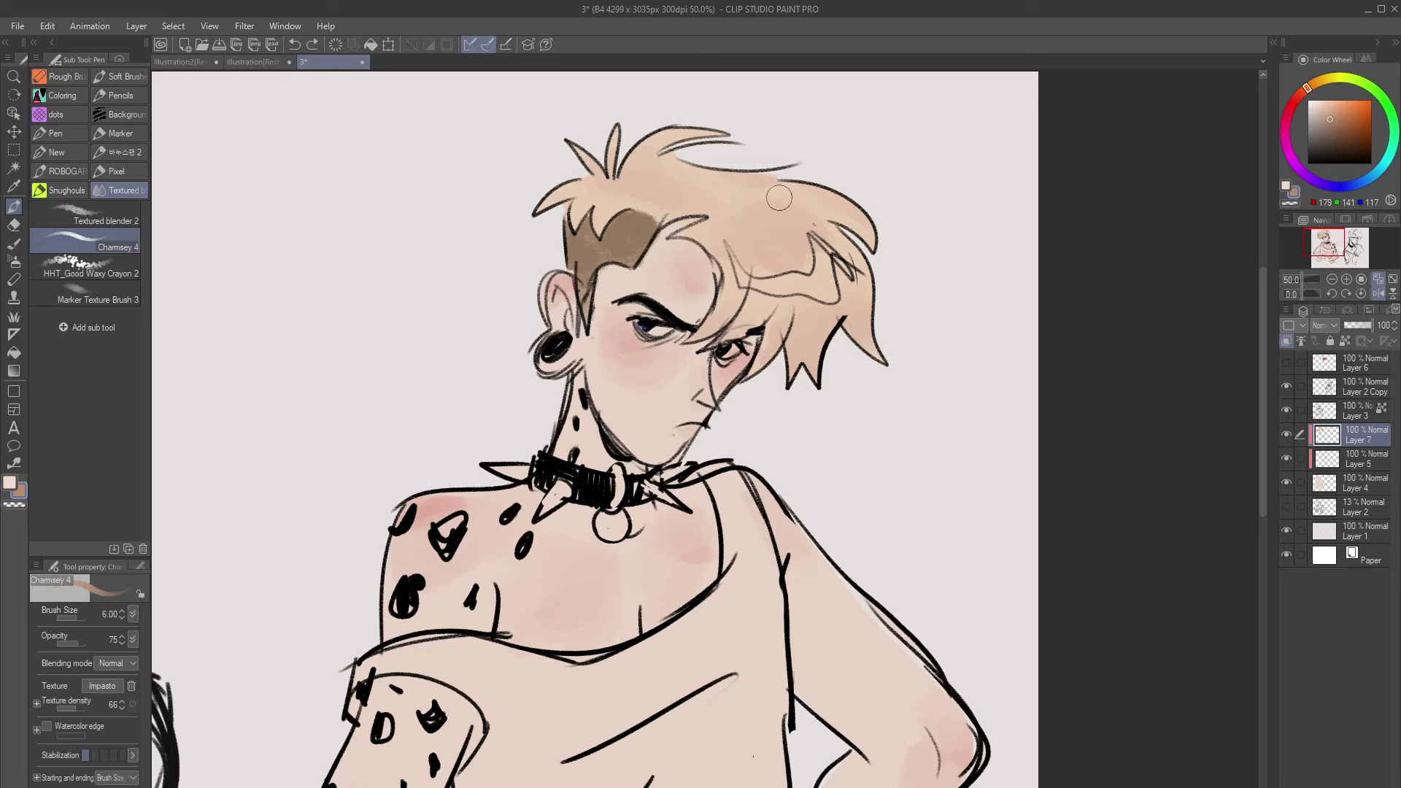
mouse_move(750, 261)
left_mouse_down()
mouse_move(791, 272)
mouse_move(816, 259)
left_mouse_up()
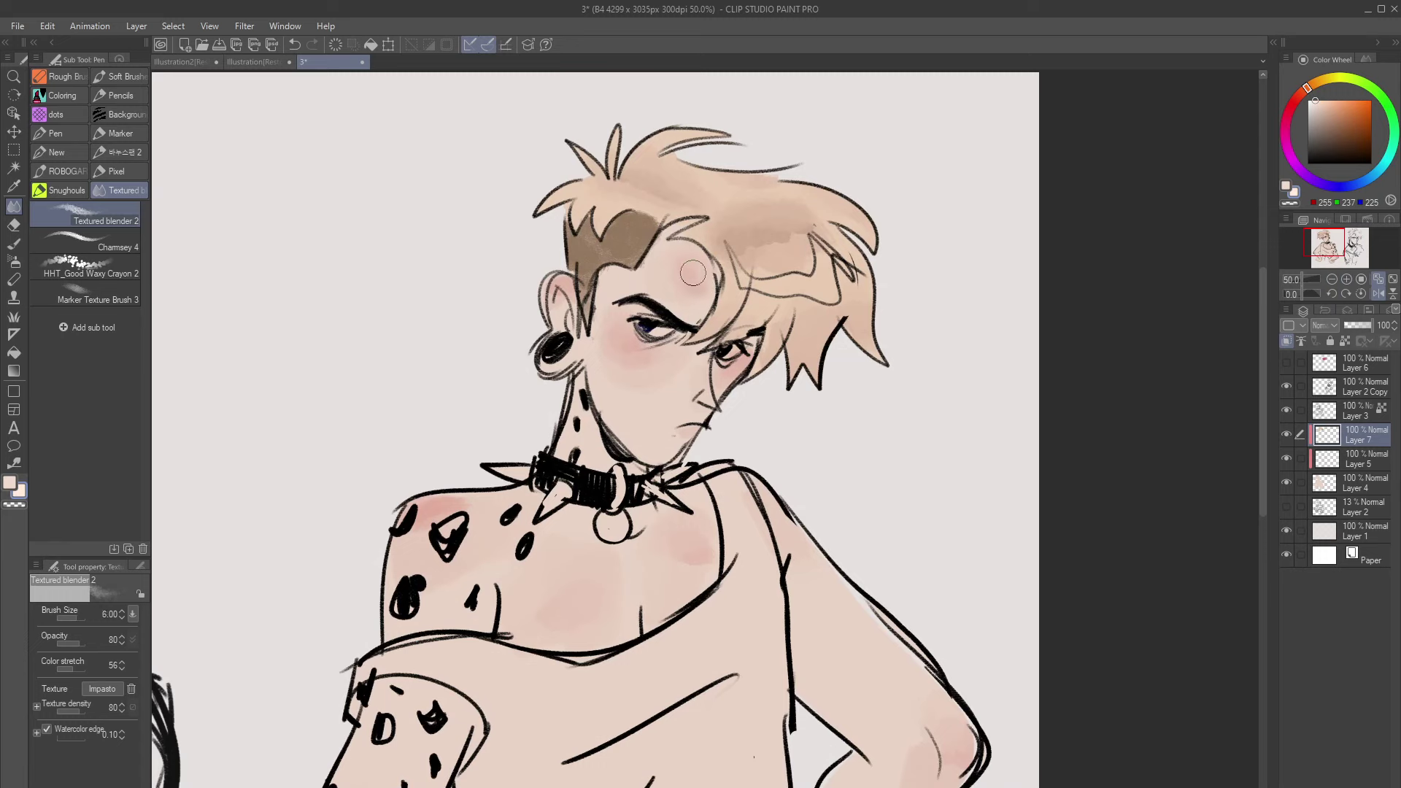
Paint cream highlights (RGB 255, 237, 225) on the front locks of hair with Charmsey 4 at size 4
left_click(93, 241)
key("bracketleft")
key("bracketleft")
mouse_move(738, 260)
left_mouse_down()
mouse_move(785, 286)
mouse_move(816, 252)
mouse_move(838, 301)
left_mouse_up()
key("ctrl+z")
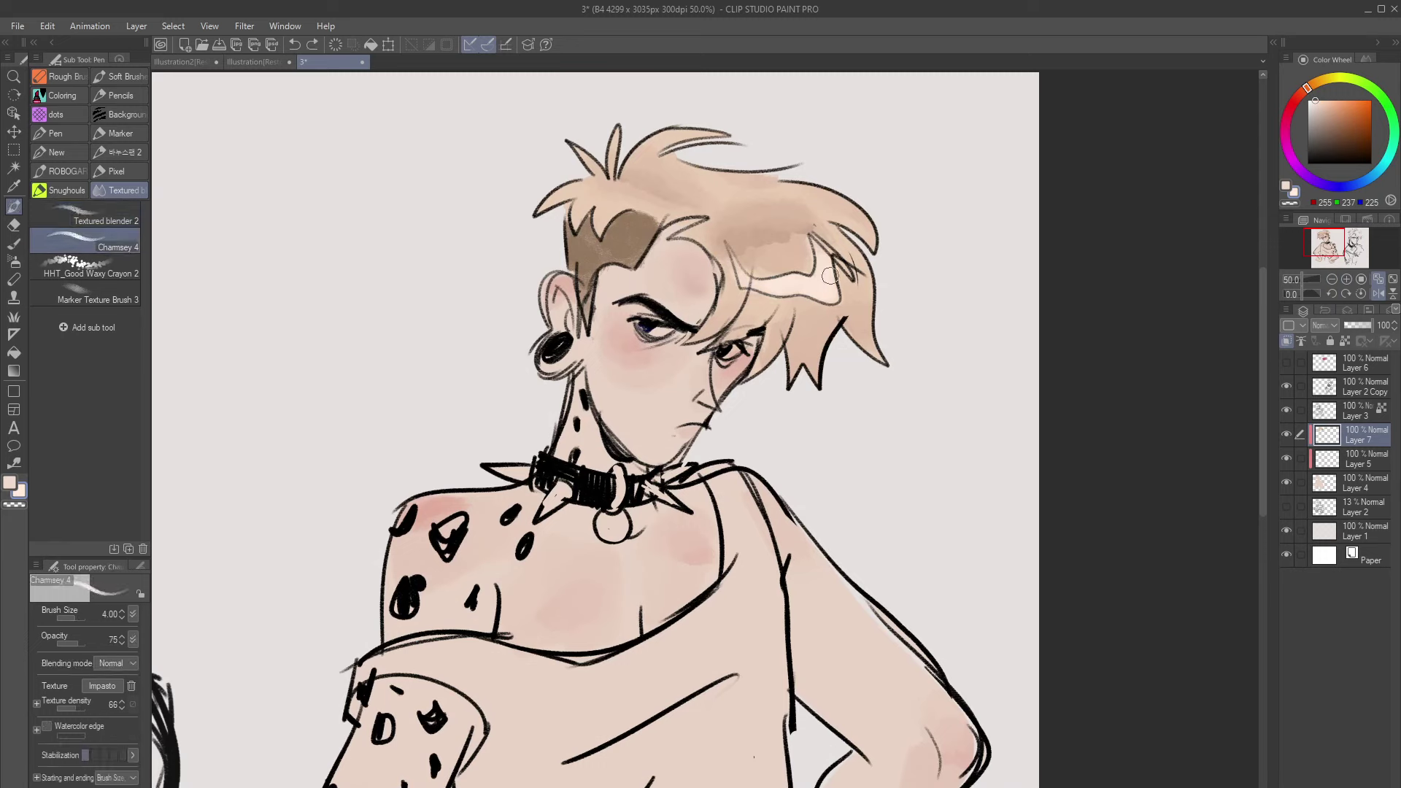
mouse_move(823, 219)
left_mouse_down()
mouse_move(845, 249)
mouse_move(859, 226)
left_mouse_up()
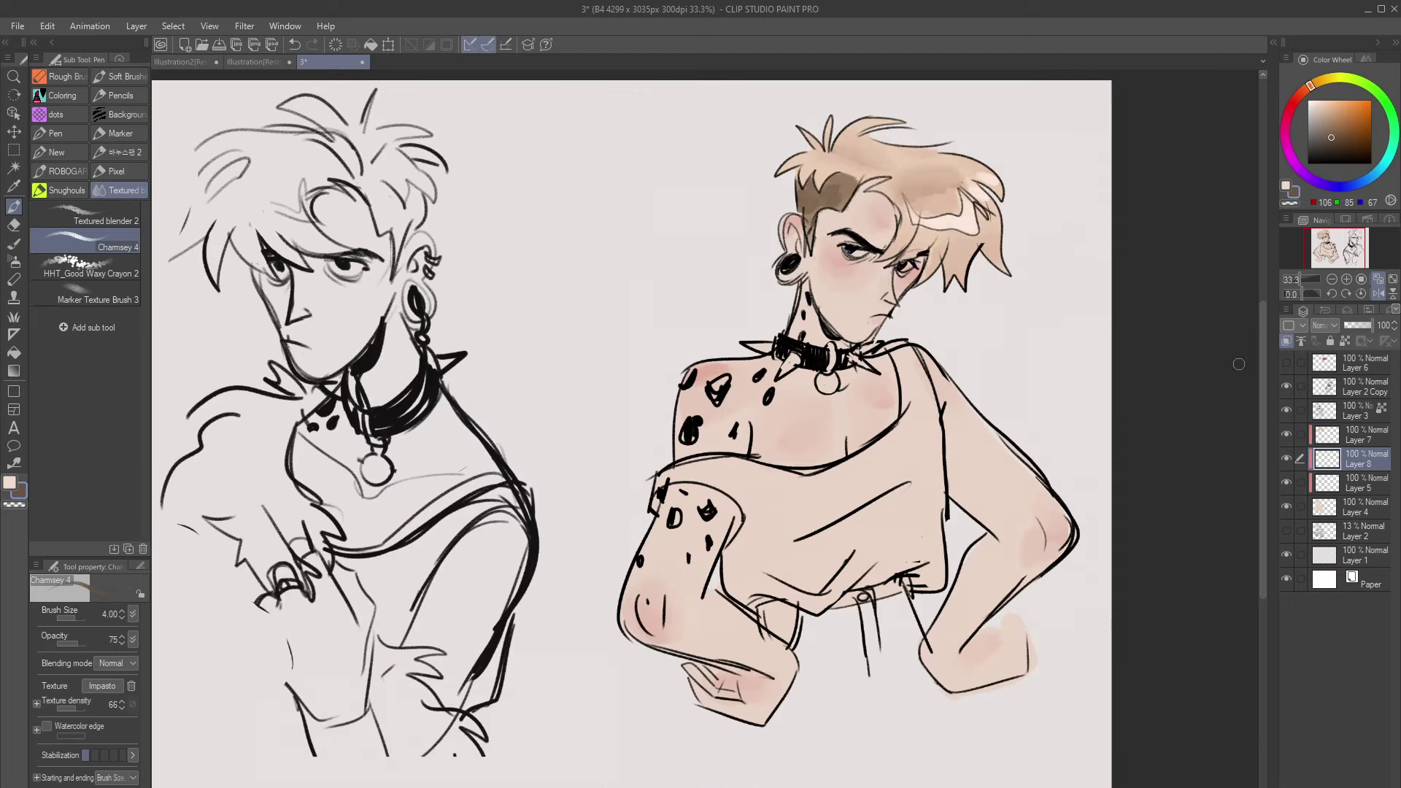
Paint the off-shoulder top flat pink (RGB 214, 142, 158) on clipped Layer 8 with Charmsey 4, enlarging the brush to size 7
left_click_drag(1311, 87, 1290, 103)
left_click(1321, 110)
left_click(1286, 116)
left_click(1323, 118)
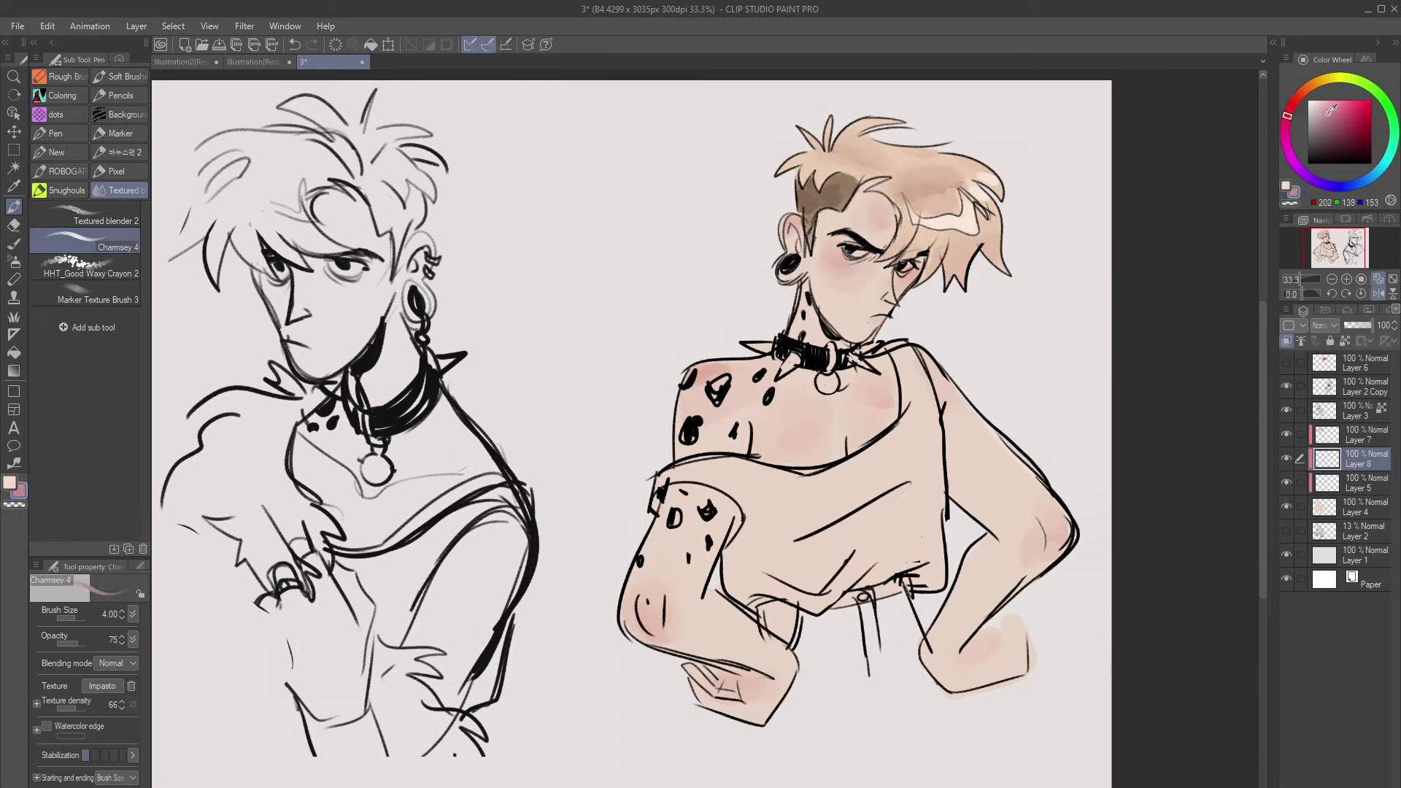
mouse_move(660, 476)
left_mouse_down()
mouse_move(708, 467)
mouse_move(677, 479)
mouse_move(763, 505)
mouse_move(699, 464)
mouse_move(784, 482)
mouse_move(732, 503)
mouse_move(770, 494)
mouse_move(765, 480)
mouse_move(838, 503)
mouse_move(810, 524)
mouse_move(919, 447)
mouse_move(814, 487)
mouse_move(767, 477)
left_mouse_up()
mouse_move(899, 449)
left_mouse_down()
mouse_move(933, 437)
mouse_move(916, 424)
mouse_move(881, 451)
mouse_move(917, 460)
mouse_move(923, 391)
mouse_move(930, 441)
left_mouse_up()
key("bracketright")
key("bracketright")
mouse_move(752, 541)
left_mouse_down()
mouse_move(740, 585)
mouse_move(753, 535)
mouse_move(807, 581)
mouse_move(782, 557)
mouse_move(892, 500)
mouse_move(782, 548)
mouse_move(744, 529)
mouse_move(754, 537)
mouse_move(775, 488)
mouse_move(814, 485)
mouse_move(928, 536)
mouse_move(922, 587)
mouse_move(936, 580)
mouse_move(898, 552)
mouse_move(872, 572)
mouse_move(883, 577)
mouse_move(830, 583)
mouse_move(902, 550)
mouse_move(803, 573)
mouse_move(848, 550)
mouse_move(822, 600)
mouse_move(744, 582)
mouse_move(794, 585)
mouse_move(761, 569)
mouse_move(744, 599)
mouse_move(727, 557)
mouse_move(769, 582)
mouse_move(748, 604)
mouse_move(723, 560)
left_mouse_up()
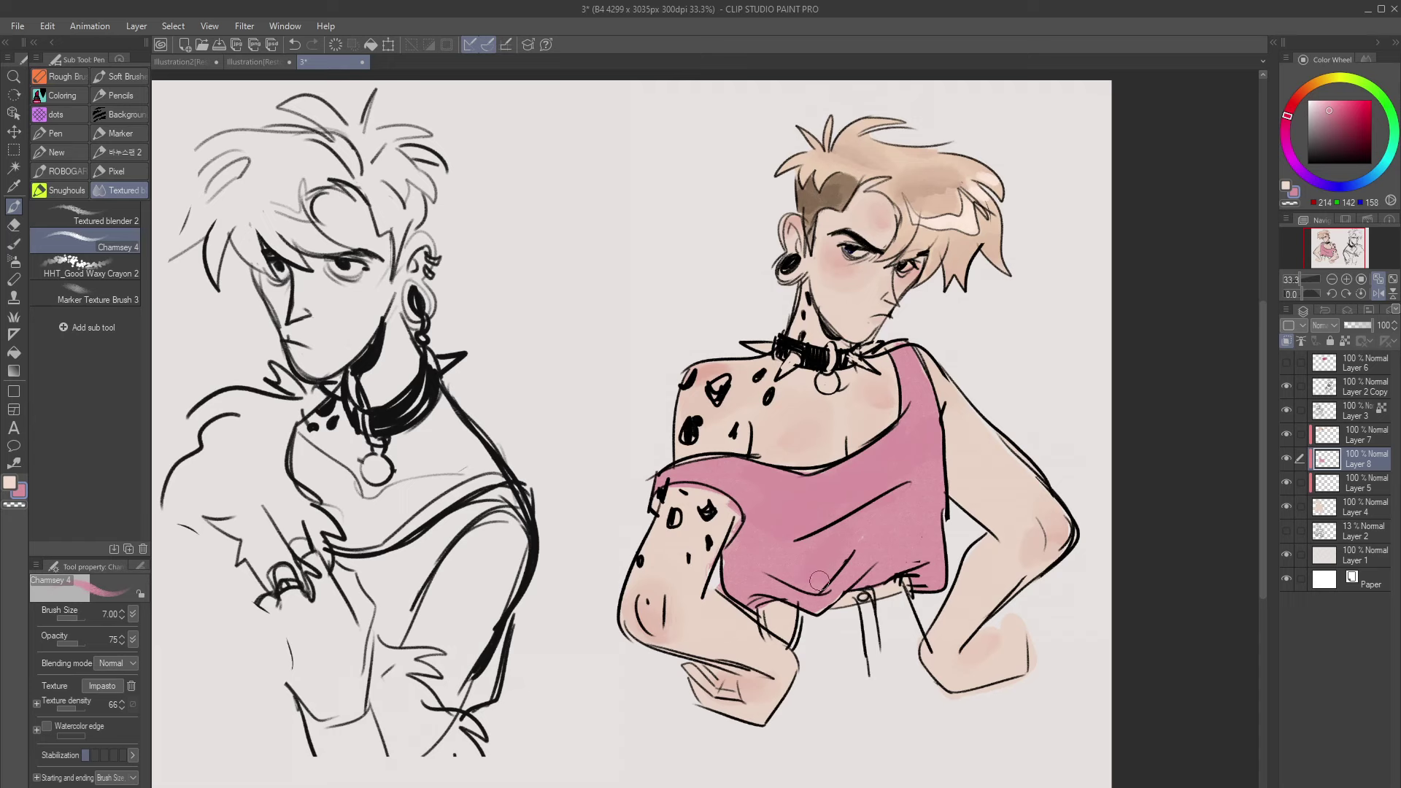
Shade the folds of the top with a darker pink (RGB 179, 94, 112) at size 7
left_click(1337, 119)
mouse_move(720, 475)
left_mouse_down()
mouse_move(774, 515)
mouse_move(778, 503)
mouse_move(733, 473)
mouse_move(786, 484)
mouse_move(705, 475)
mouse_move(816, 502)
mouse_move(894, 446)
mouse_move(808, 484)
mouse_move(811, 497)
mouse_move(914, 438)
mouse_move(784, 514)
mouse_move(900, 464)
mouse_move(800, 518)
mouse_move(917, 440)
mouse_move(911, 361)
mouse_move(918, 452)
mouse_move(919, 375)
mouse_move(897, 472)
left_mouse_up()
key("ctrl+z")
mouse_move(696, 472)
left_mouse_down()
mouse_move(795, 517)
mouse_move(708, 474)
mouse_move(791, 506)
mouse_move(732, 467)
mouse_move(808, 501)
mouse_move(912, 435)
mouse_move(820, 483)
mouse_move(918, 456)
mouse_move(822, 511)
left_mouse_up()
left_click_drag(905, 368, 930, 438)
mouse_move(917, 494)
left_mouse_down()
mouse_move(875, 528)
mouse_move(886, 555)
left_mouse_up()
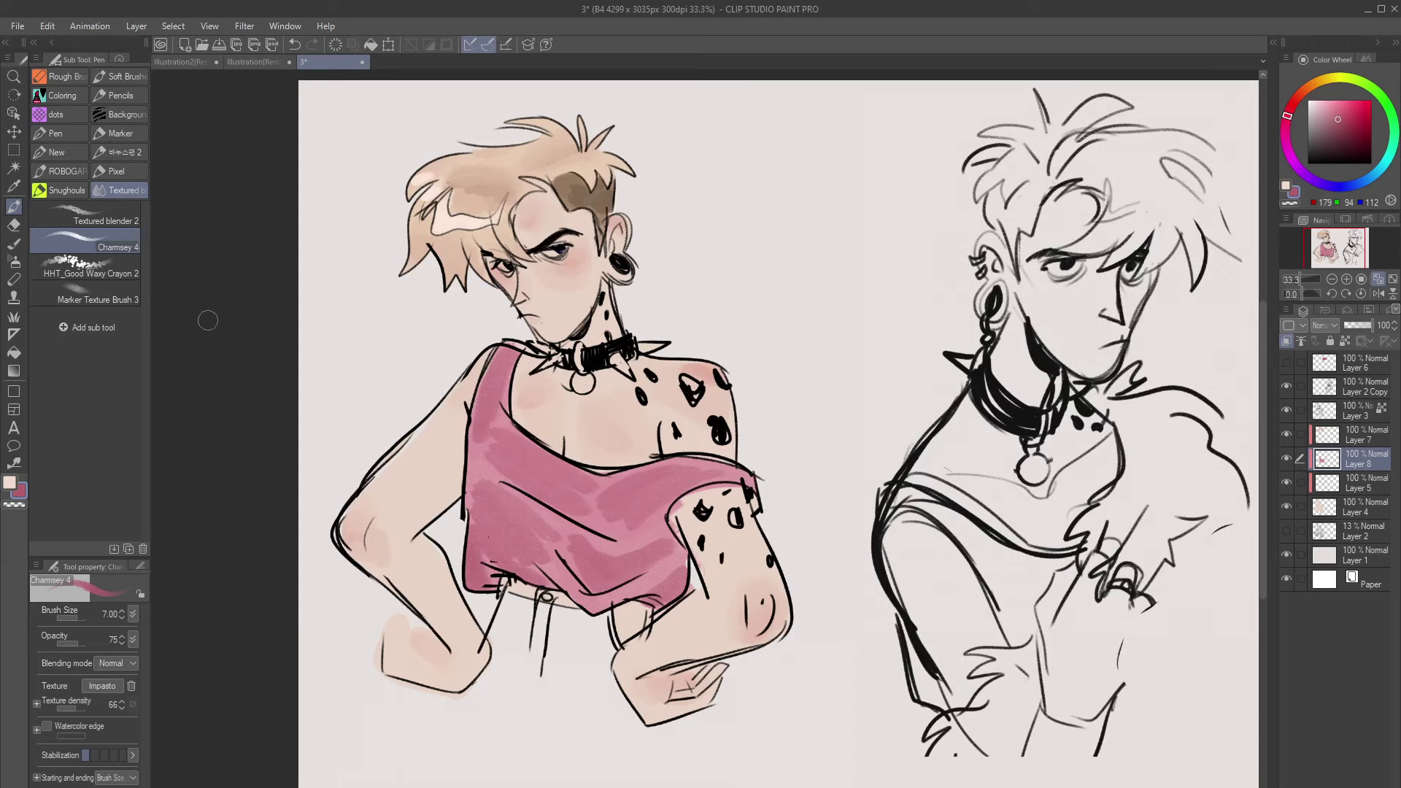
Blend the darker pink folds of the top with Textured blender 2 at size 7
left_click(102, 214)
key("bracketright")
key("bracketright")
key("bracketright")
key("bracketright")
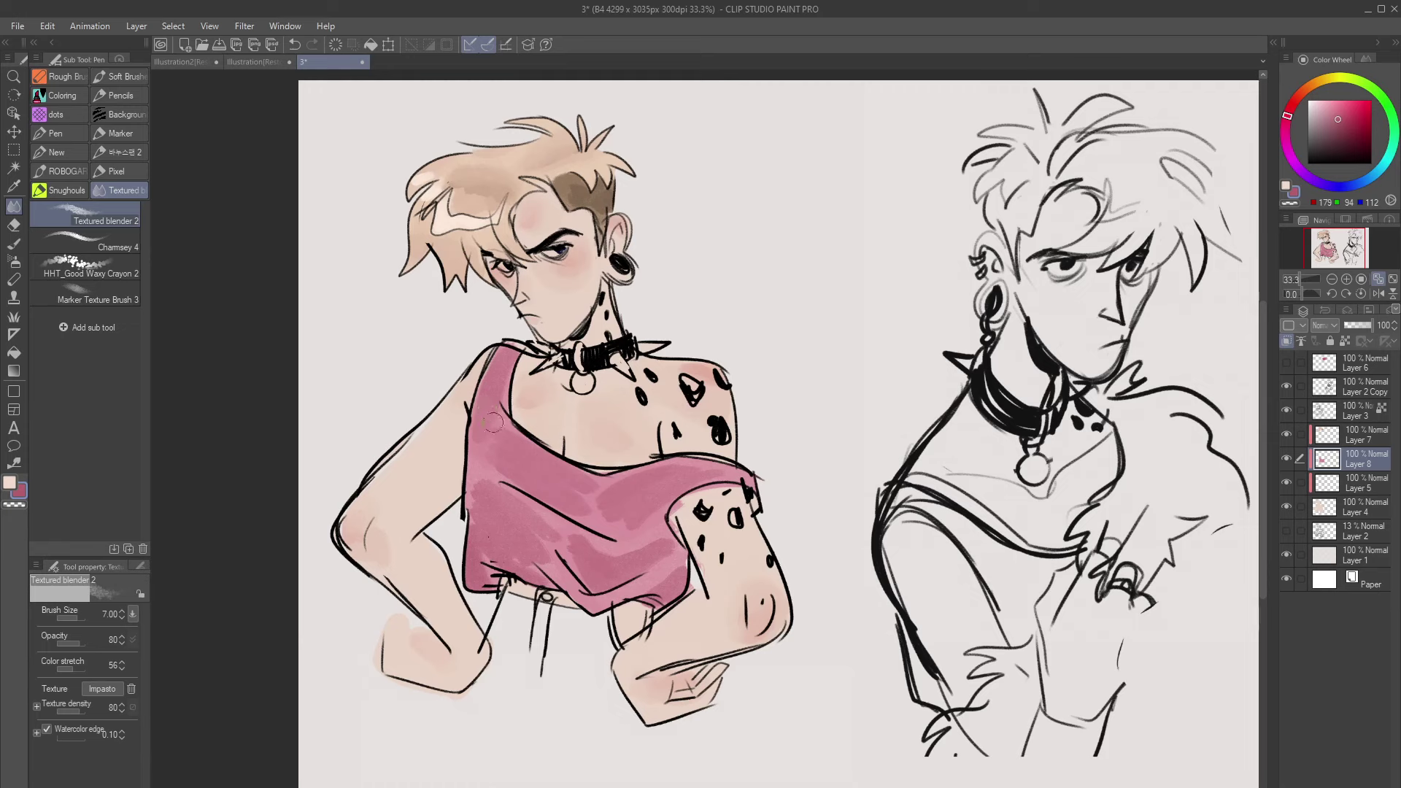
left_click_drag(490, 426, 513, 470)
key("ctrl+z")
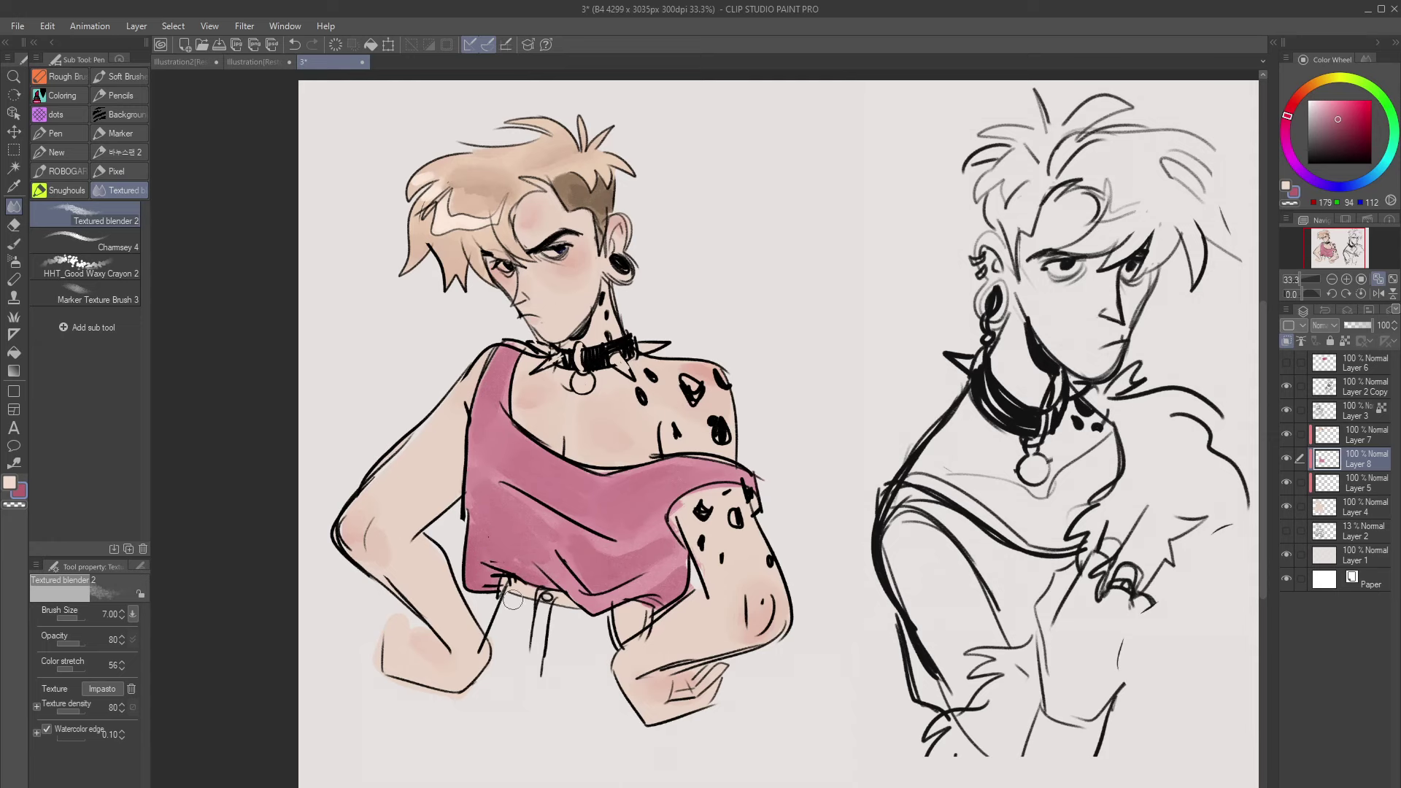
Paint deep pink shadows (RGB 152, 63, 82) on the top with Charmsey 4 at size 10 and blend them with Textured blender 2 at size 12
left_click(1345, 126)
left_click(86, 241)
mouse_move(496, 435)
left_mouse_down()
mouse_move(512, 476)
mouse_move(559, 482)
left_mouse_up()
key("ctrl+z")
key("ctrl+z")
mouse_move(662, 525)
left_mouse_down()
mouse_move(691, 557)
mouse_move(645, 538)
mouse_move(636, 571)
mouse_move(655, 560)
left_mouse_up()
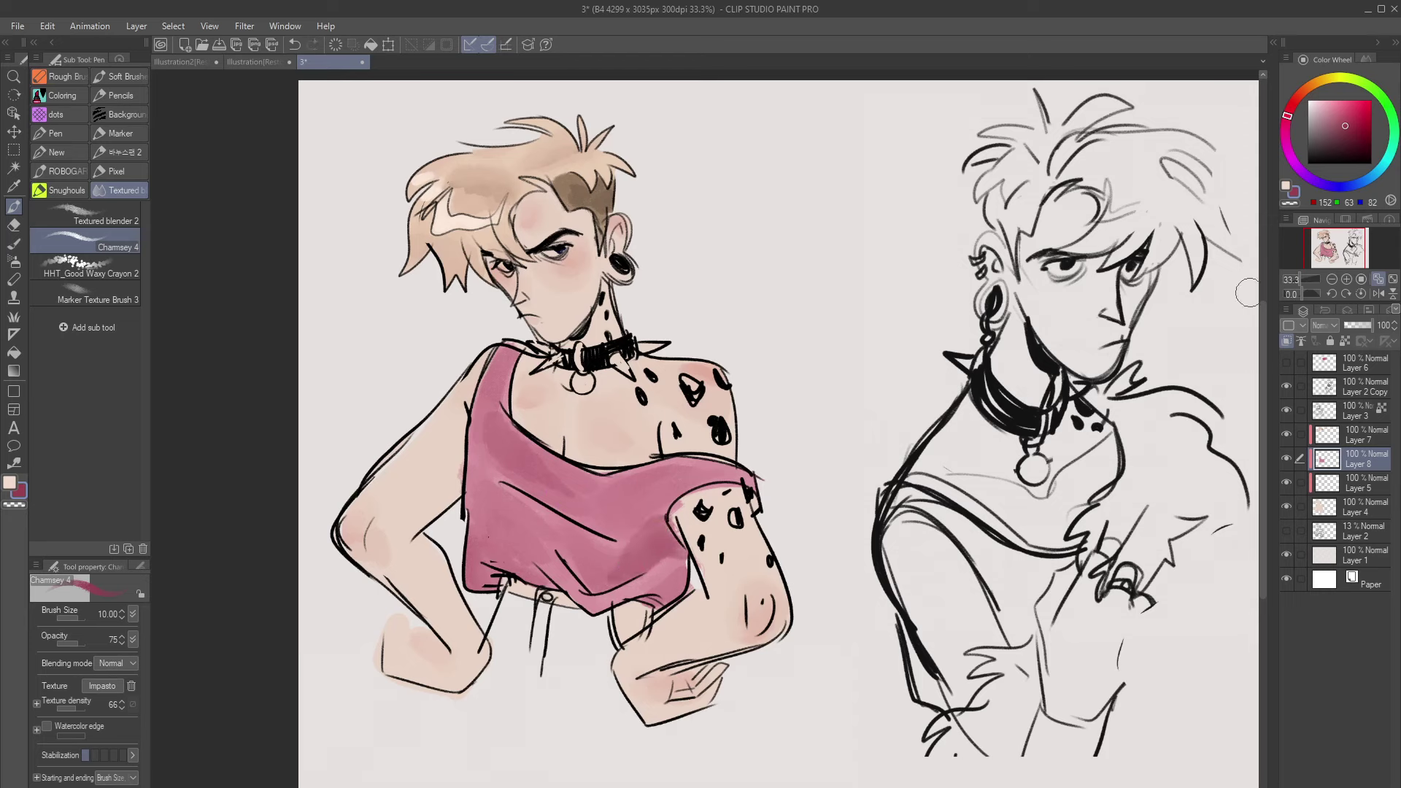
left_click(102, 217)
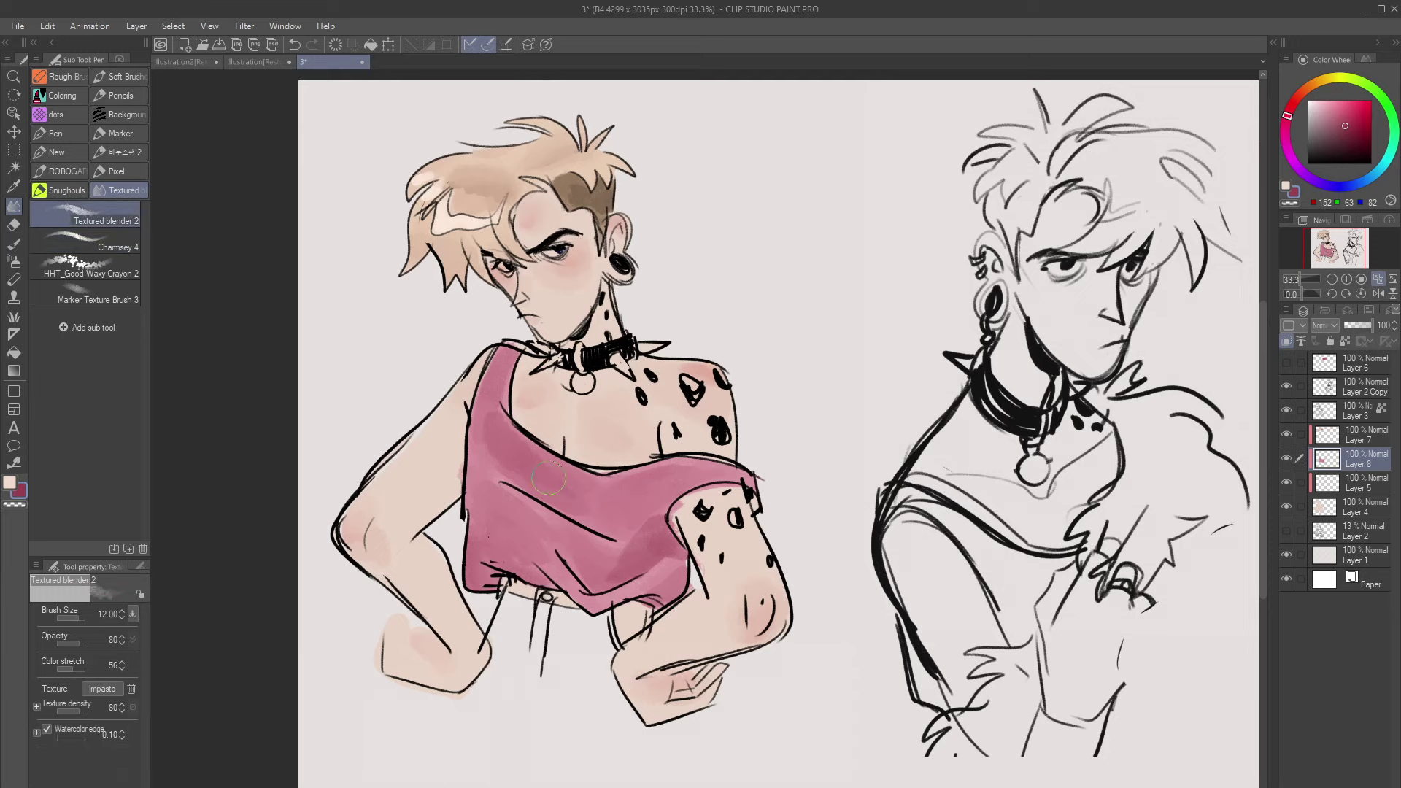
left_click(1377, 293)
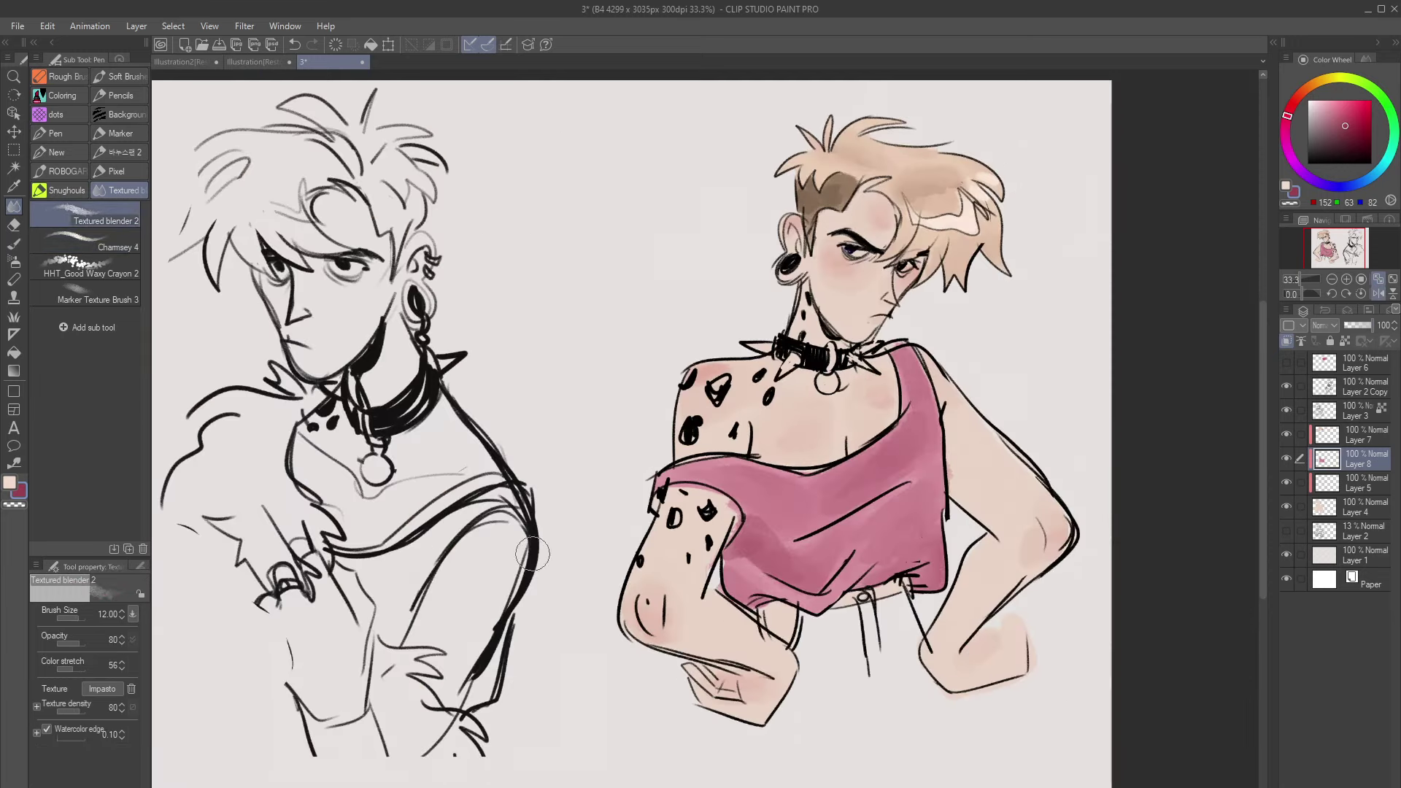
Extend the flat base on Layer 4 over the trouser area with the G-pen at size 7, and return to Charmsey 4 on clipped Layer 9
left_click(110, 243)
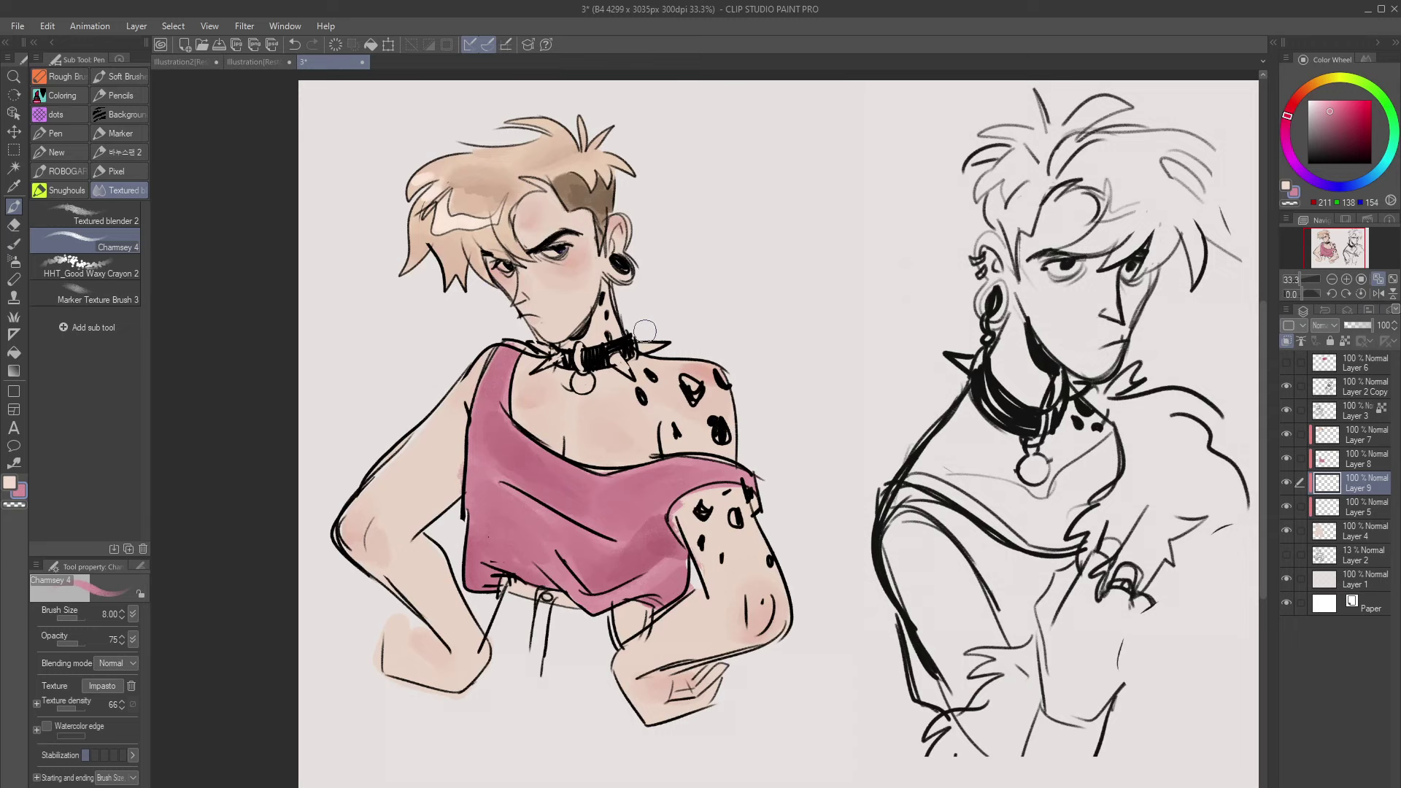
left_click(1357, 530)
left_click(88, 215)
left_click_drag(534, 602, 542, 651)
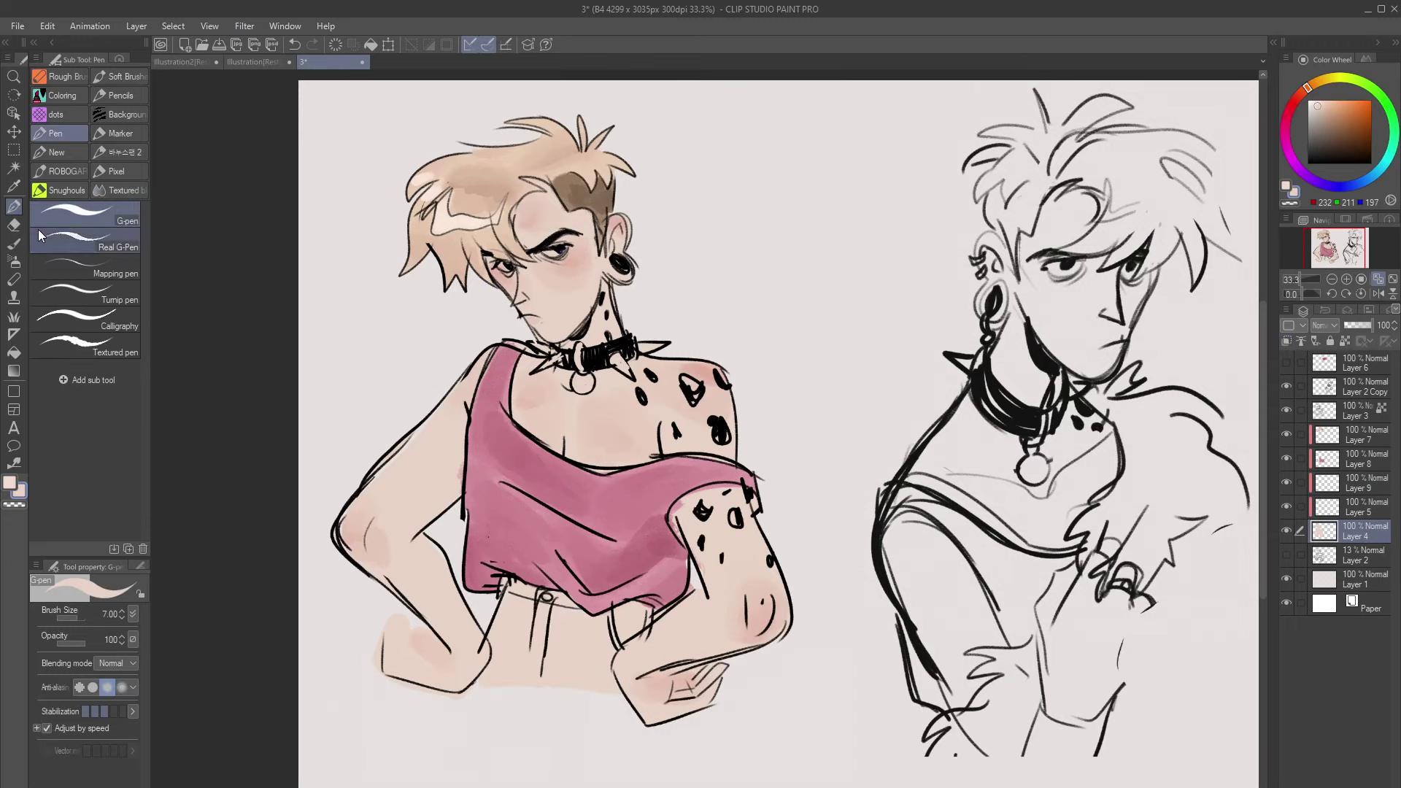
left_click(118, 189)
left_click(1324, 485)
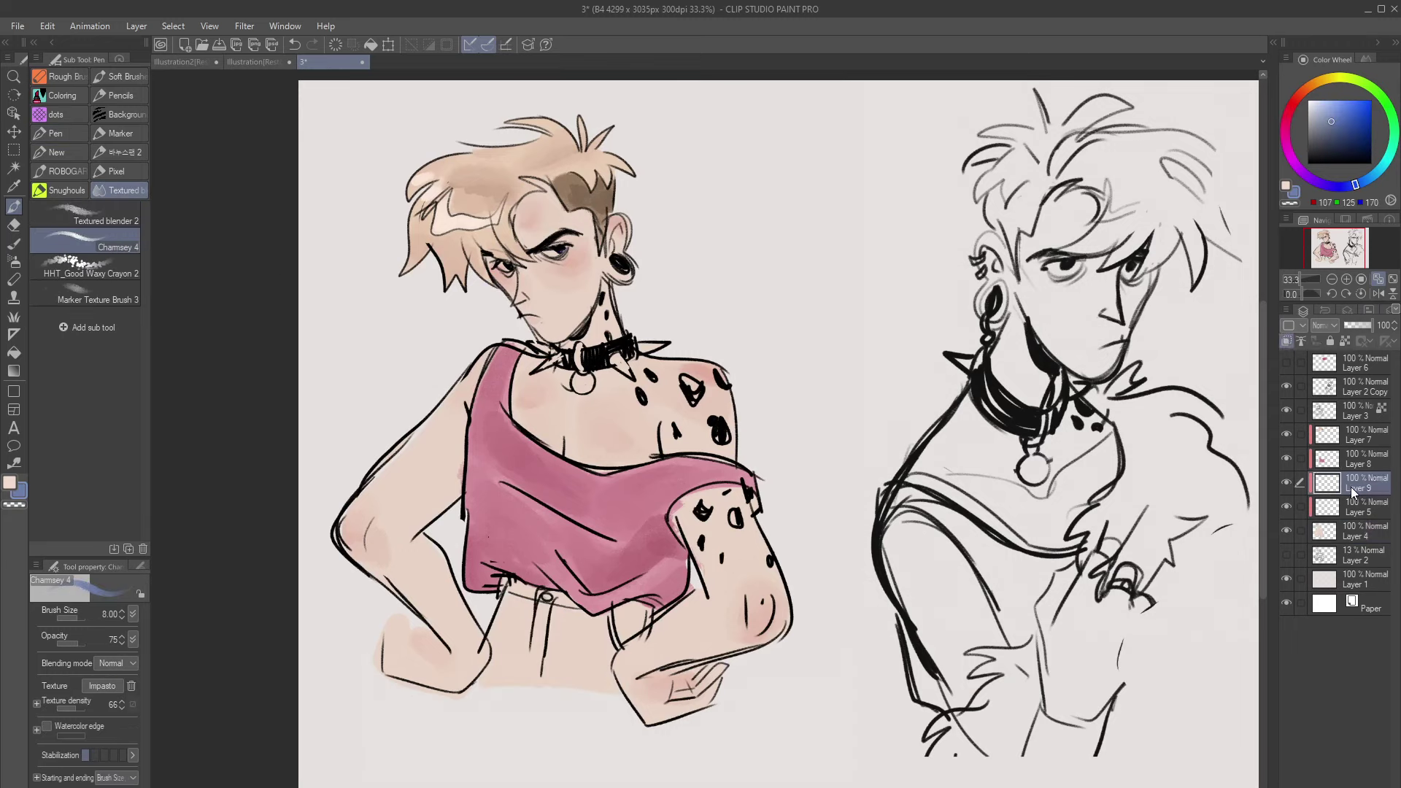
Try filling the trousers with a blue (RGB 107, 125, 170) and a greyer variation on Layer 9
mouse_move(518, 591)
left_mouse_down()
mouse_move(496, 657)
mouse_move(529, 683)
mouse_move(536, 642)
mouse_move(496, 643)
mouse_move(543, 640)
mouse_move(573, 667)
left_mouse_up()
left_click(1321, 121)
key("ctrl+z")
key("ctrl+z")
key("ctrl+z")
key("ctrl+z")
Paint the trousers flat grey-blue (RGB 111, 110, 129) with Charmsey 4 at size 8
left_click(1317, 132)
mouse_move(514, 591)
left_mouse_down()
mouse_move(486, 642)
mouse_move(584, 661)
mouse_move(642, 616)
mouse_move(503, 679)
left_mouse_up()
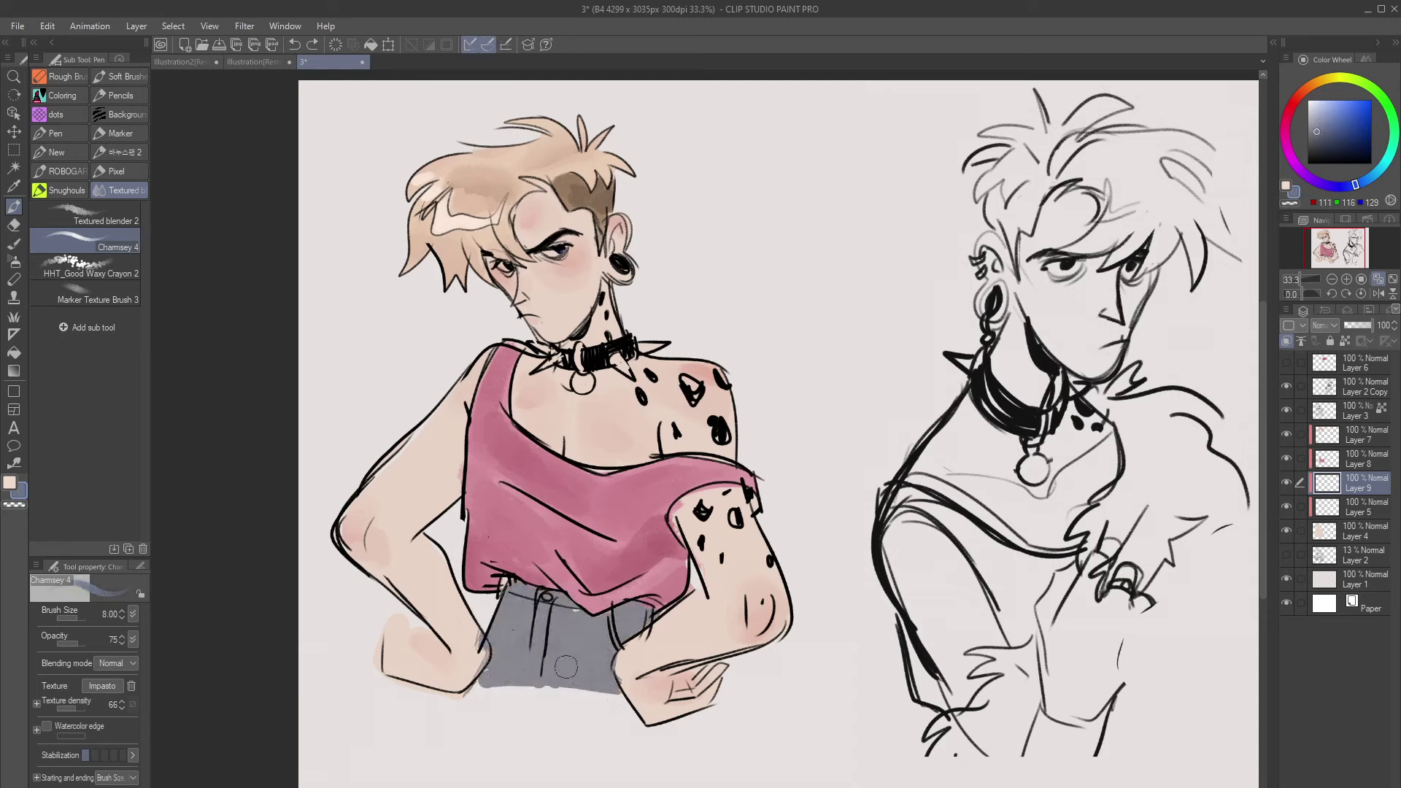
mouse_move(562, 664)
left_mouse_down()
mouse_move(594, 653)
mouse_move(474, 629)
mouse_move(516, 667)
mouse_move(540, 624)
mouse_move(535, 686)
mouse_move(519, 592)
mouse_move(638, 624)
left_mouse_up()
Shade the trousers with dark slate strokes (RGB 63, 67, 79) using Charmsey 4 and select the pink top's layer, Layer 8
left_click(1320, 143)
mouse_move(516, 628)
left_mouse_down()
mouse_move(555, 665)
mouse_move(518, 632)
mouse_move(541, 670)
mouse_move(528, 634)
mouse_move(582, 645)
left_mouse_up()
key("bracketleft")
key("bracketleft")
key("bracketleft")
key("ctrl+z")
key("bracketright")
key("bracketright")
key("bracketright")
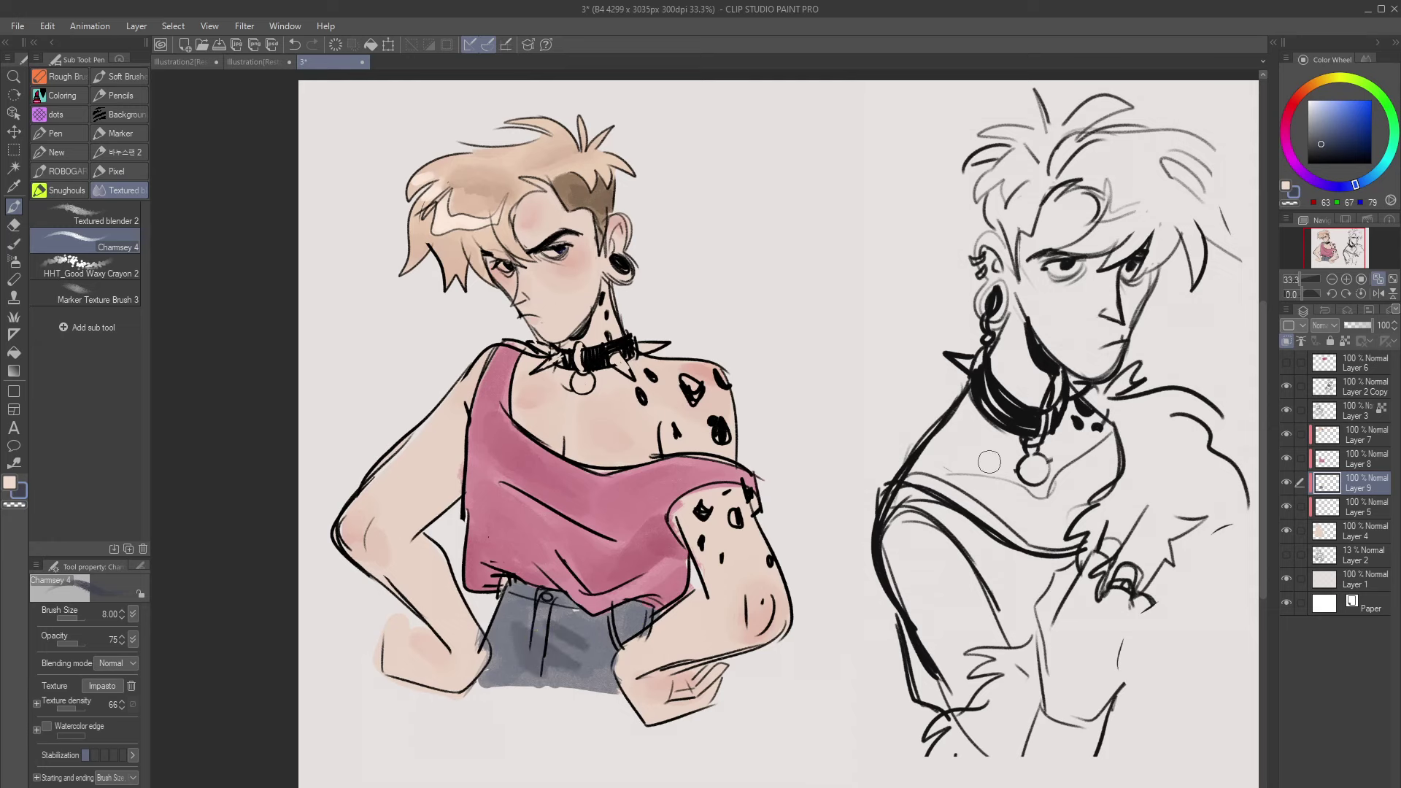
left_click(1327, 461)
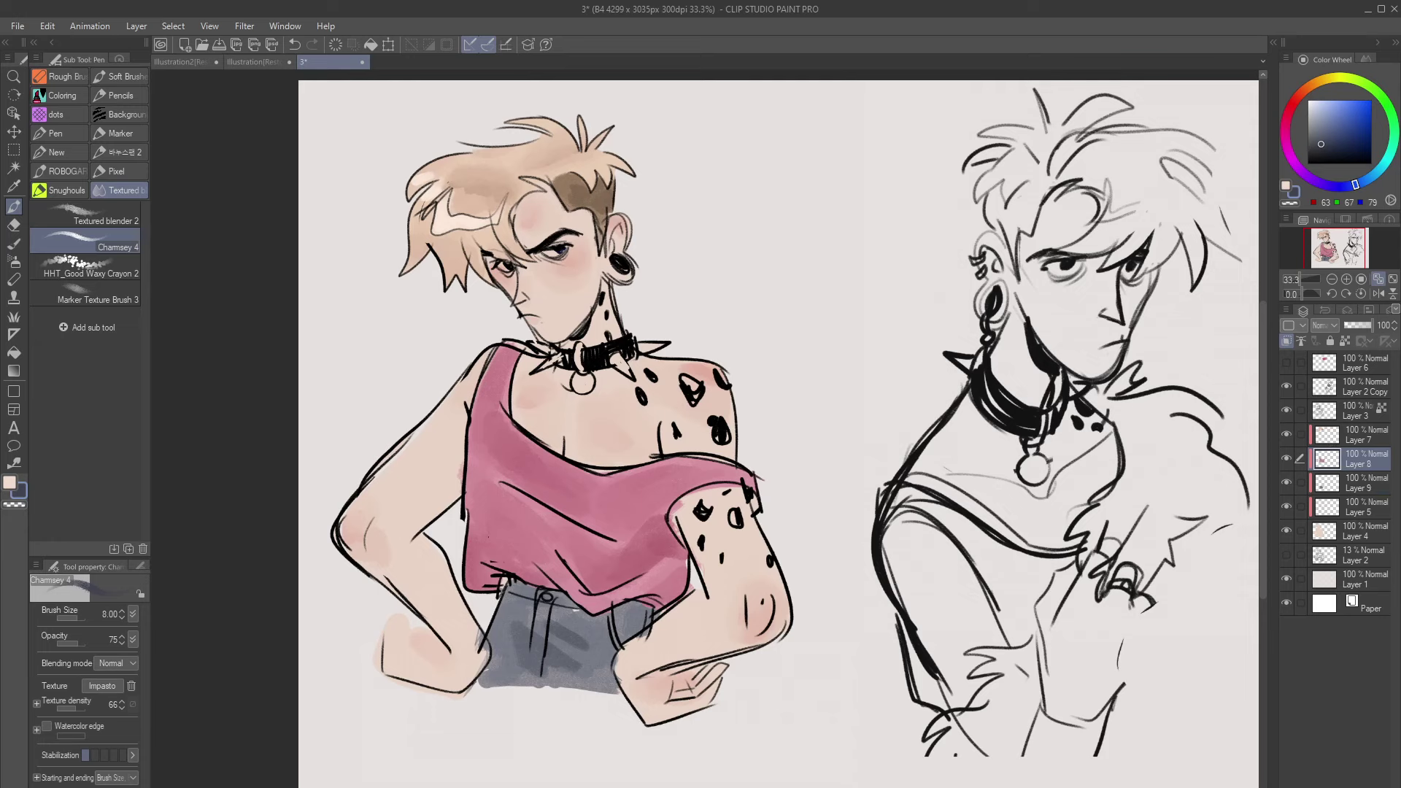
Create clipped Layer 10 above the pink top's layer and paint the eye whites off-white (RGB 237, 232, 223) with Charmsey 4 at size 2.5
key("ctrl+shift+n")
left_click_drag(1308, 147, 1311, 100)
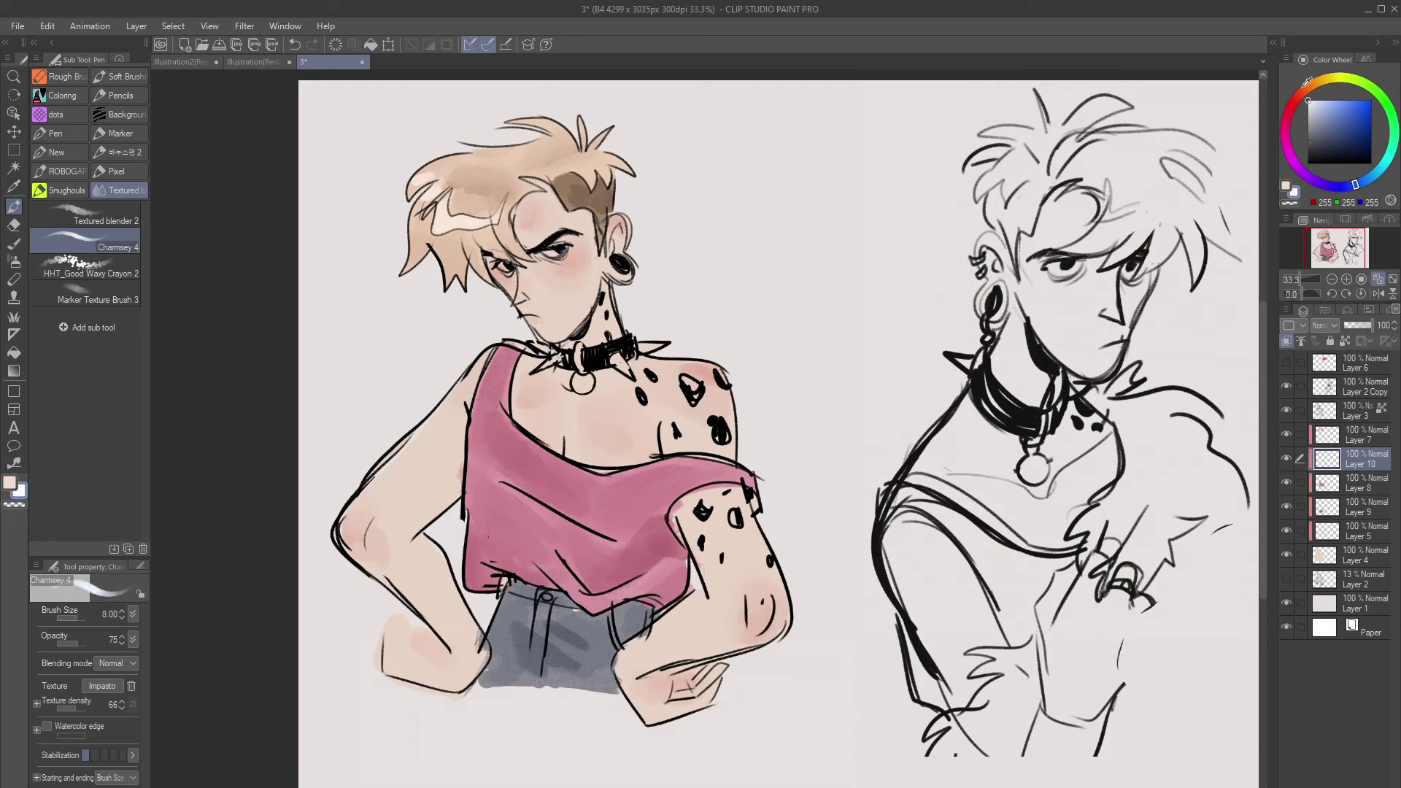
key("[")
key("[")
key("[")
key("[")
key("[")
key("[")
key("[")
left_click_drag(545, 251, 564, 254)
left_click(1317, 83)
left_click(1311, 105)
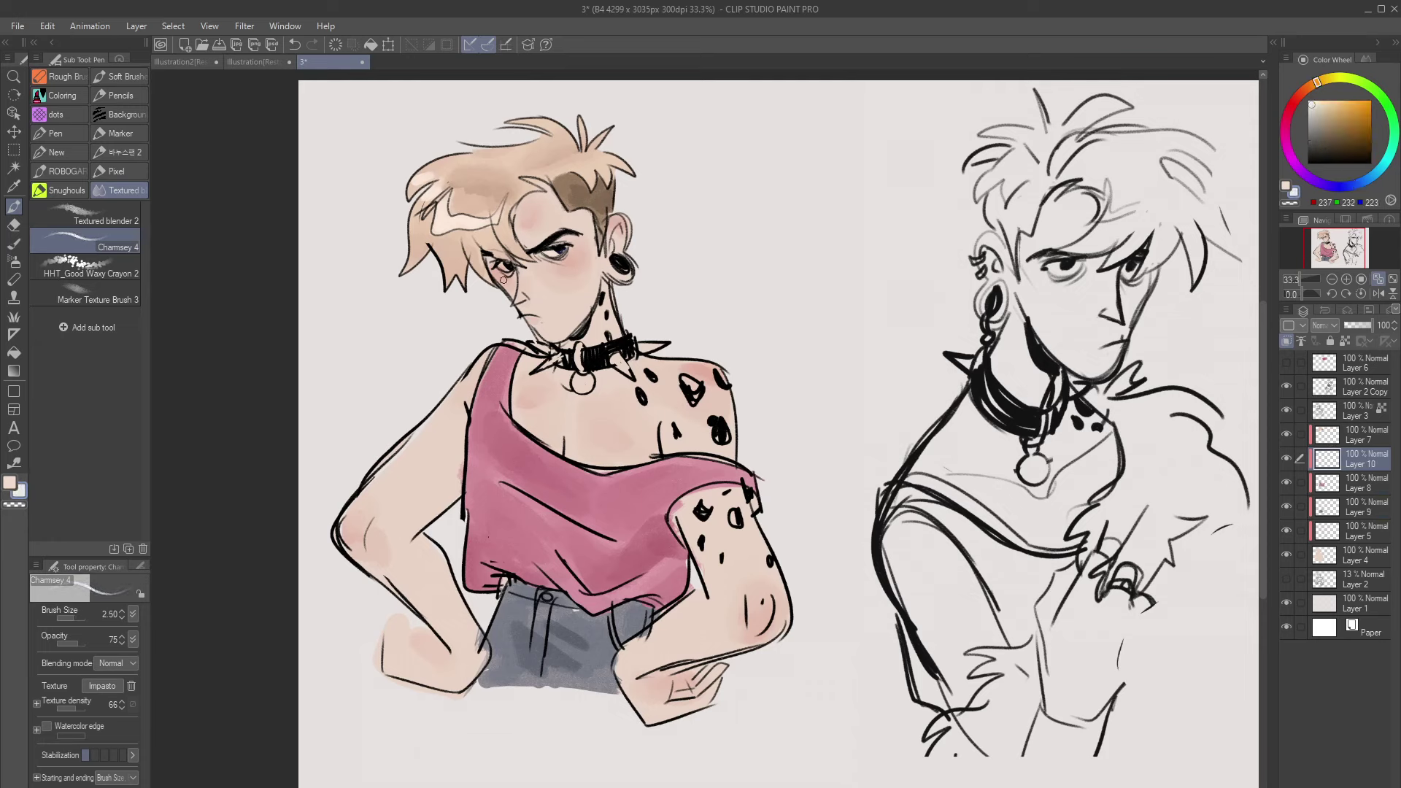
Paint the collar's spikes and ring gold on Layer 10, shading them with dark brown (RGB 106, 71, 19) at size 2.5
left_click(1357, 122)
left_click_drag(534, 344, 560, 357)
mouse_move(579, 348)
left_mouse_down()
mouse_move(582, 387)
mouse_move(626, 374)
left_mouse_up()
key("ctrl+z")
left_click_drag(634, 350, 661, 344)
left_click(576, 376, "alt")
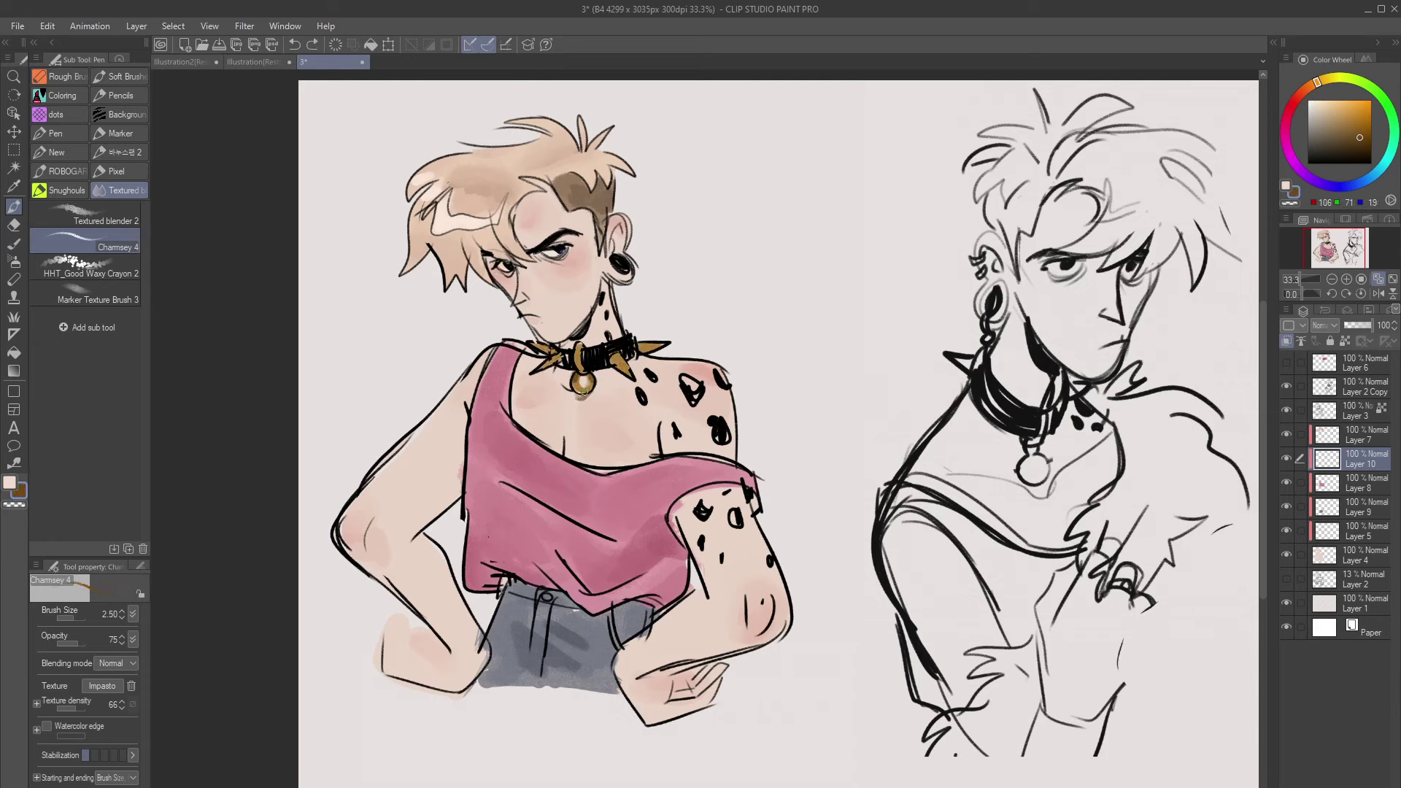
Add cream highlights (RGB 234, 212, 180) to the gold collar spikes and ring, reducing Charmsey 4 to size 1.5 and 0.8
left_click(1322, 105)
key("[")
key("[")
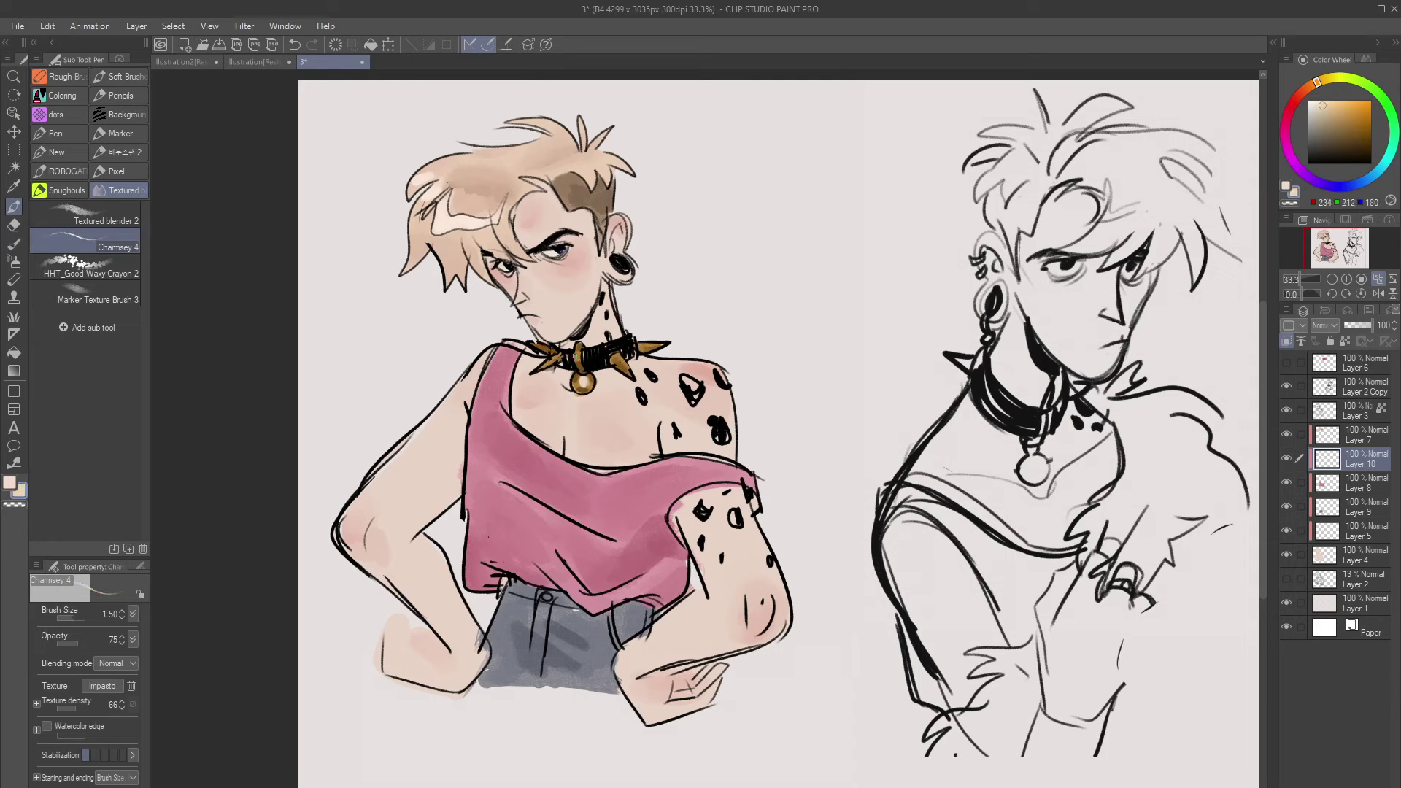
key("bracketleft")
key("bracketleft")
Paint muted purple shadows (RGB 134, 117, 138) under both eyes with Charmsey 4 at size 3
left_click(1290, 107)
left_click(1336, 126)
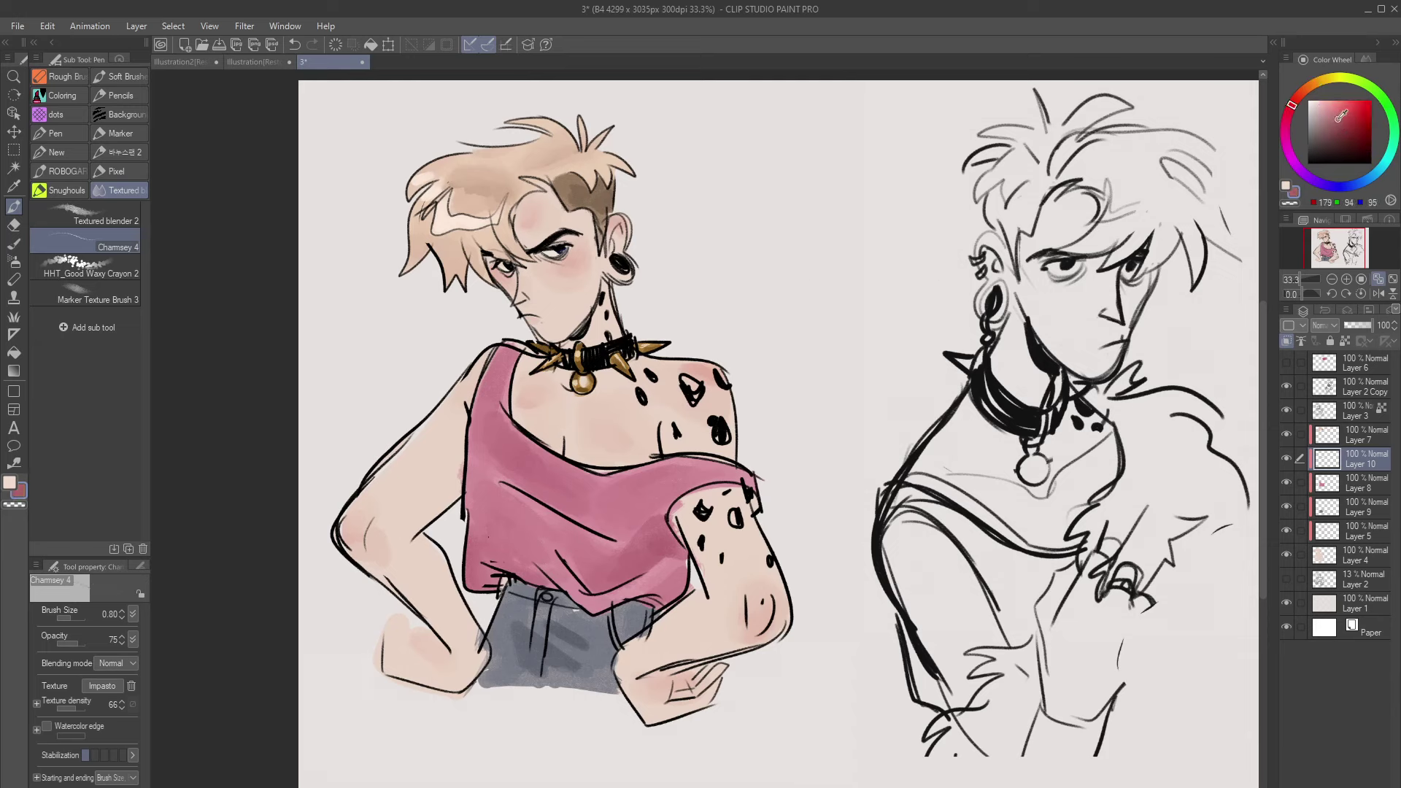
left_click_drag(1288, 106, 1298, 168)
left_click(1326, 127)
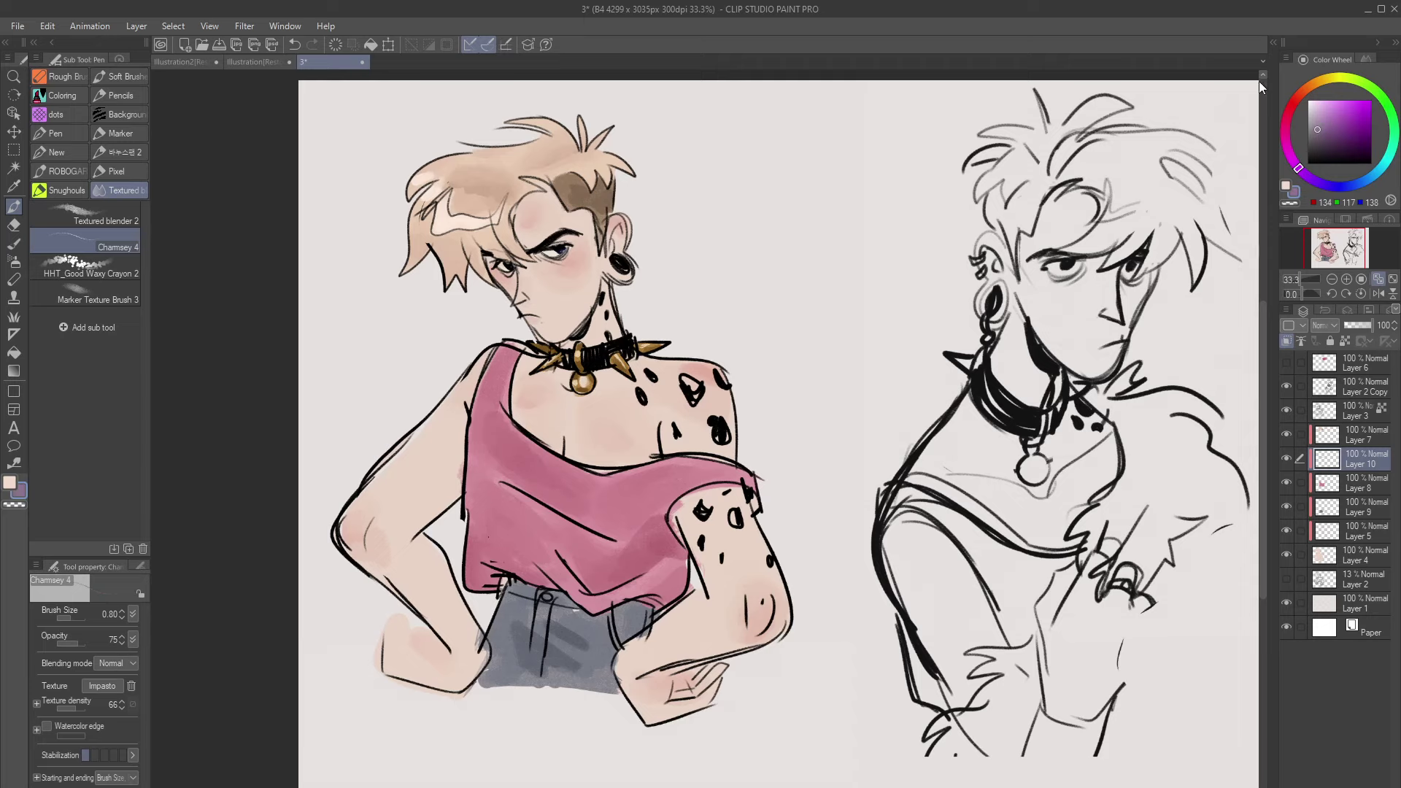
key("bracketright")
key("bracketright")
key("bracketright")
left_click(1347, 279)
left_click(1346, 280)
left_click_drag(1326, 252, 1326, 240)
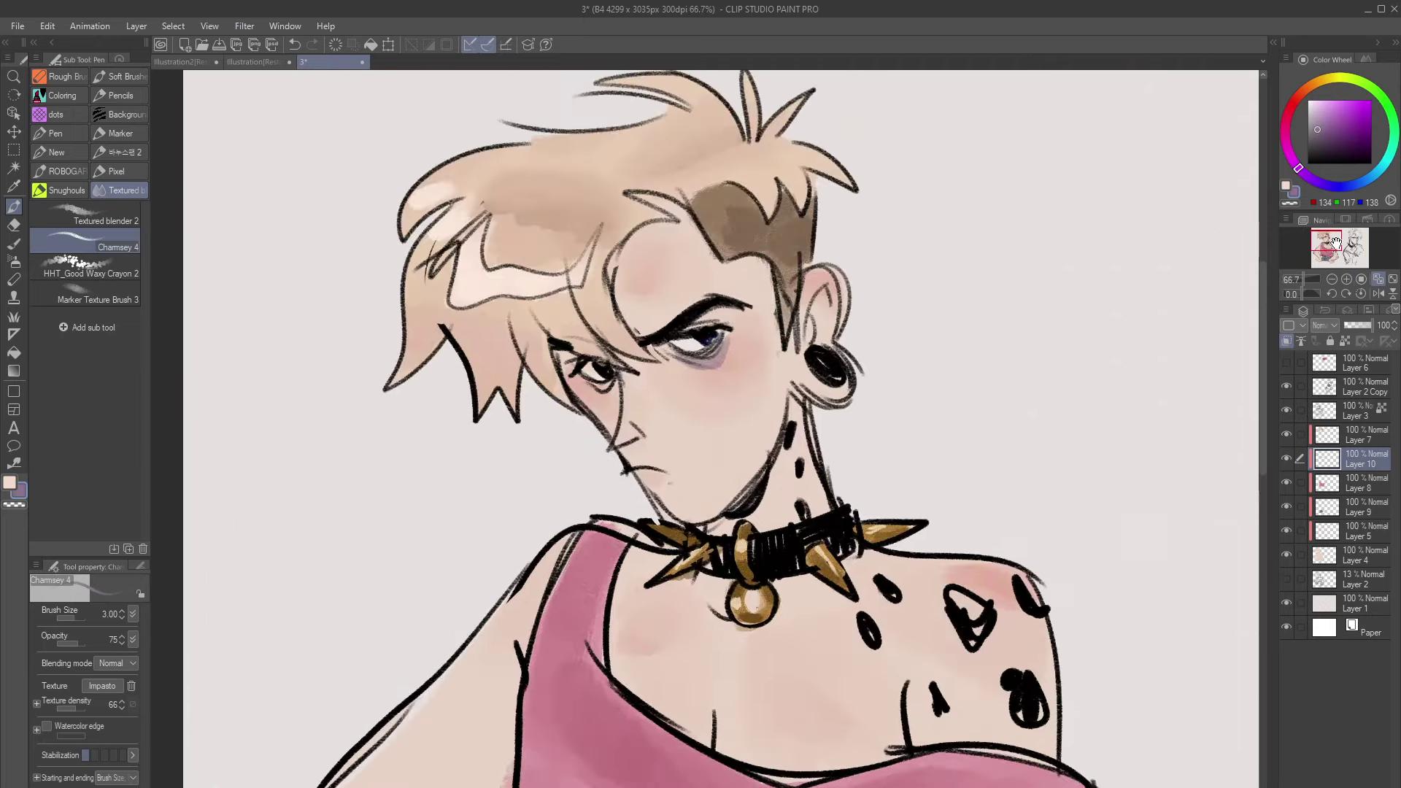
key("ctrl+z")
mouse_move(680, 352)
left_mouse_down()
mouse_move(715, 364)
mouse_move(674, 349)
mouse_move(719, 345)
mouse_move(707, 357)
mouse_move(723, 333)
mouse_move(706, 366)
mouse_move(672, 348)
mouse_move(724, 362)
mouse_move(710, 333)
left_mouse_up()
left_click_drag(589, 390, 614, 385)
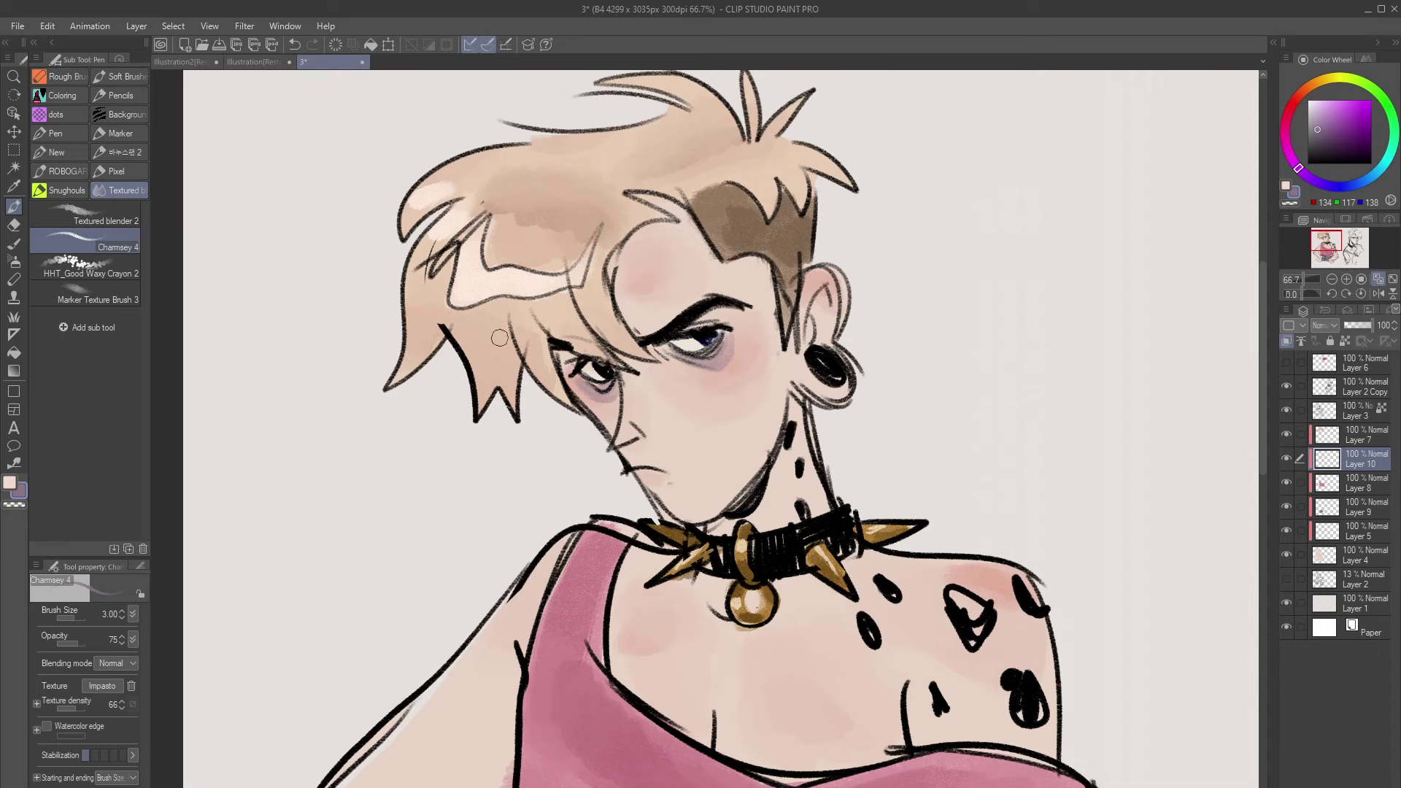
Soften the purple shadows under both eyes with Textured blender 2, using a smaller size for the far eye
left_click(102, 214)
left_click_drag(715, 362, 731, 366)
key("bracketleft")
key("bracketleft")
key("bracketleft")
key("bracketleft")
left_click_drag(576, 381, 615, 396)
Deepen the under-eye shadows with darker purple (RGB 98, 79, 103) using Charmsey 4 at size 1.7
left_click(102, 239)
left_click(1322, 138)
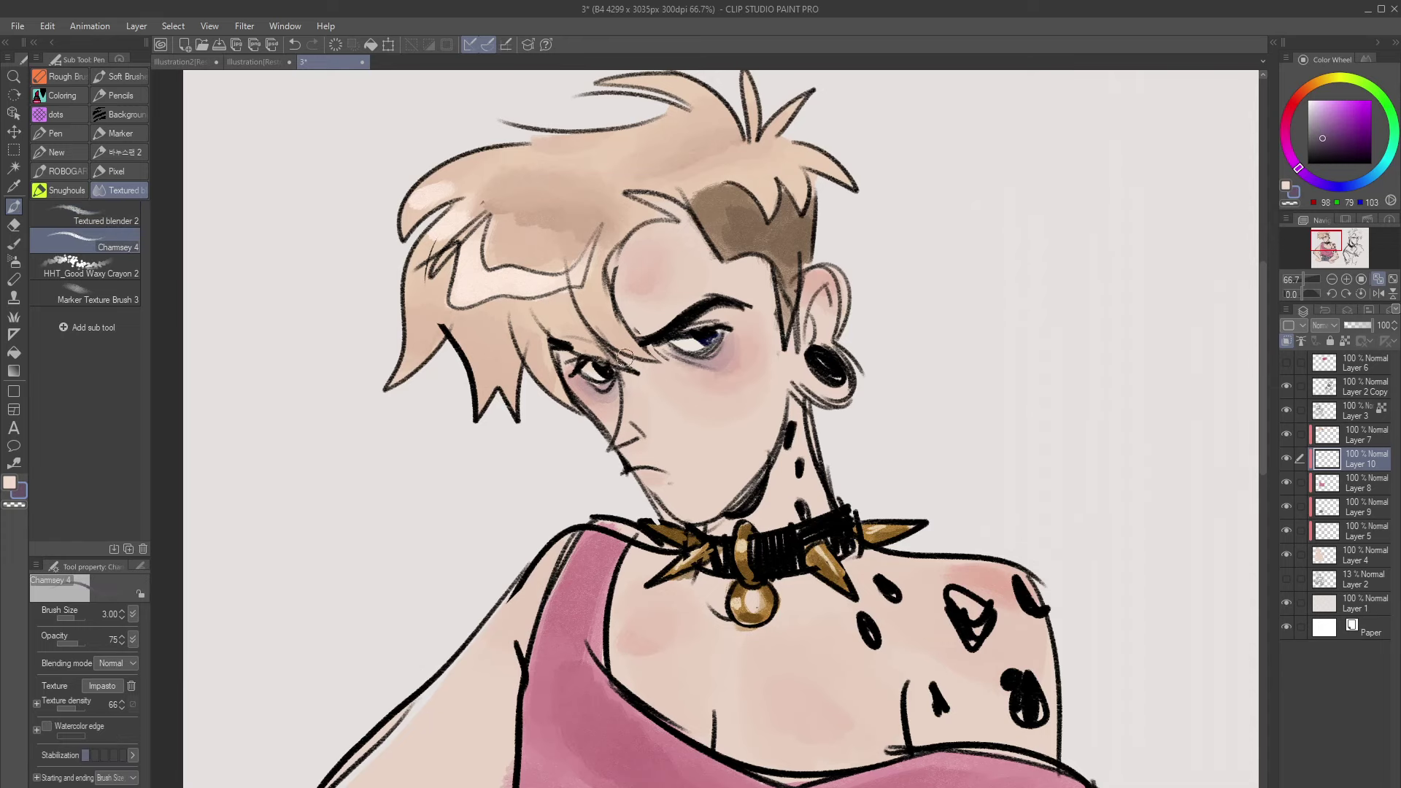
key("bracketleft")
key("bracketleft")
key("bracketleft")
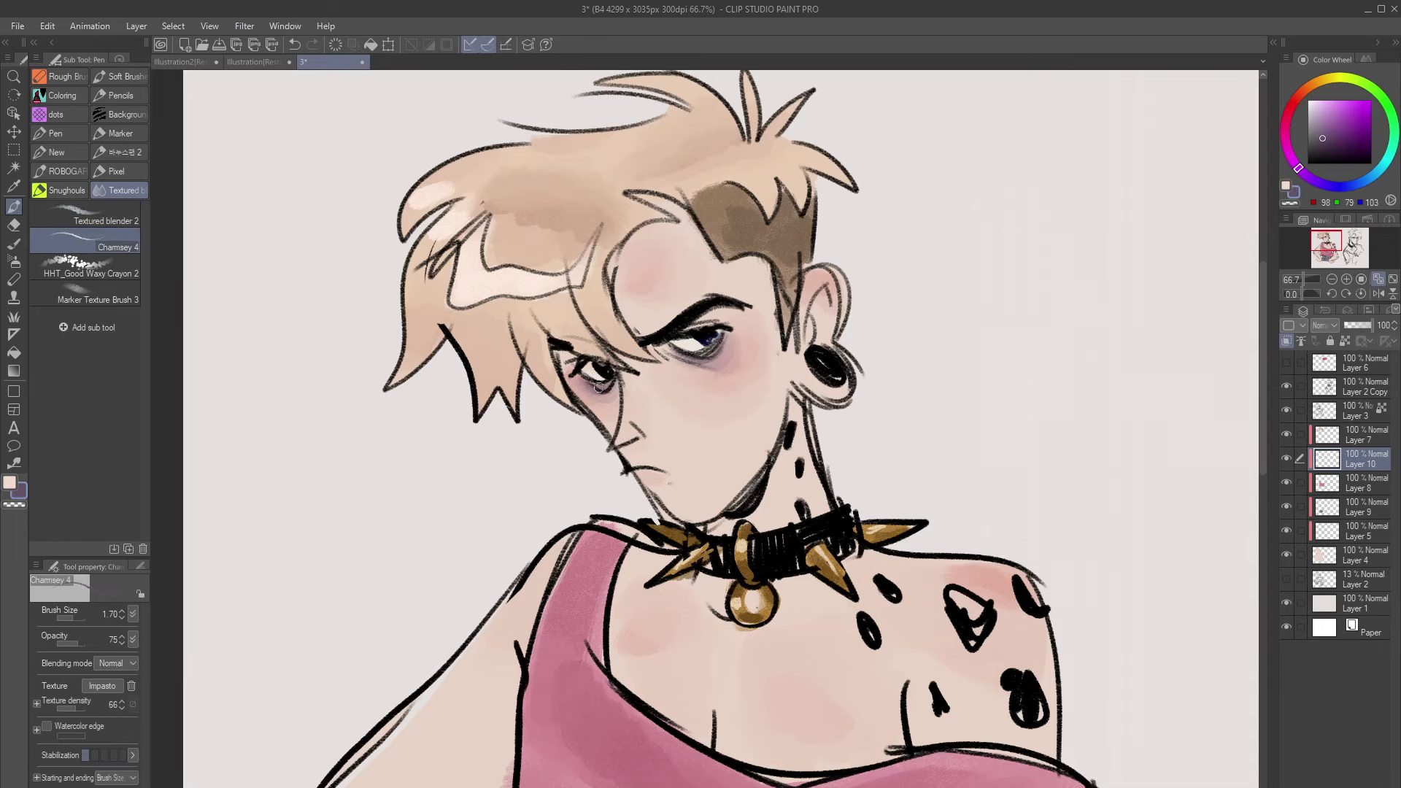
Colour the trouser button with sampled gold (RGB 131, 92, 36) and add Layer 11 above the line art, Layer 3
scroll(598, 387, "down", 2)
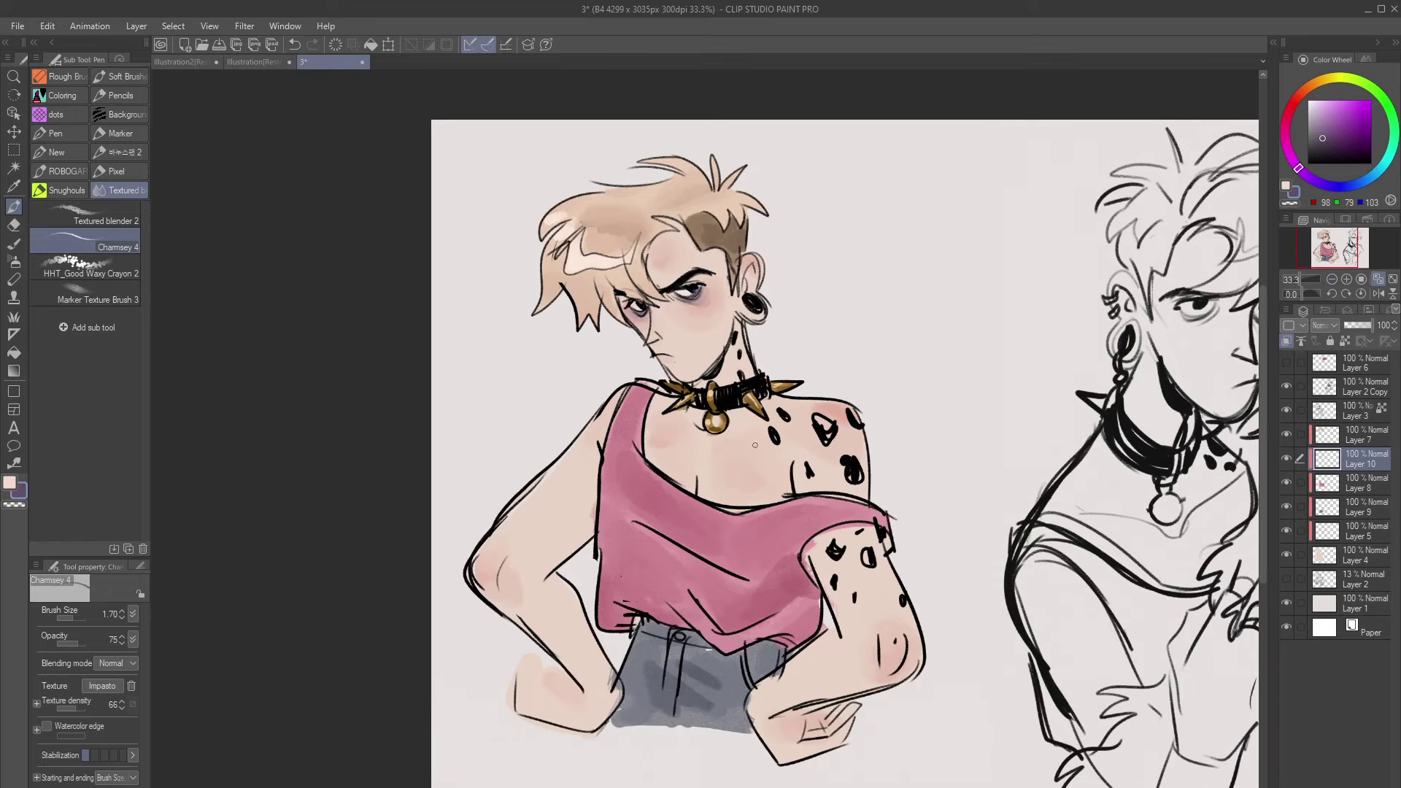
left_click(751, 413, "alt")
left_click(1357, 388)
left_click(1354, 410)
key("ctrl+shift+n")
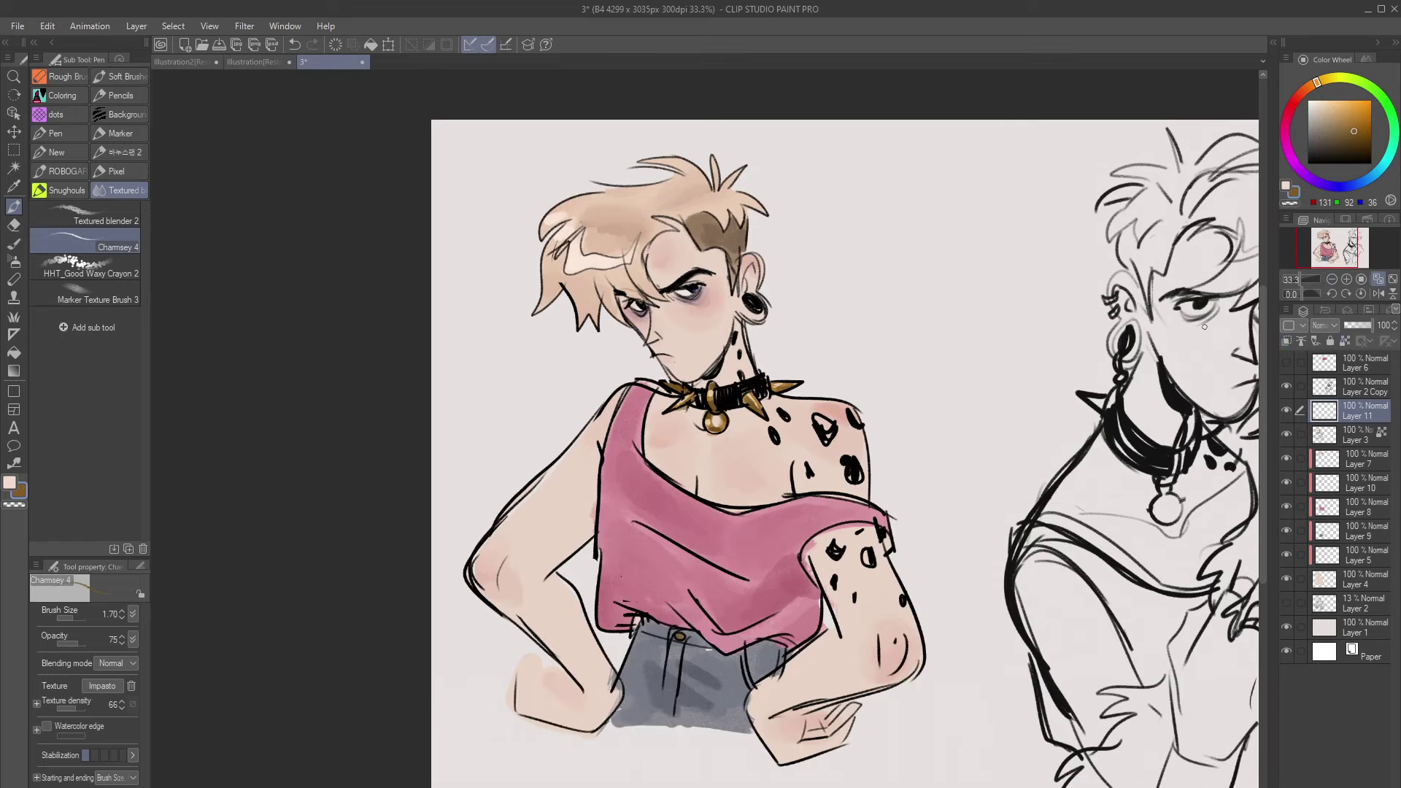
Draw small gold earrings along the ear on Layer 11 with Charmsey 4 at size 0.8, and reselect Layer 10
key("bracketleft")
left_click(749, 272, "alt")
key("bracketleft")
left_click(1364, 511)
left_click(1363, 492)
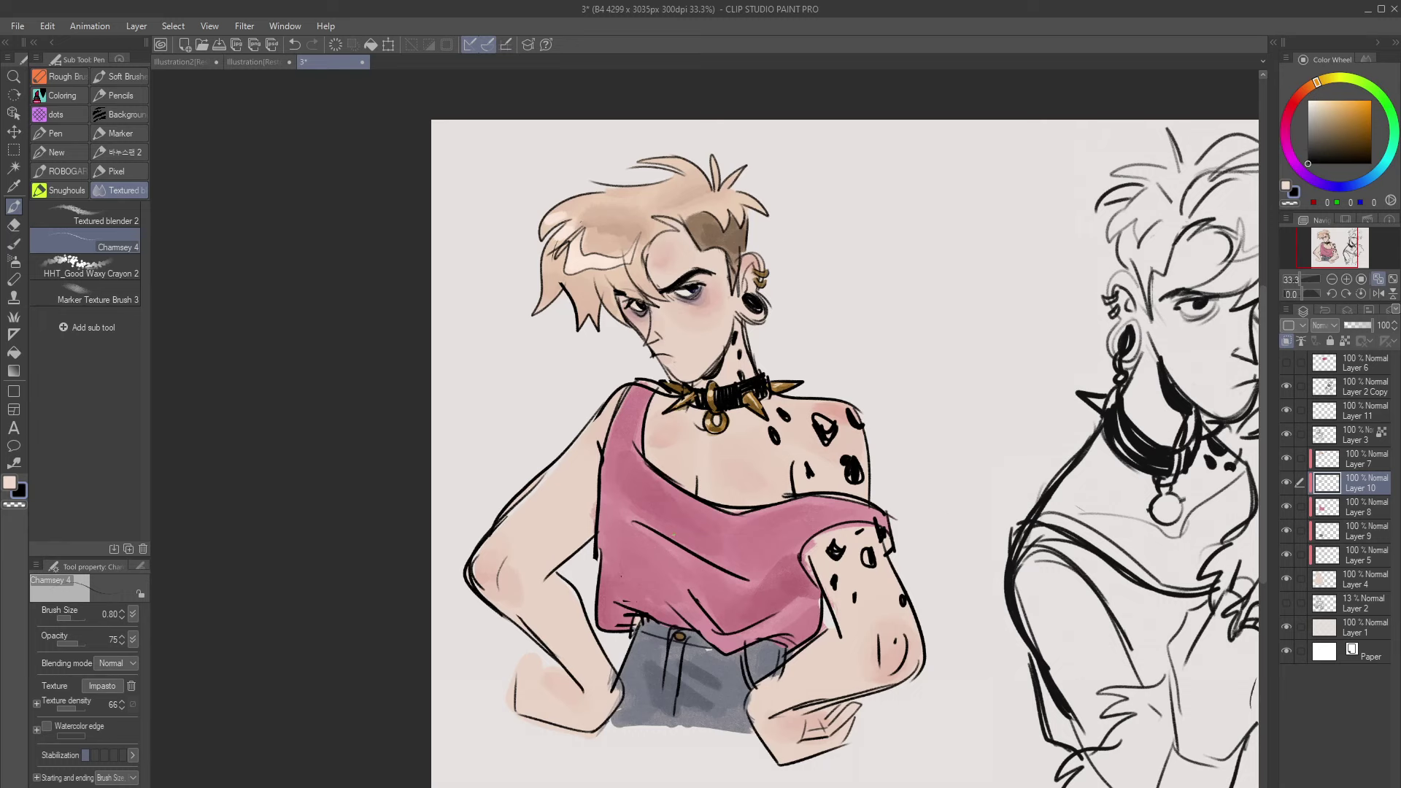
Sample pink from the top (RGB 204, 130, 146) and paint pink streaks into the hair on Layer 7 with Charmsey 4
key("bracketright")
key("bracketright")
key("bracketright")
key("bracketright")
left_click(734, 535, "alt")
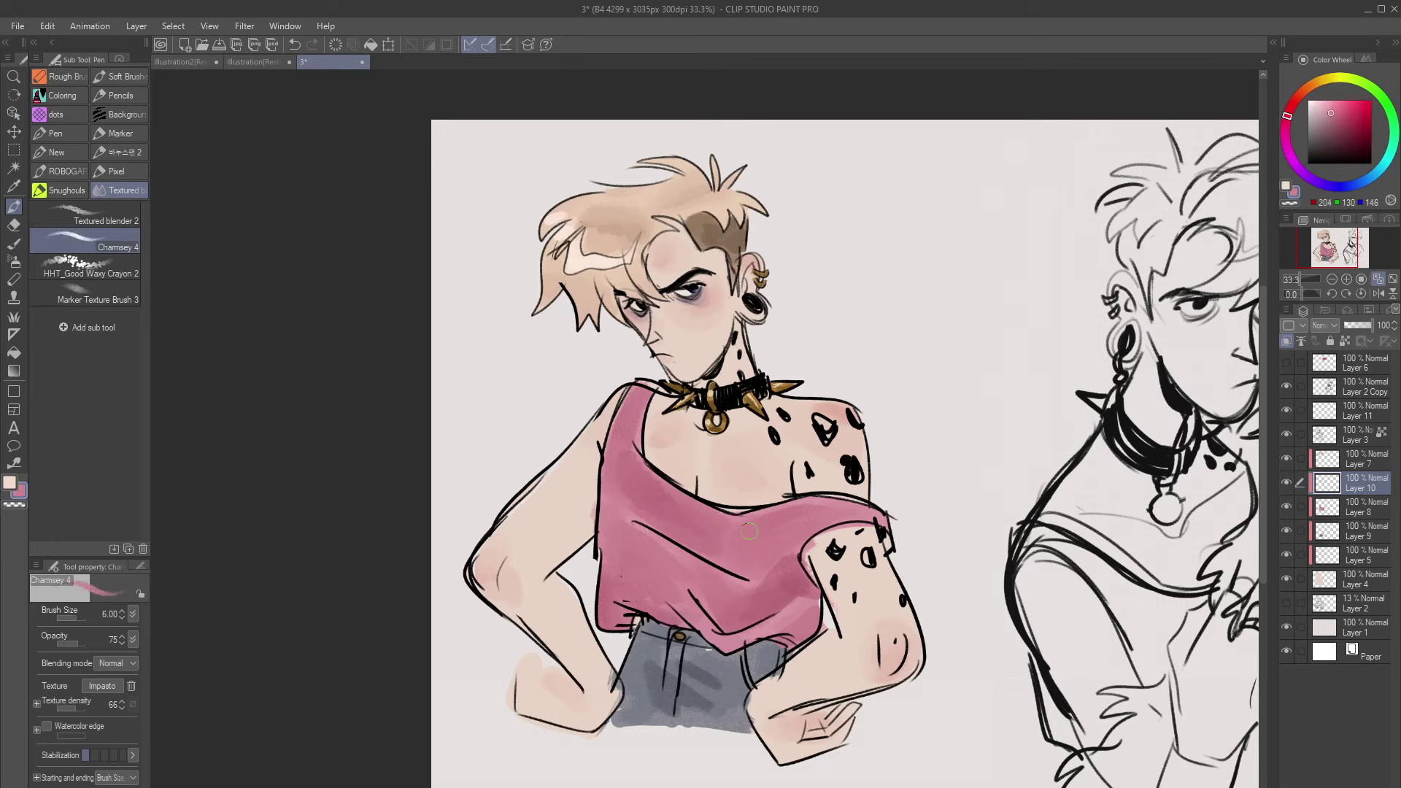
key("bracketleft")
left_click(1360, 459)
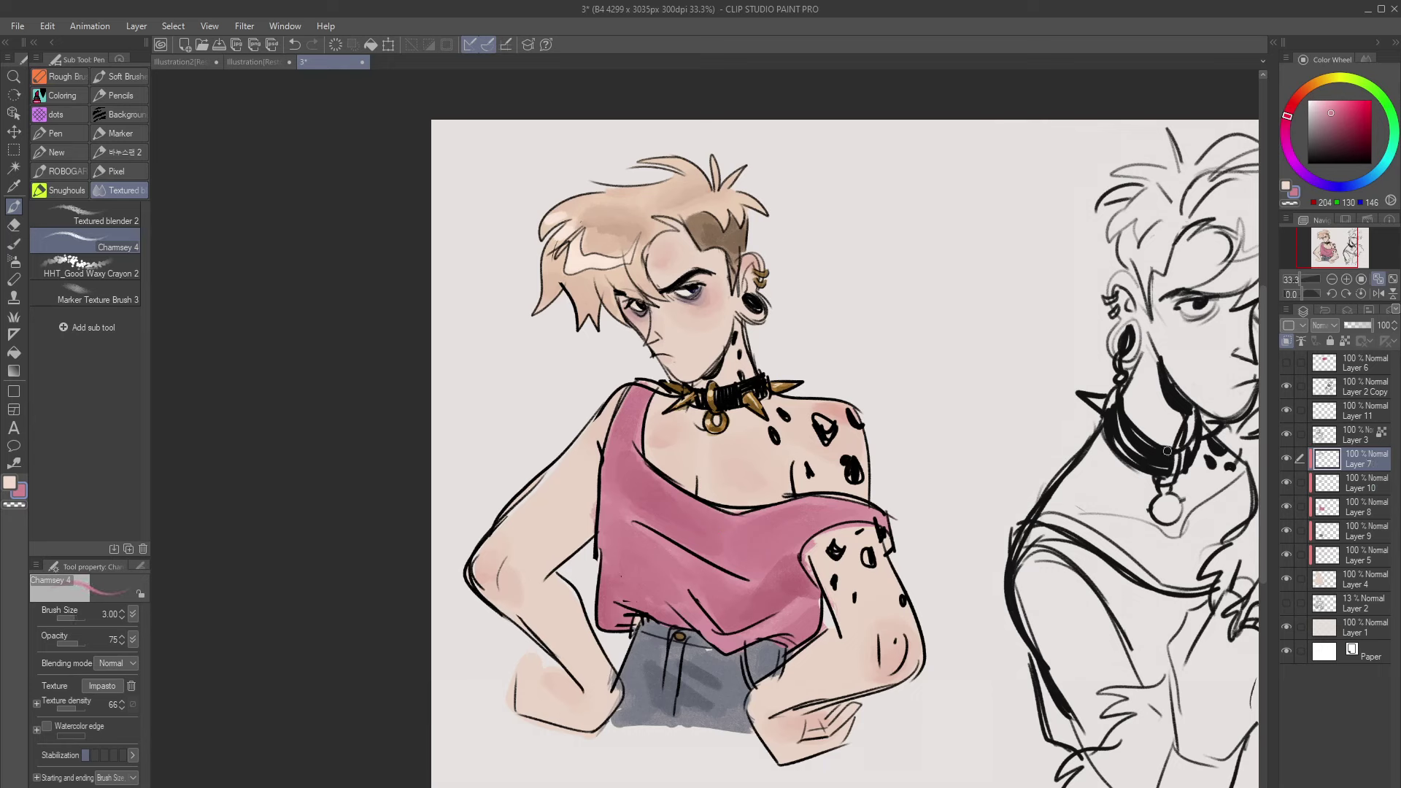
left_click_drag(575, 224, 559, 240)
key("ctrl+z")
key("ctrl+z")
key("ctrl+z")
key("ctrl+z")
key("bracketright")
key("bracketright")
key("bracketright")
key("bracketright")
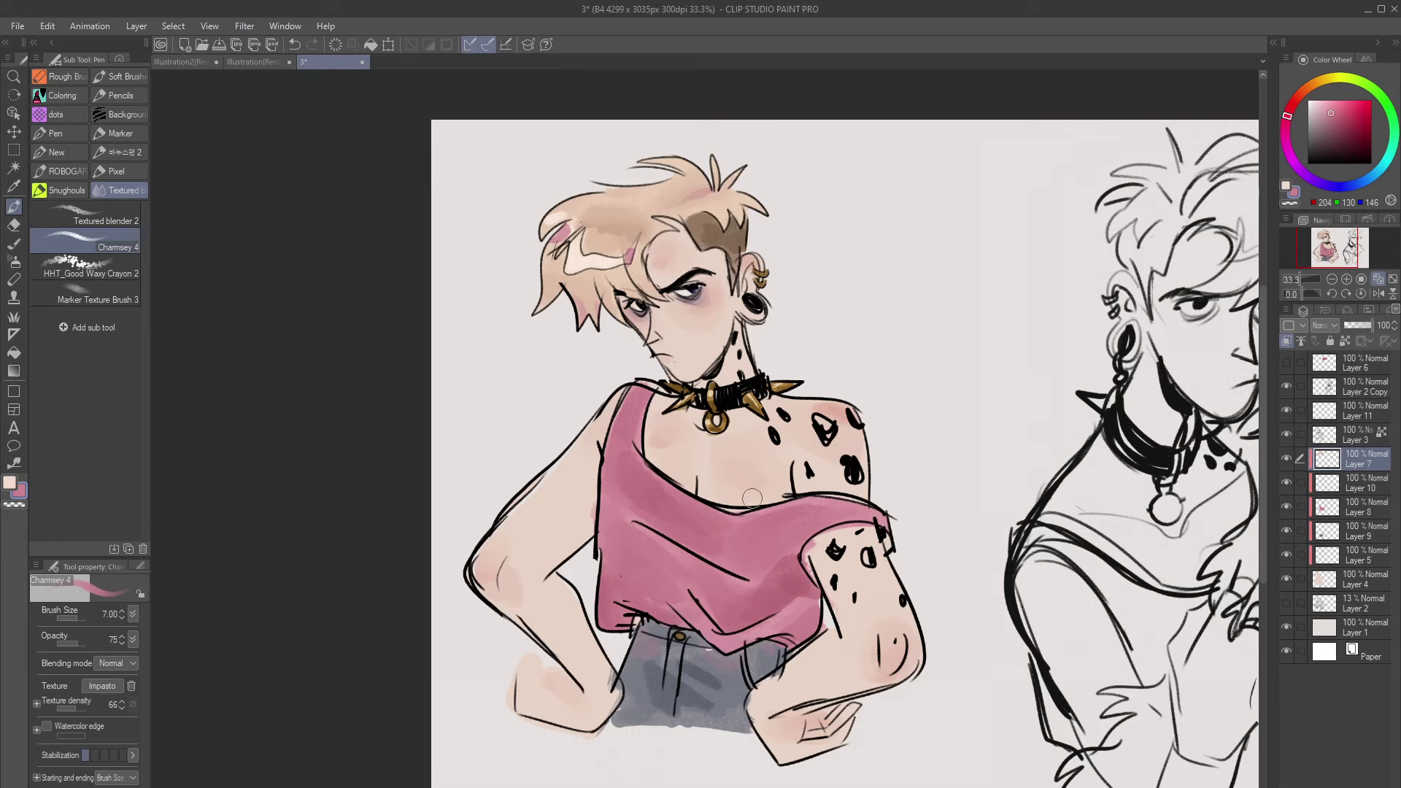
Add darker pink strokes (RGB 185, 106, 123) to the hair streaks with Charmsey 4 at size 3
left_click(789, 574, "alt")
key("bracketleft")
key("bracketleft")
key("bracketleft")
key("bracketleft")
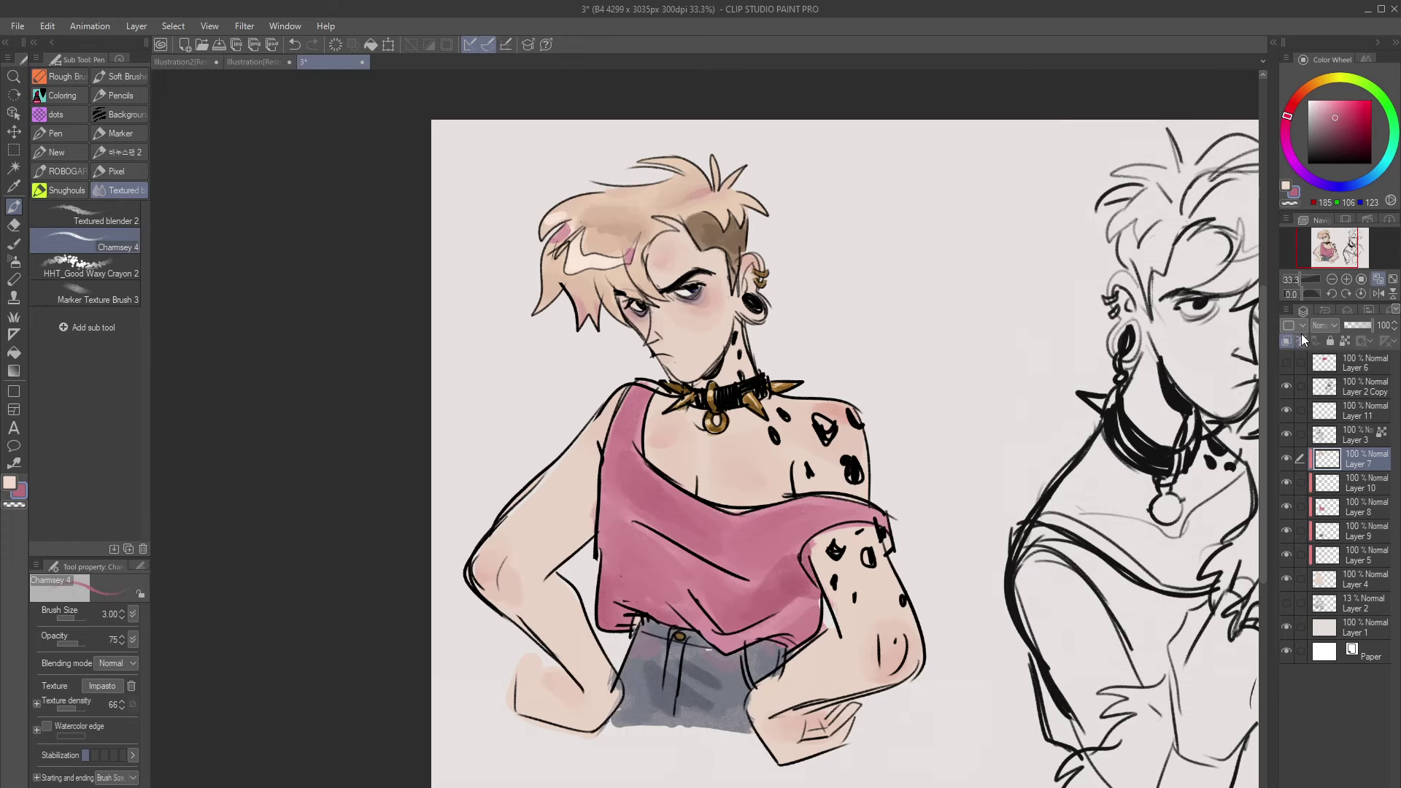
Mirror the view, clean up the line art on Layer 3 and the trousers on Layer 9 with the Hard eraser at size 6, and select Layer 8
left_click(1378, 293)
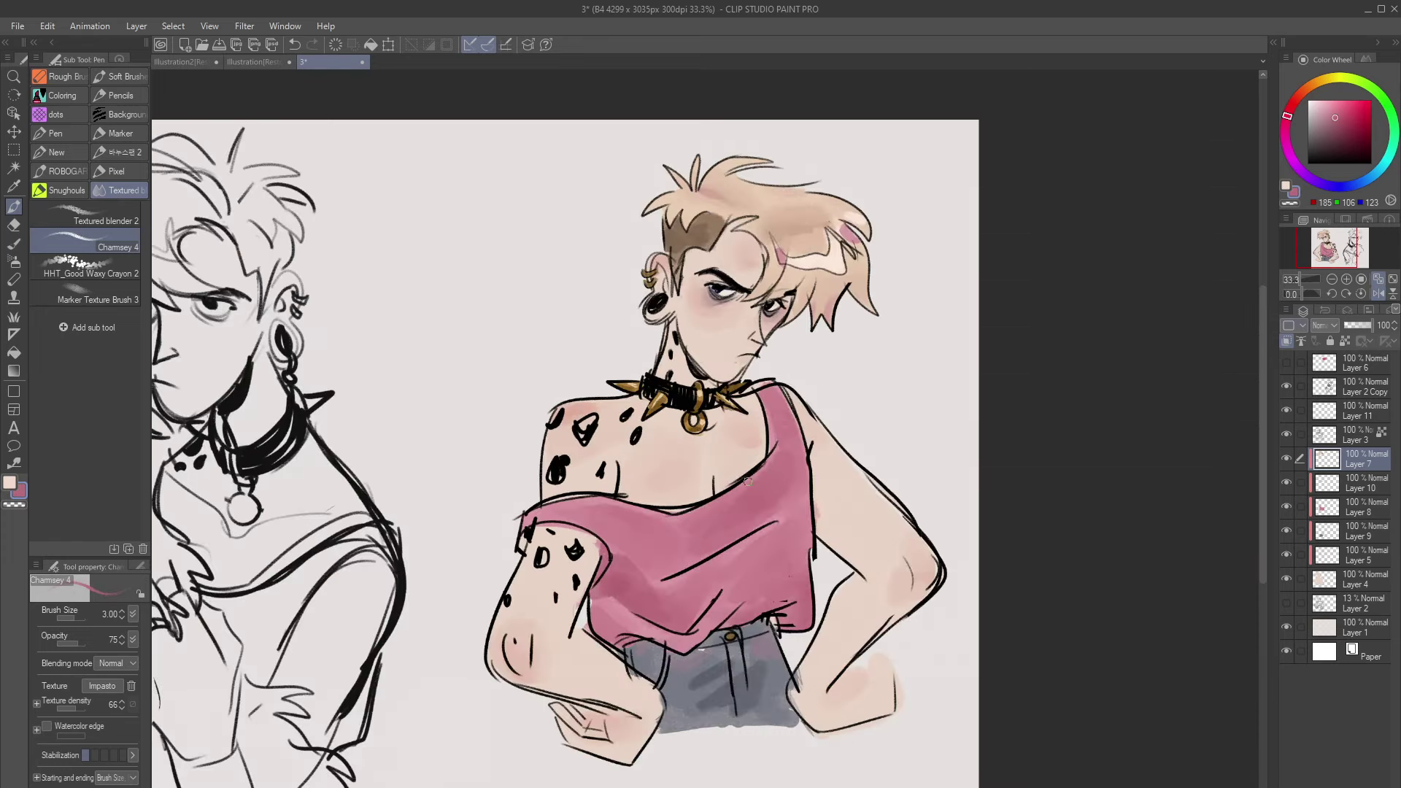
left_click(1355, 436)
key("e")
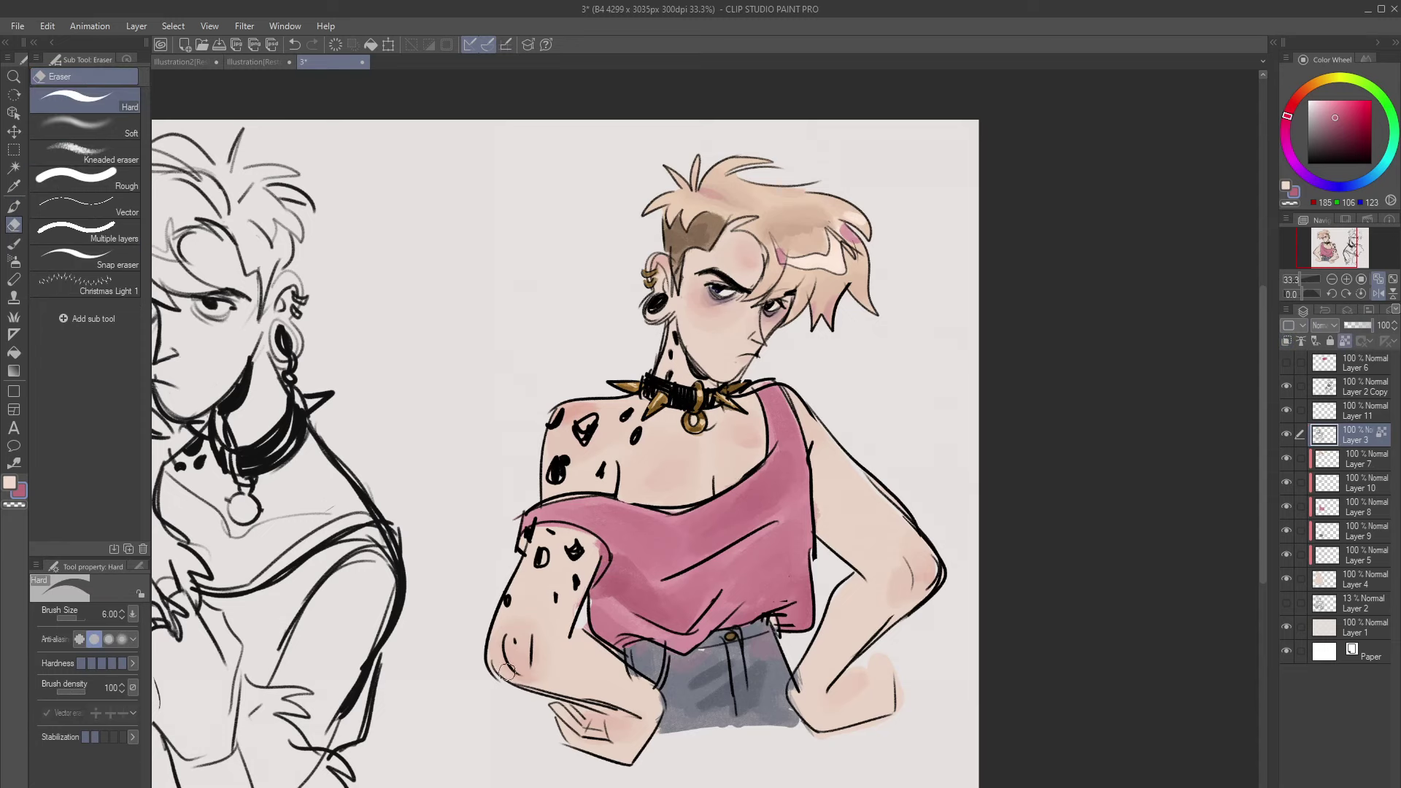
left_click(1349, 531)
left_click_drag(800, 678, 797, 712)
left_click(1325, 442)
left_click_drag(621, 663, 648, 730)
left_click(1349, 531)
left_click(530, 640, "ctrl+shift")
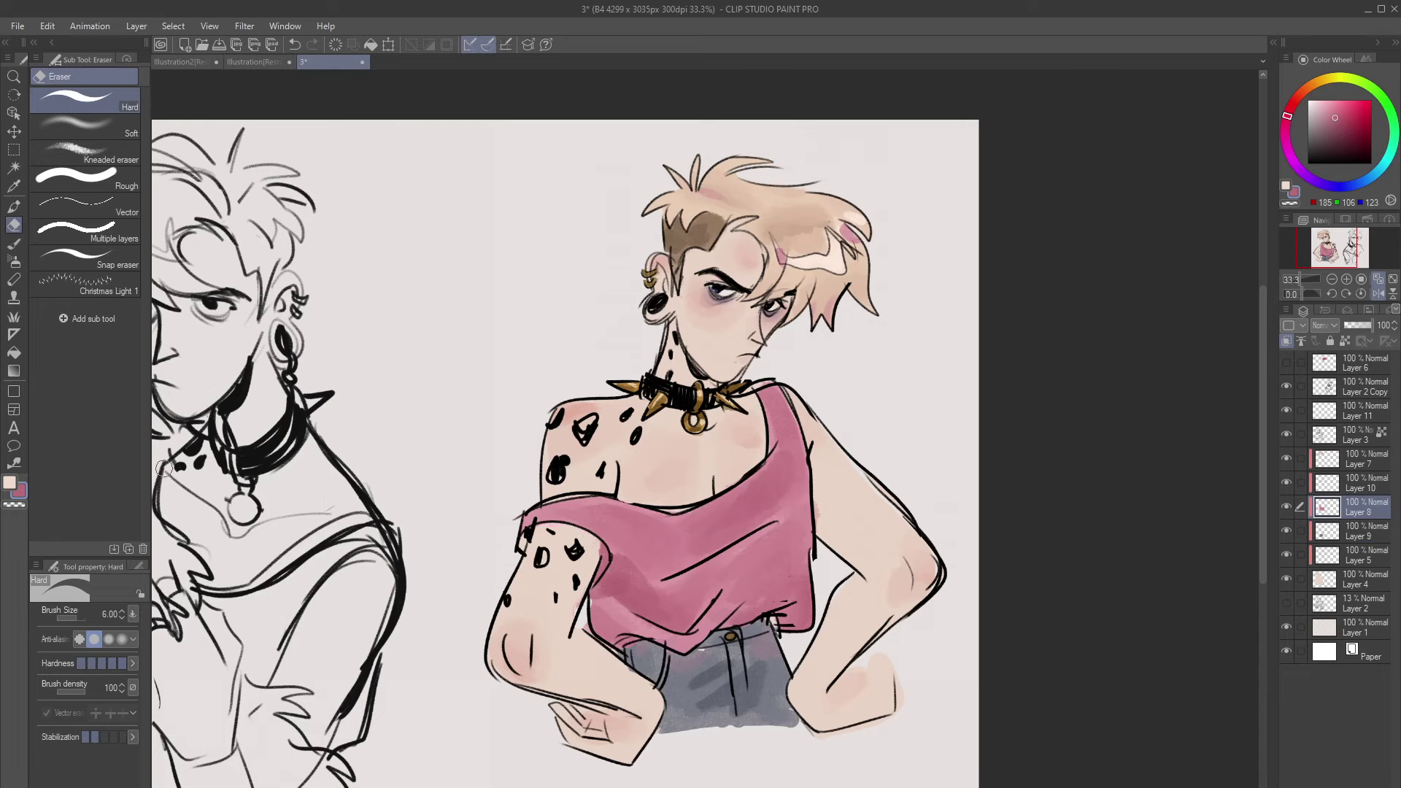
Recolour the top's crease lines on transparency-locked Layer 3 with maroons (RGB 73, 28, 36 and 111, 56, 76) using Charmsey 4 at size 6
key("p")
left_click(609, 522, "alt")
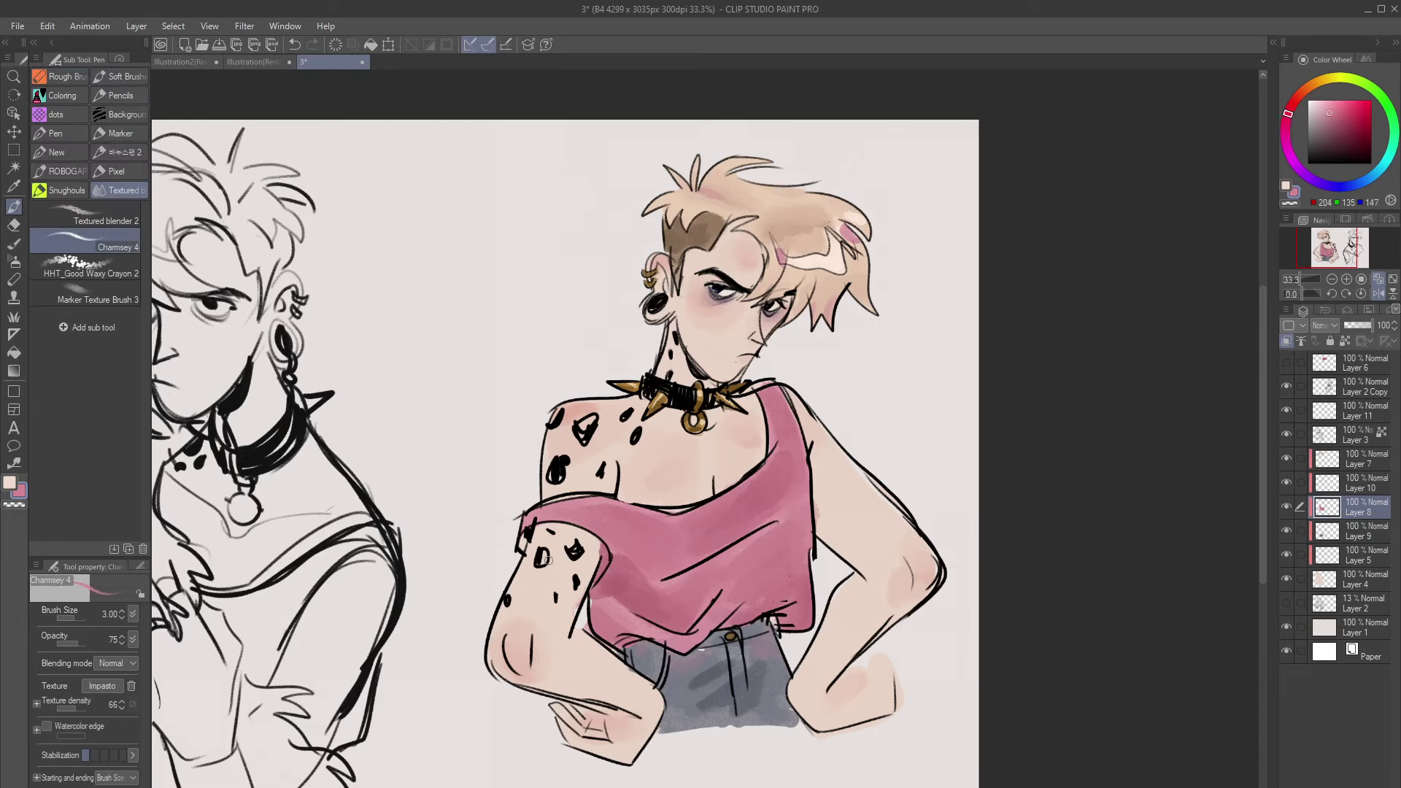
left_click(1341, 136)
left_click(1347, 145)
left_click(1358, 436)
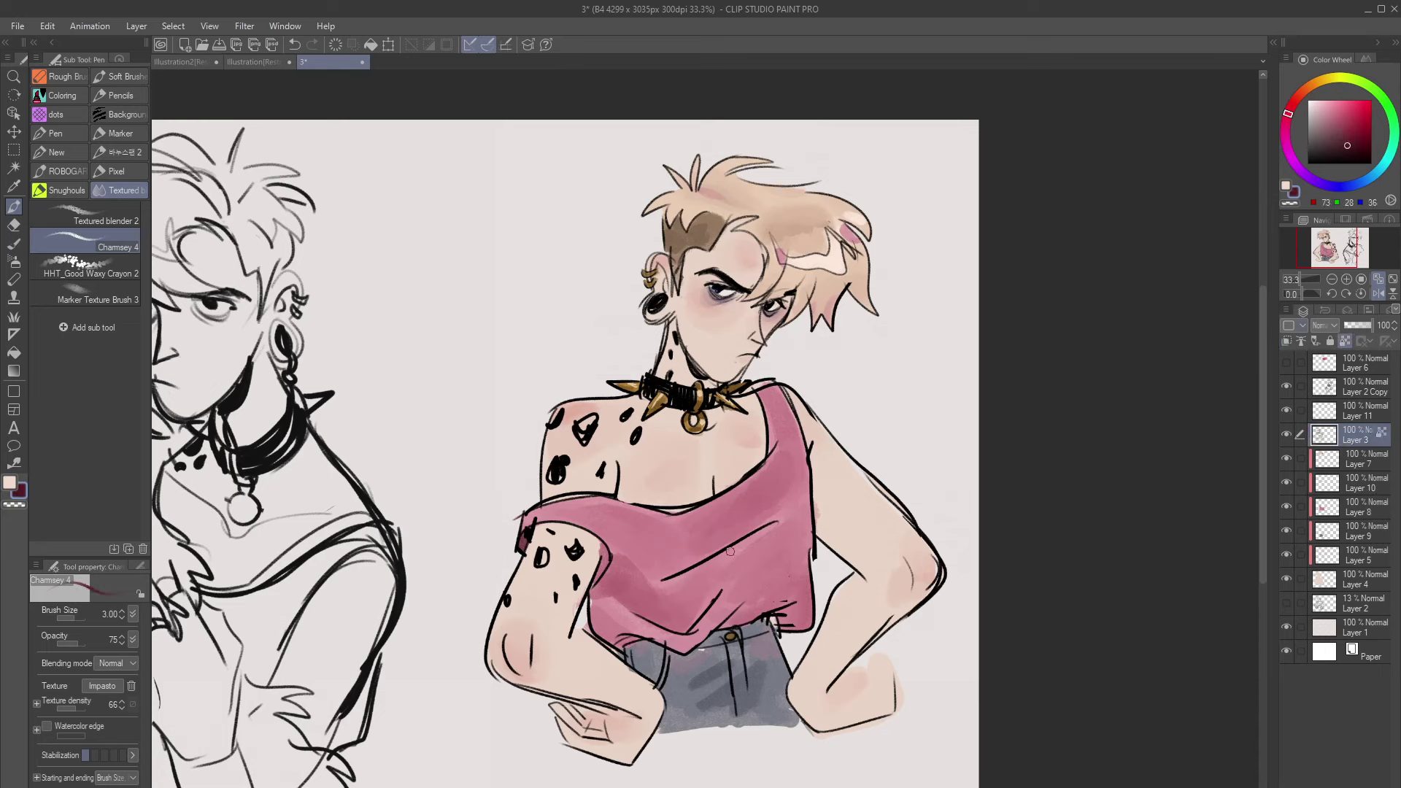
key("bracketright")
key("bracketright")
key("bracketright")
key("bracketright")
key("bracketright")
mouse_move(662, 581)
left_mouse_down()
mouse_move(776, 523)
mouse_move(634, 612)
mouse_move(604, 538)
left_mouse_up()
left_click(1348, 136)
left_click(1338, 136)
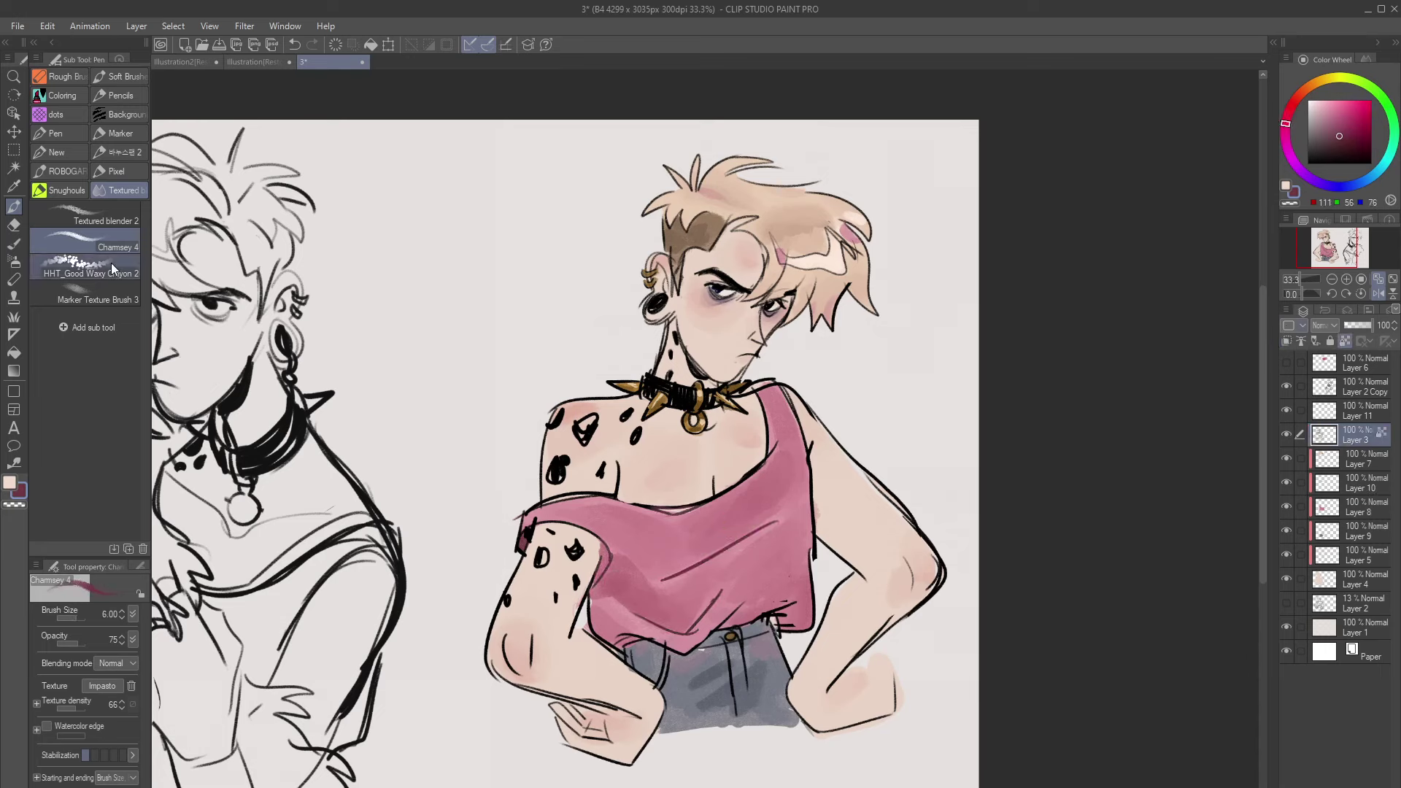
Recolour the hair's line art on Layer 3 brown (RGB 138, 104, 81) with the G-pen at size 7, and unmirror the view
left_click(59, 133)
left_click(1336, 125)
left_click(800, 252, "alt")
left_click(1333, 129)
left_click_drag(728, 231, 757, 214)
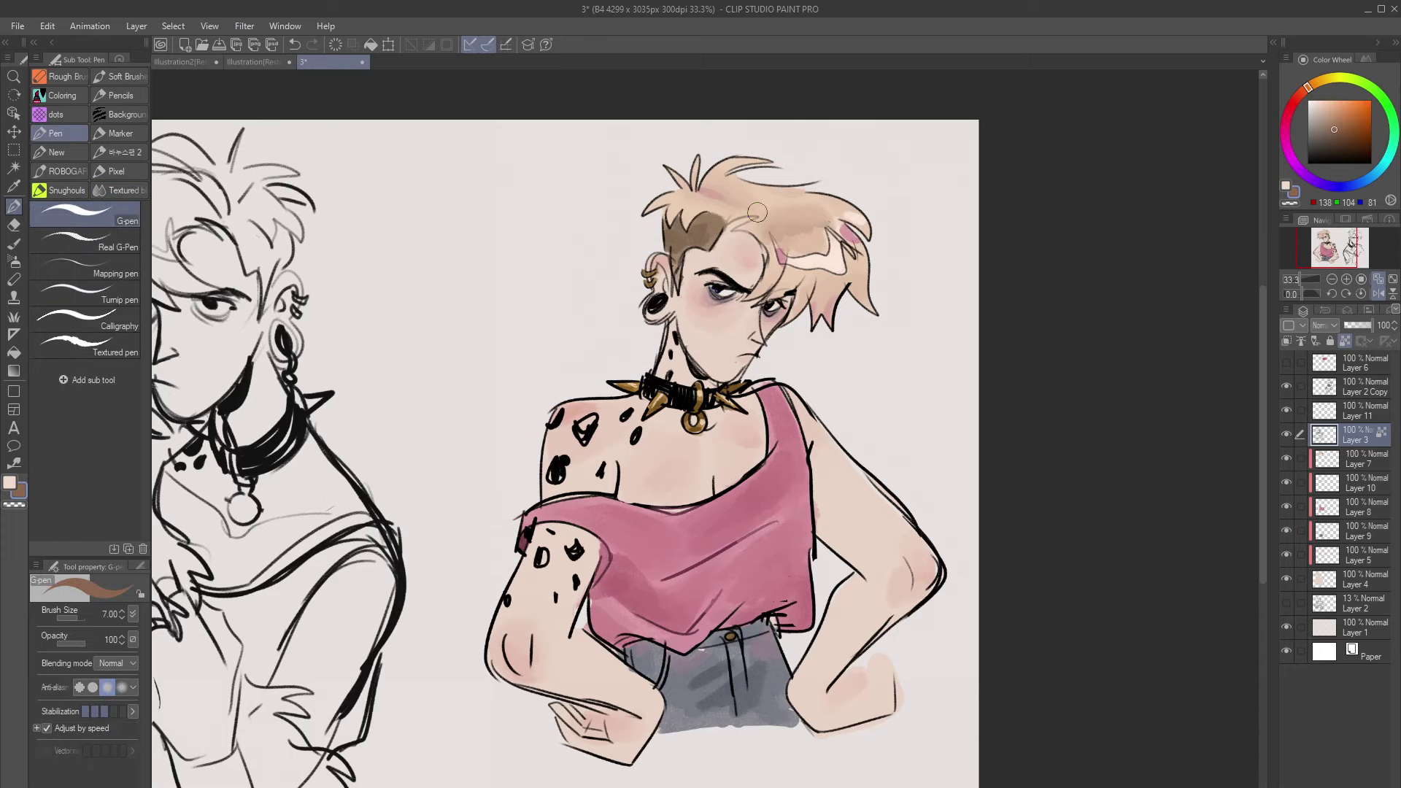
left_click(1378, 293)
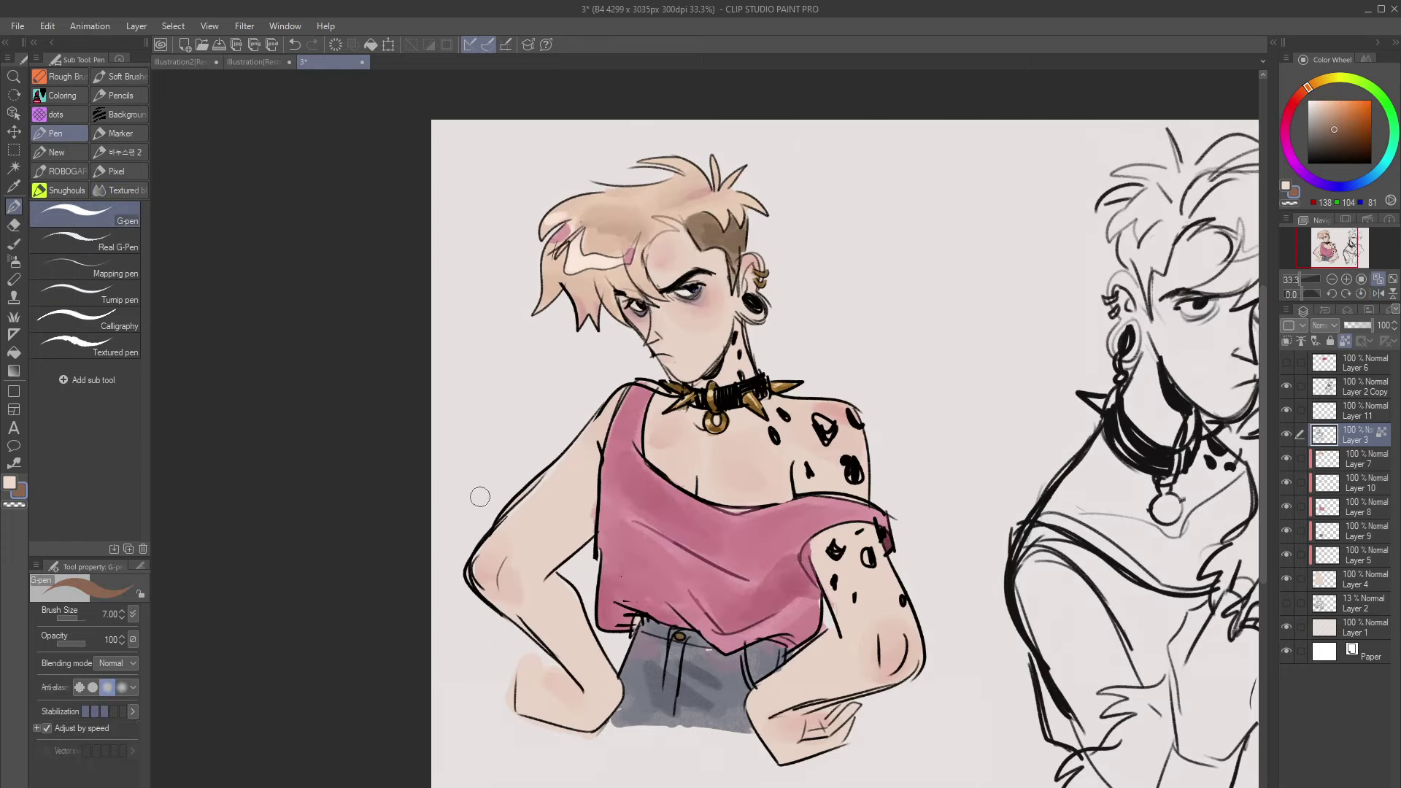
Add reddish (RGB 164, 108, 104) and pink (RGB 196, 120, 136) touches on Layer 10 with Charmsey 4 at size 3, and reselect Layer 3
left_click(14, 243)
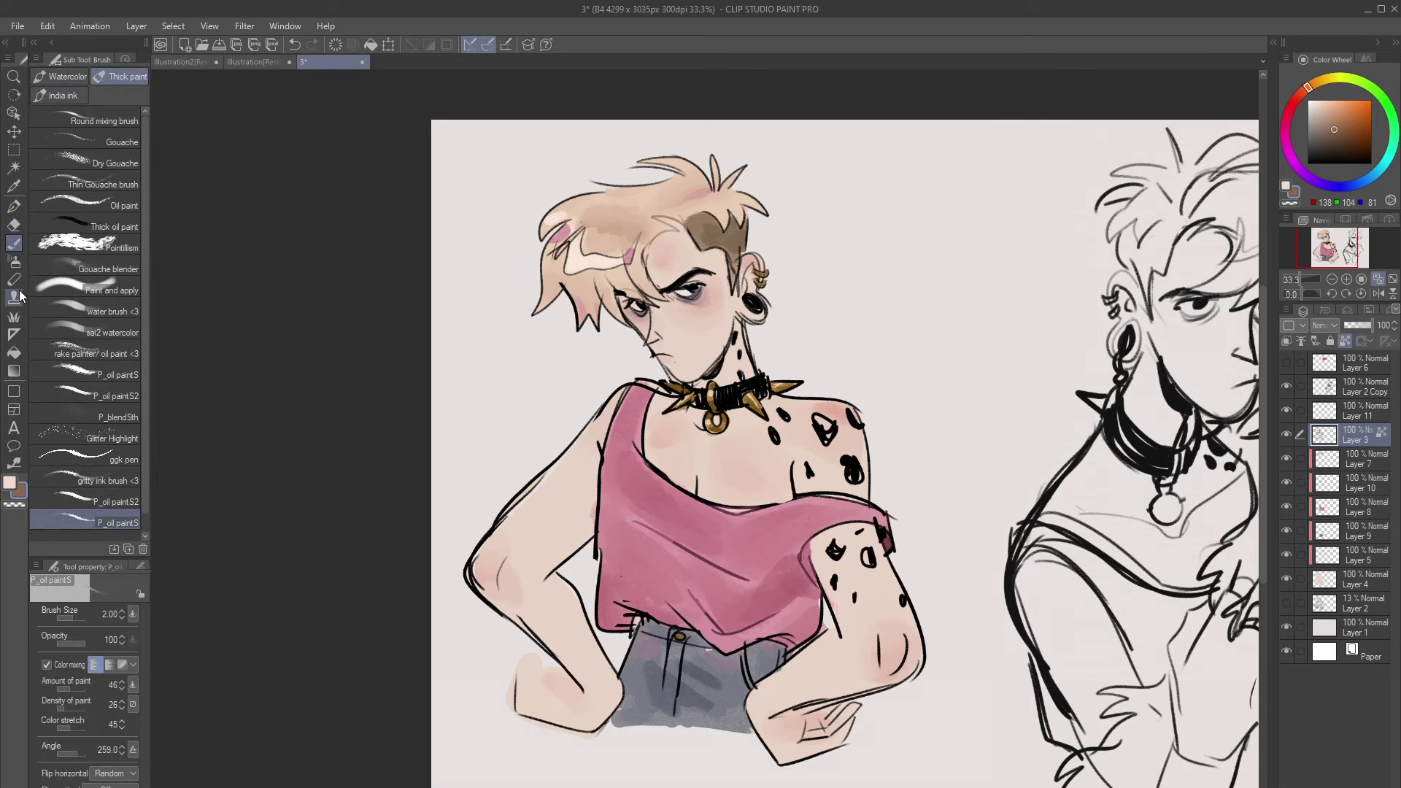
left_click(14, 207)
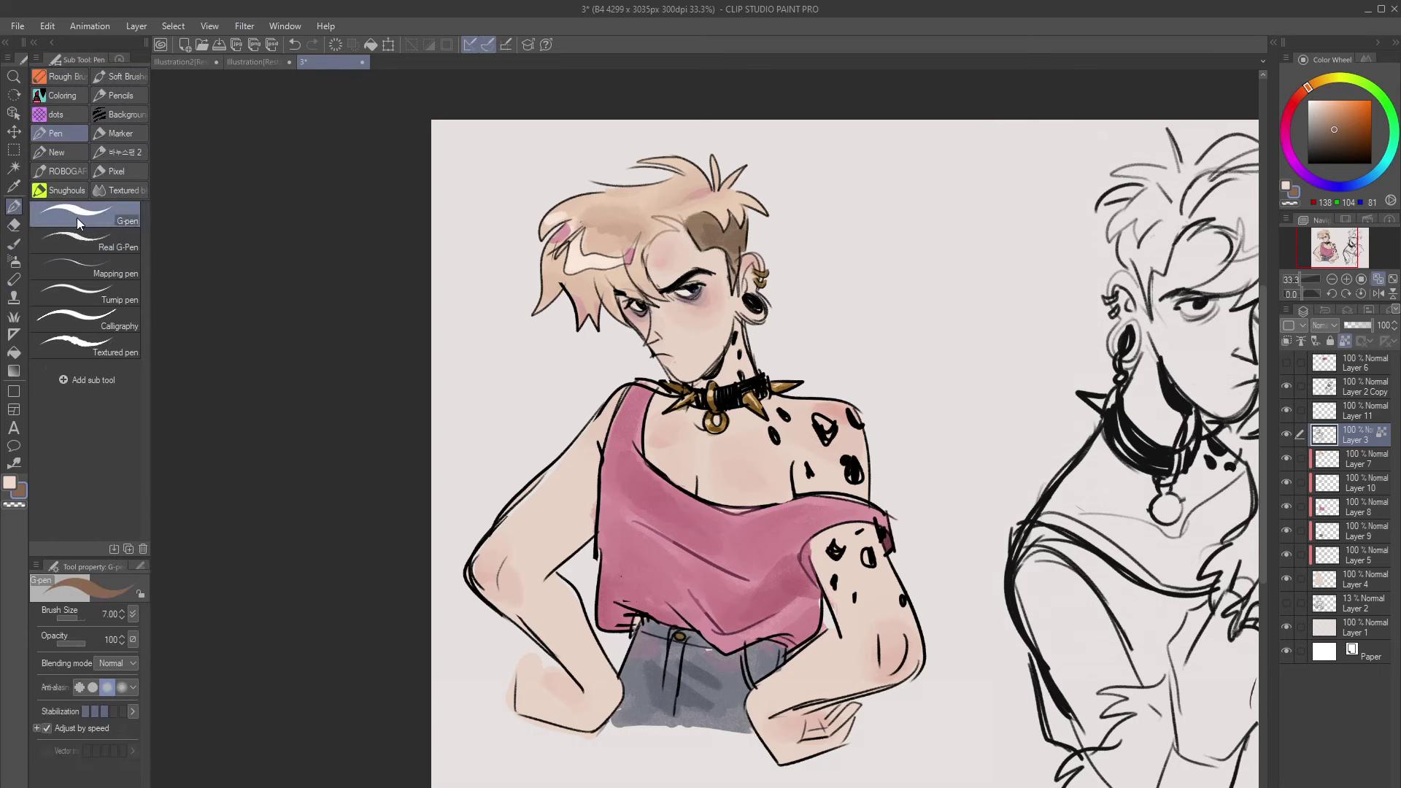
left_click(120, 190)
left_click(781, 469, "alt")
key("]")
left_click(1295, 101)
left_click(1331, 123)
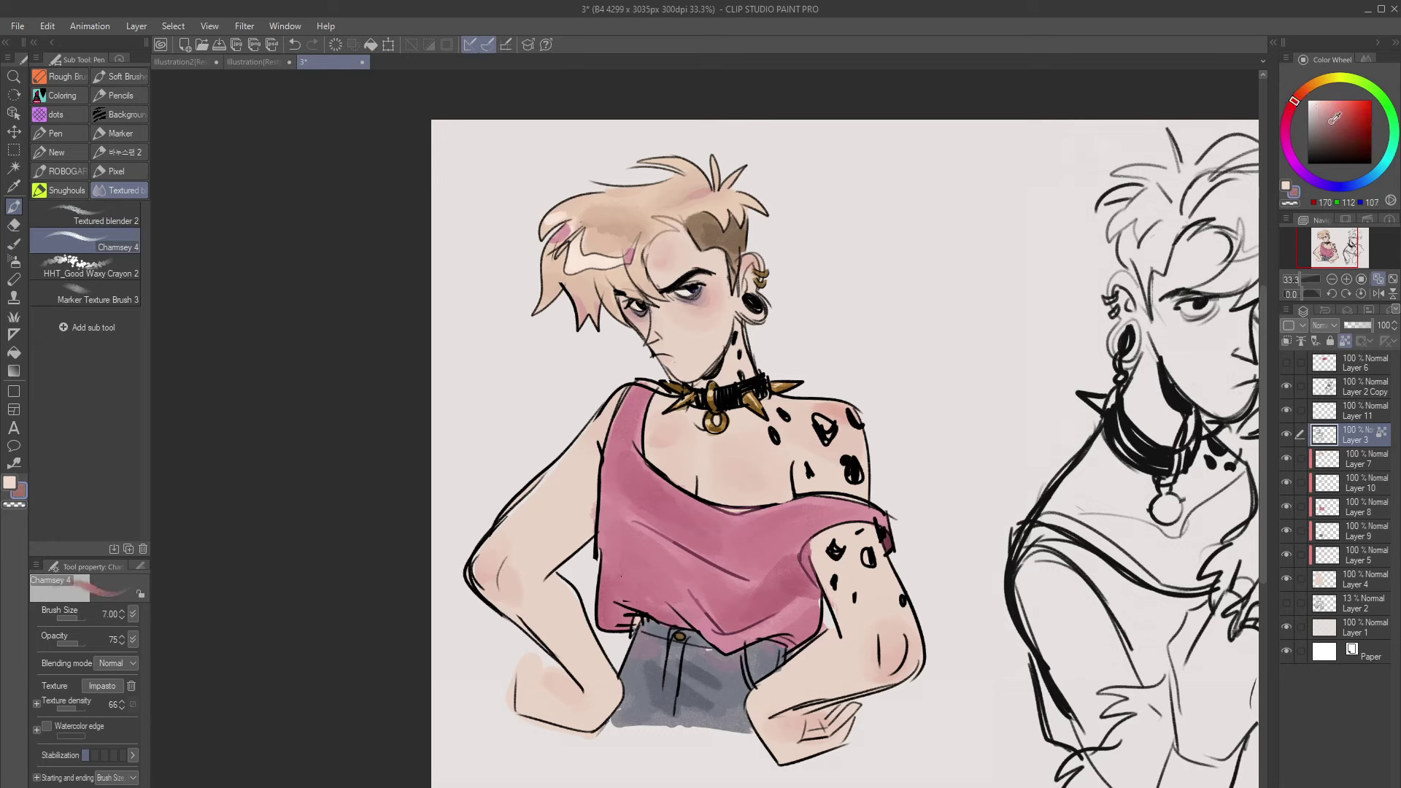
left_click(1357, 461)
left_click(1356, 485)
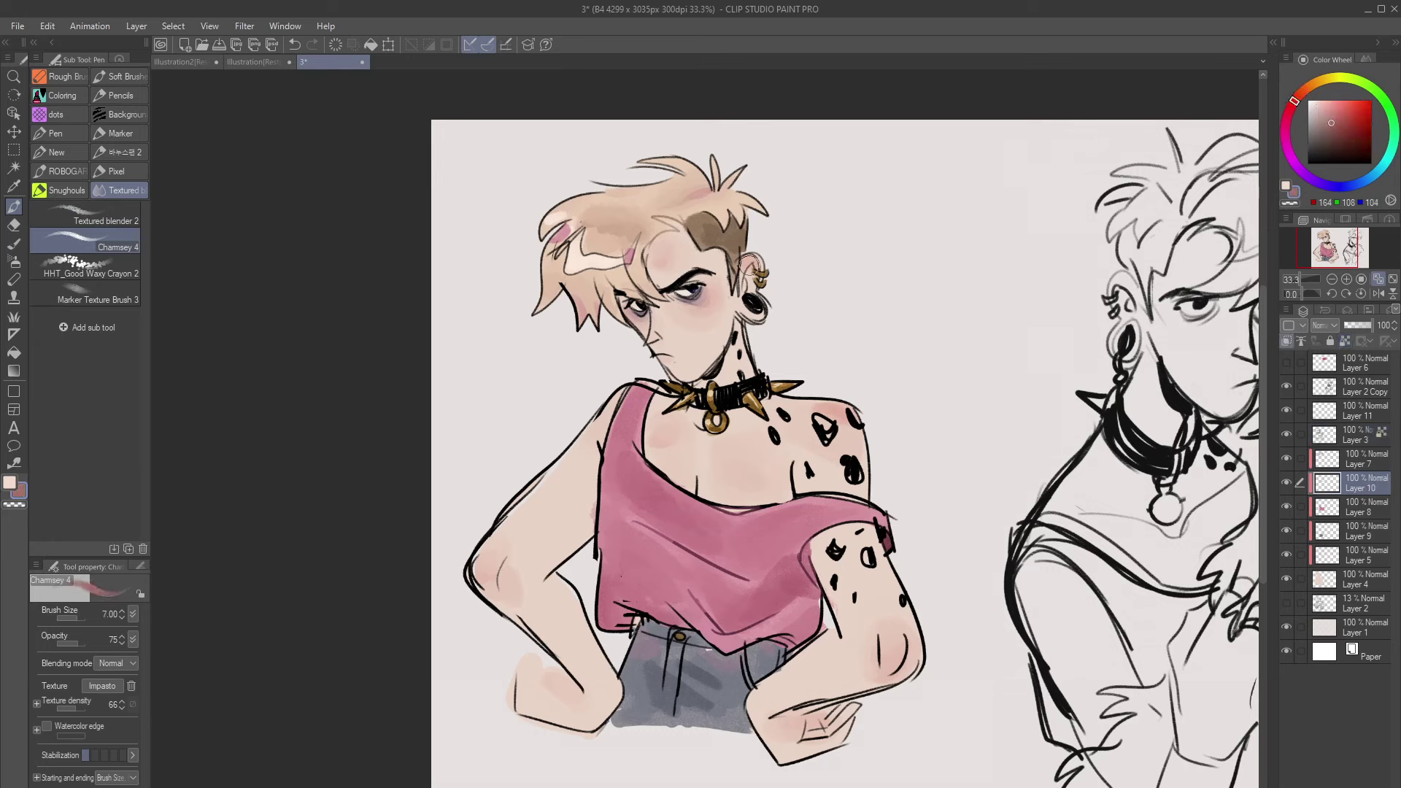
key("bracketleft")
key("bracketleft")
key("bracketleft")
left_click(1357, 436)
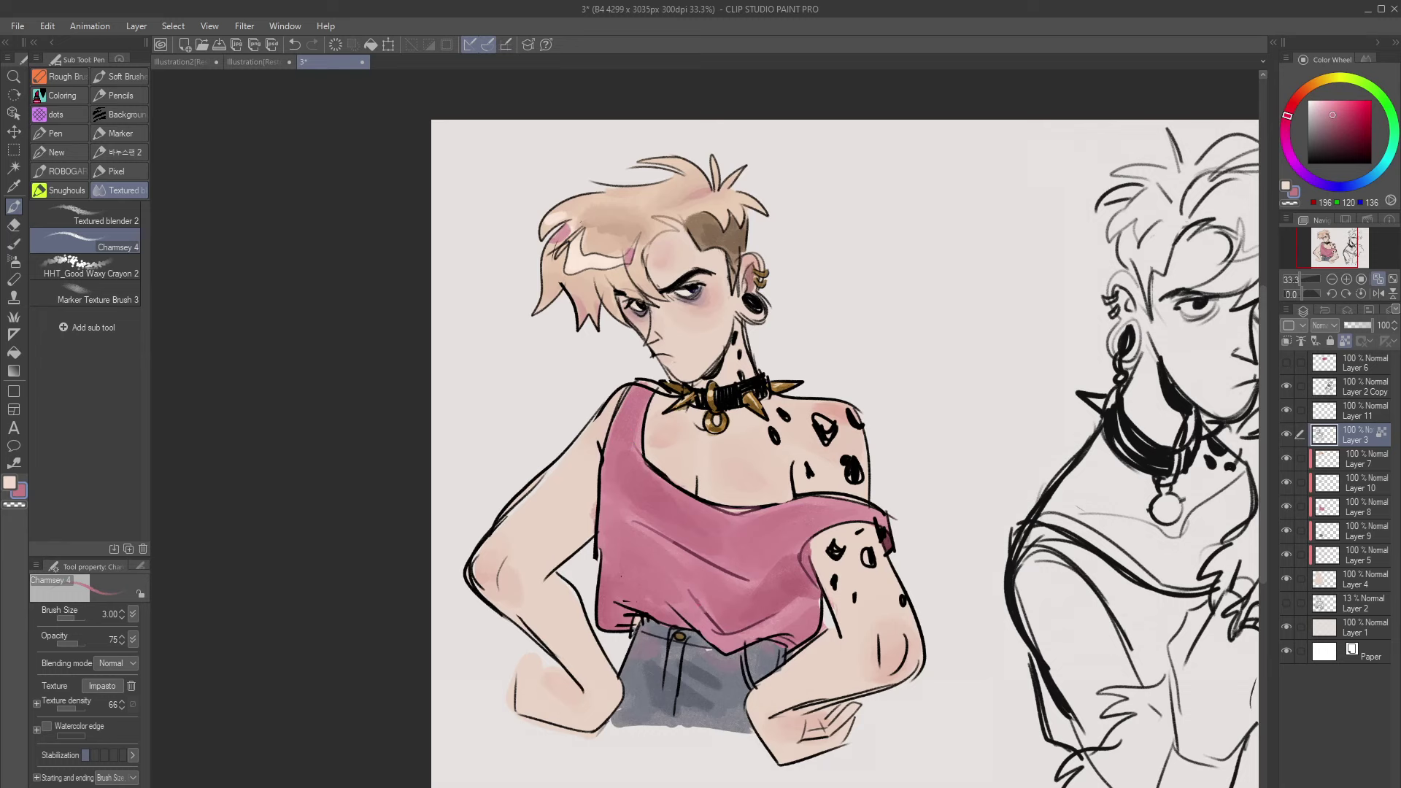
Create a merged copy of the visible layers at the top of the stack and soften its details with Textured blender 2, checking the mirrored view
left_click(1306, 771)
left_click_drag(1346, 431, 1357, 359)
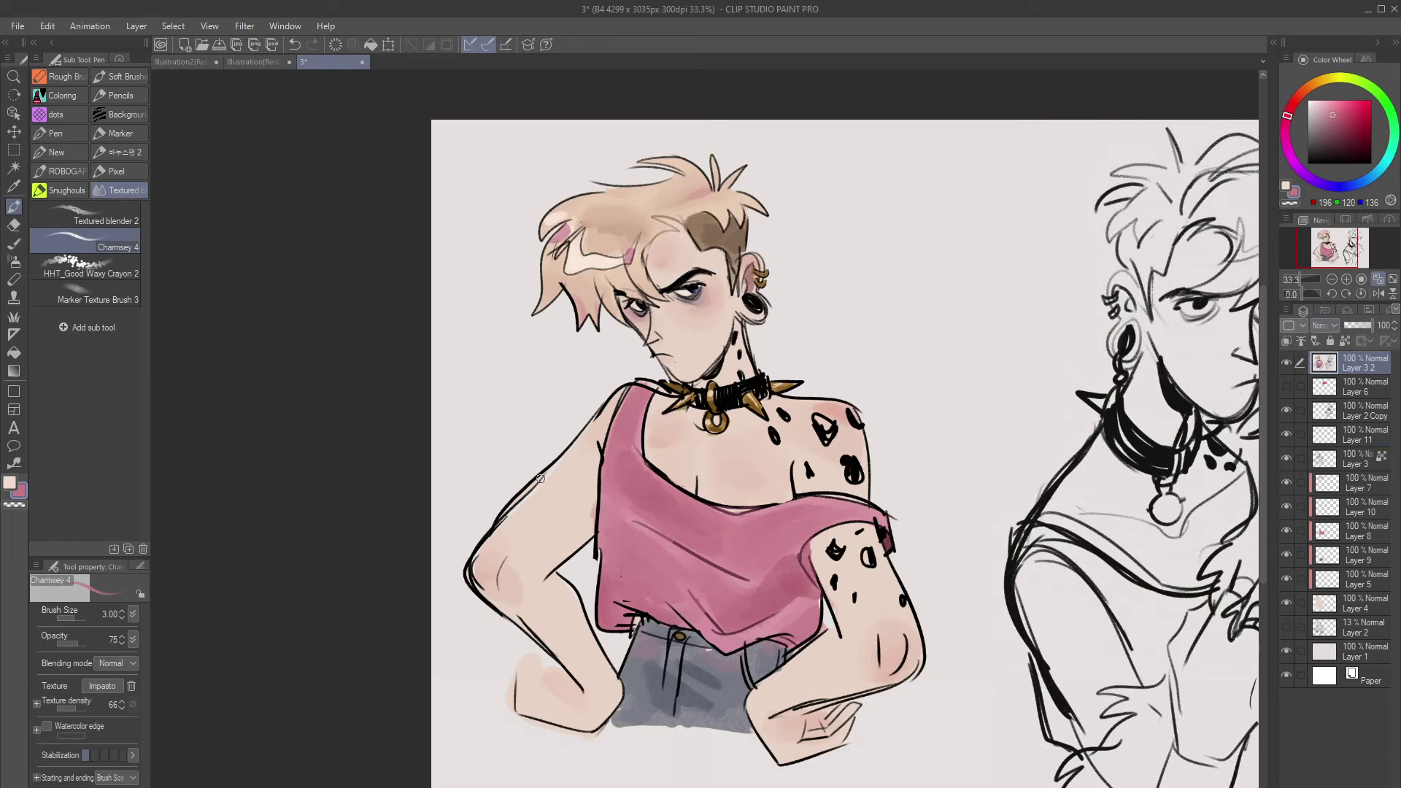
left_click(88, 214)
left_click(1346, 279)
left_click(1346, 279)
left_click_drag(1326, 245, 1327, 237)
mouse_move(613, 453)
left_mouse_down()
mouse_move(654, 467)
mouse_move(633, 443)
left_mouse_up()
left_click(1378, 294)
left_click_drag(883, 480, 850, 496)
mouse_move(681, 385)
left_mouse_down()
mouse_move(678, 451)
mouse_move(686, 398)
left_mouse_up()
left_click_drag(751, 442, 750, 455)
left_click(1332, 279)
left_click(1329, 245)
Redraw the armpit crease above the top's neckline in brown (RGB 108, 75, 57) with Charmsey 4 at size 0.8
left_click(109, 244)
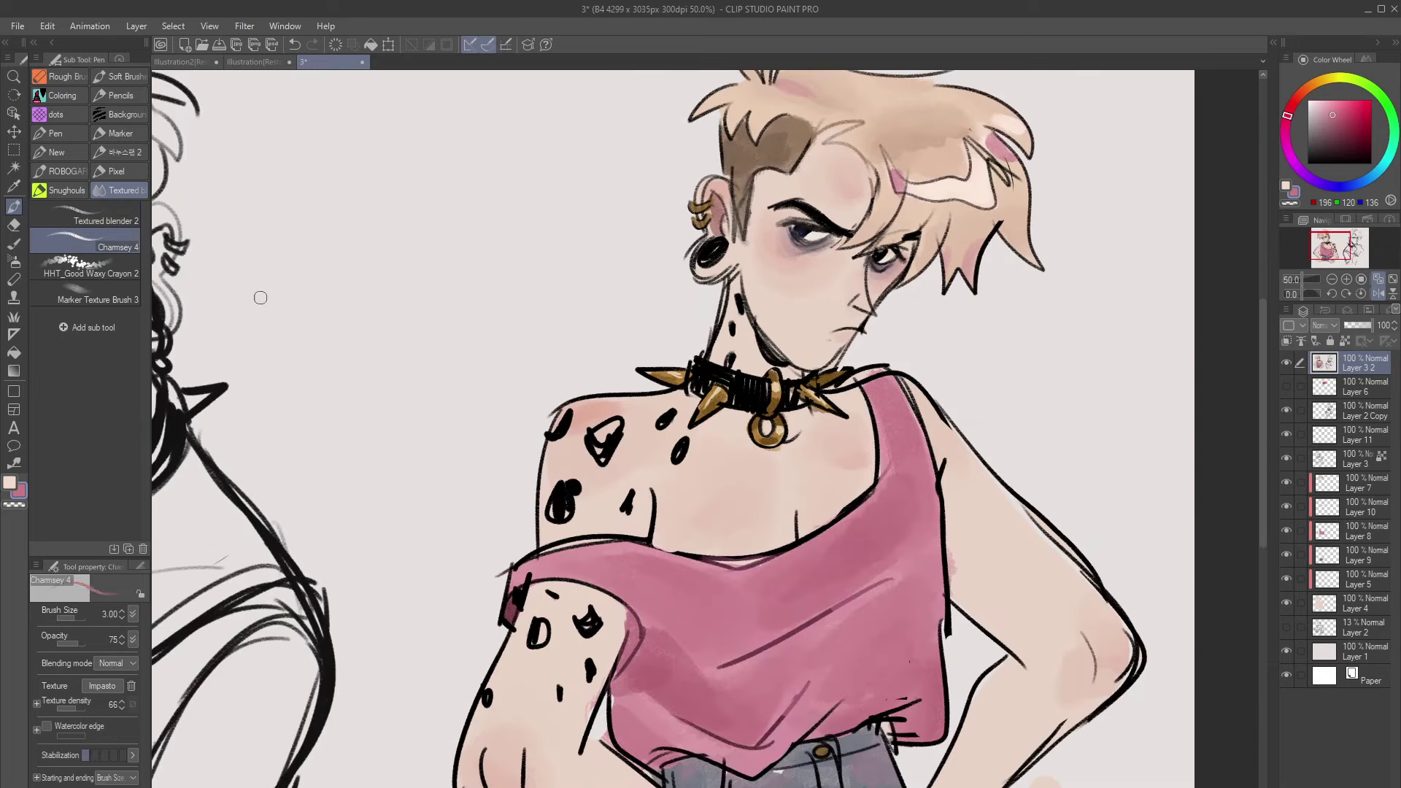
left_click(647, 512, "alt")
key("bracketleft")
key("bracketleft")
left_click_drag(652, 490, 651, 541)
key("ctrl+z")
left_click_drag(649, 485, 651, 540)
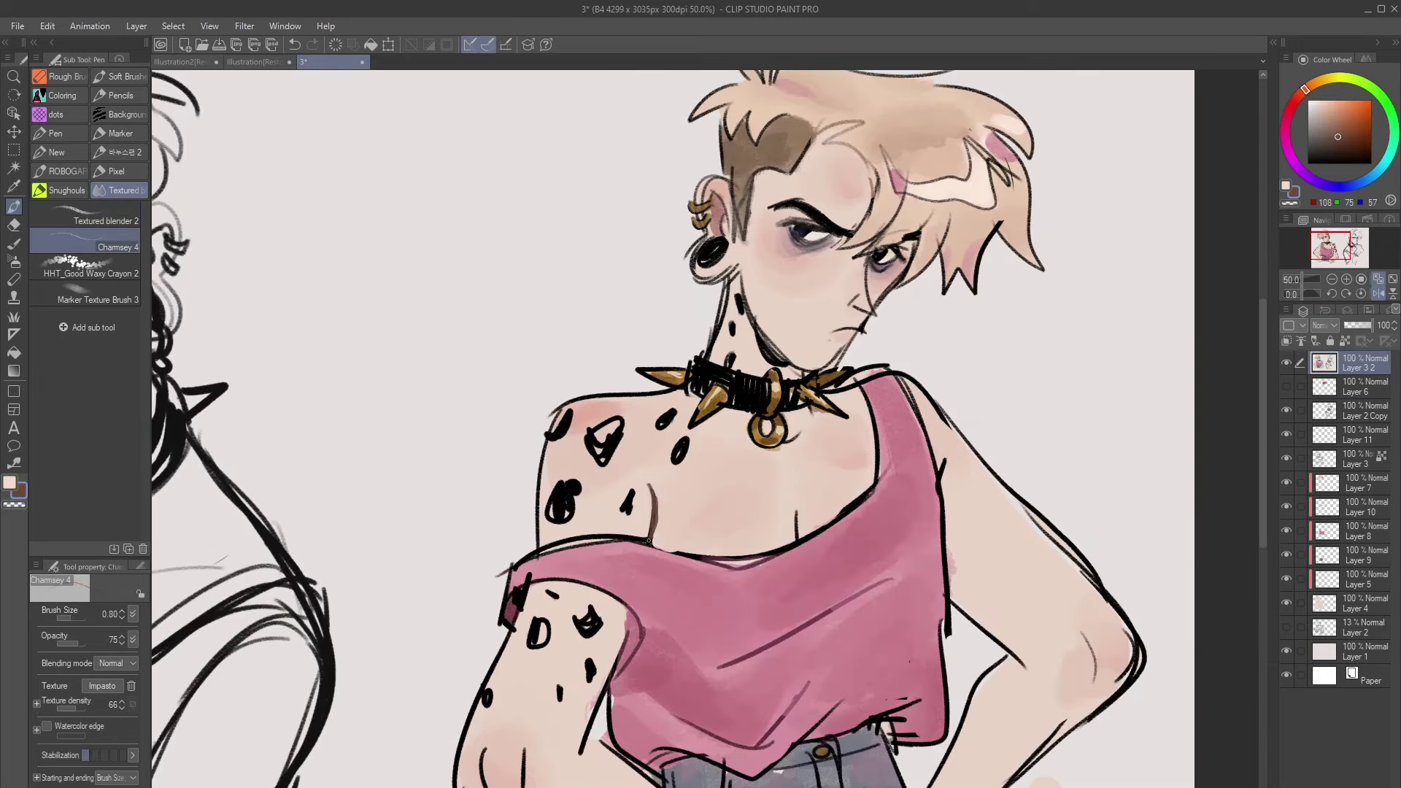
Blend the armpit crease and the chest beside the neckline with Textured blender 2 at size 2.5
left_click(106, 217)
key("bracketright")
key("bracketright")
key("bracketright")
key("bracketright")
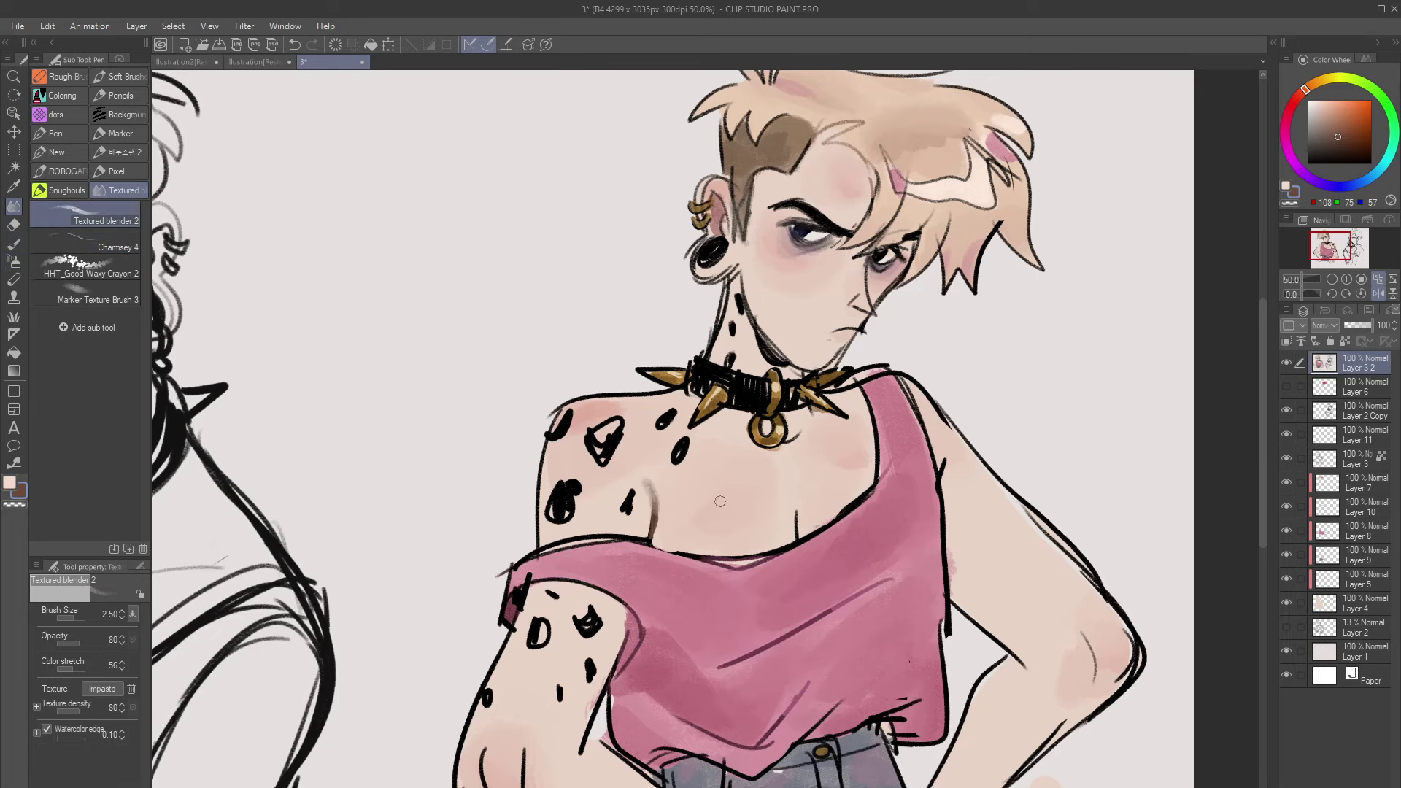
mouse_move(710, 565)
left_mouse_down()
mouse_move(763, 567)
mouse_move(711, 566)
mouse_move(732, 500)
left_mouse_up()
Unmirror the view and paint light pink highlights (RGB 211, 160, 171) on the chest folds of the top with Charmsey 4
key("ctrl+minus")
key("h")
left_click(124, 267)
left_click(126, 246)
left_click(584, 467, "alt")
left_click(1323, 111)
left_click_drag(576, 448, 661, 509)
left_click_drag(711, 492, 759, 484)
left_click(14, 261)
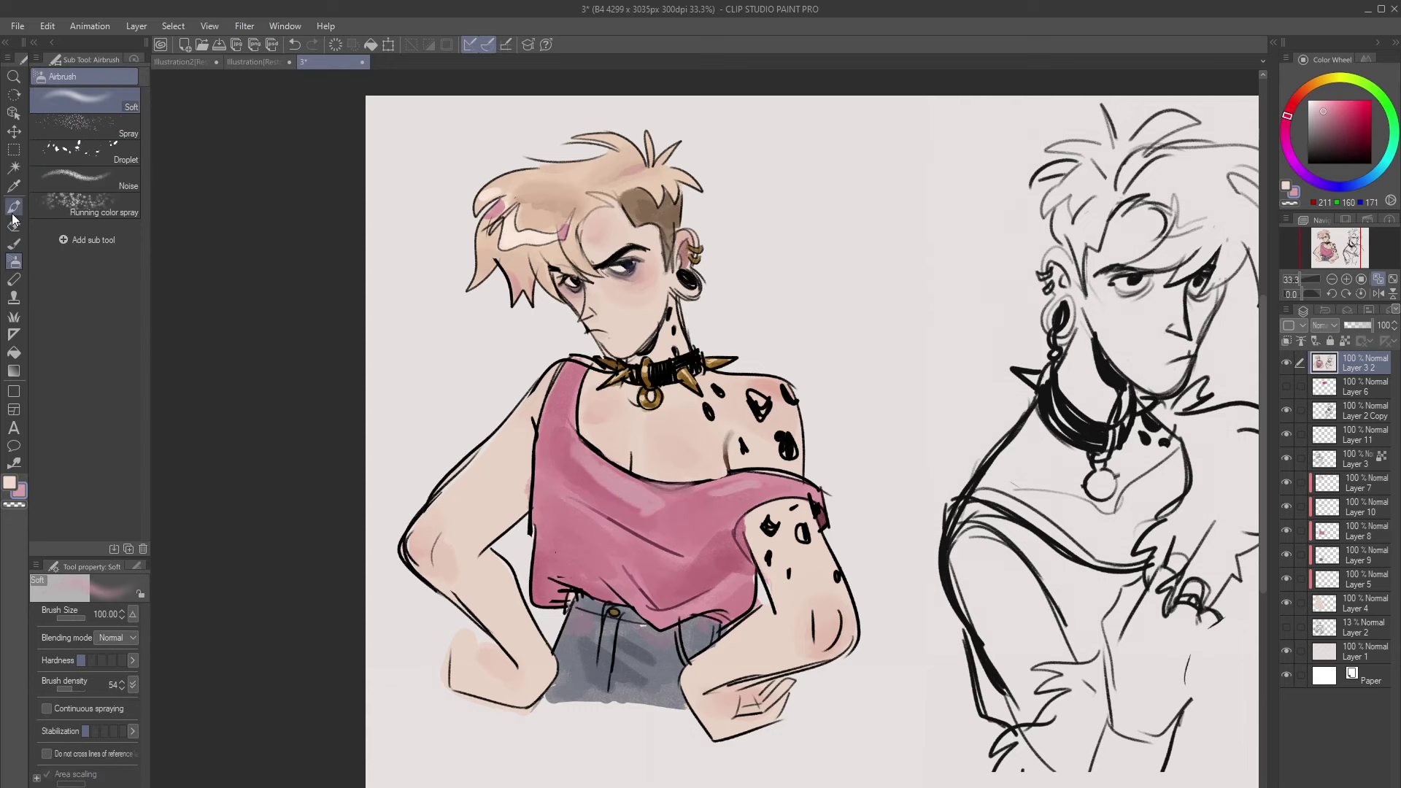
Move the copied line-art layer (Layer 2 Copy) to the top of Folder 2 and make Layer 12 active
left_click(13, 206)
left_click(103, 215)
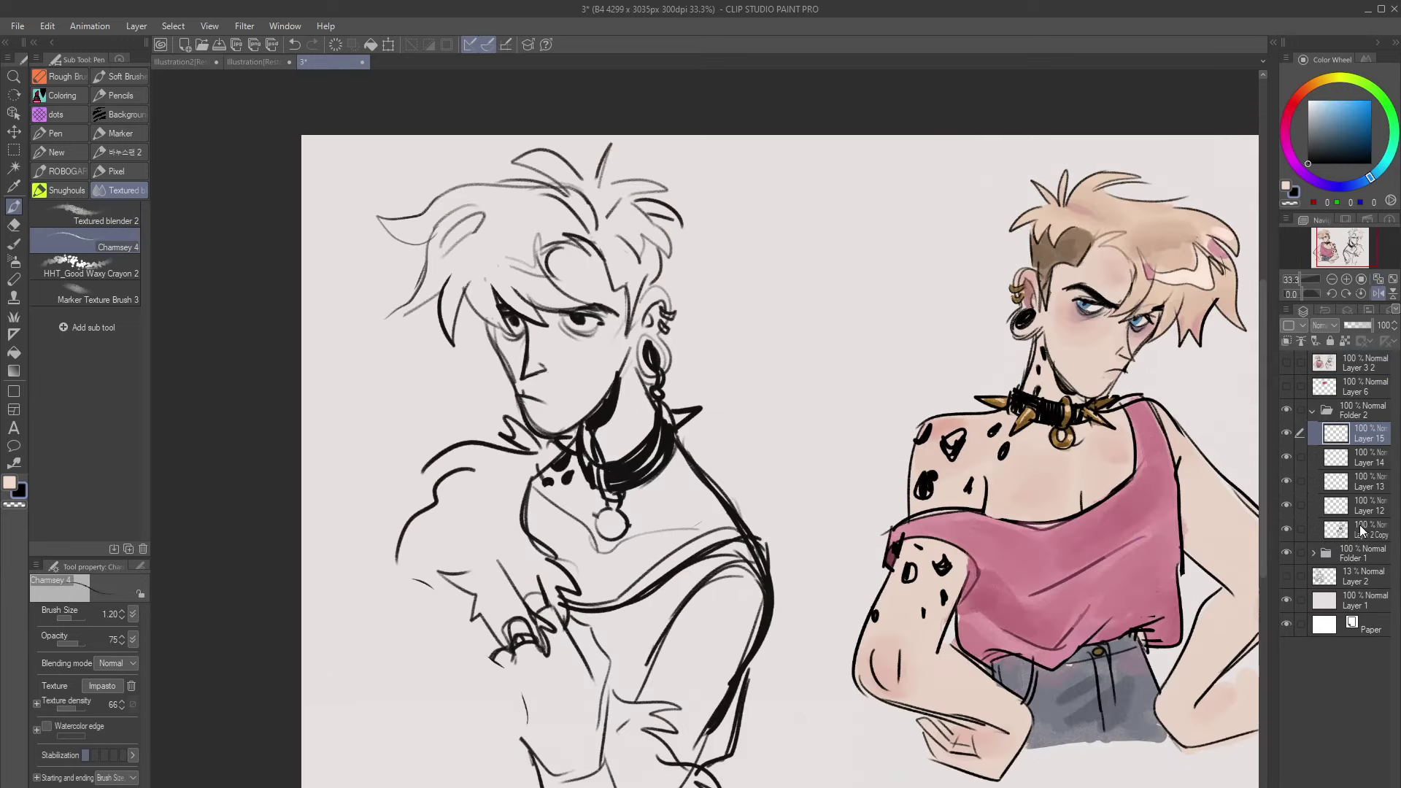
left_click_drag(1362, 530, 1366, 431)
left_click(1362, 539)
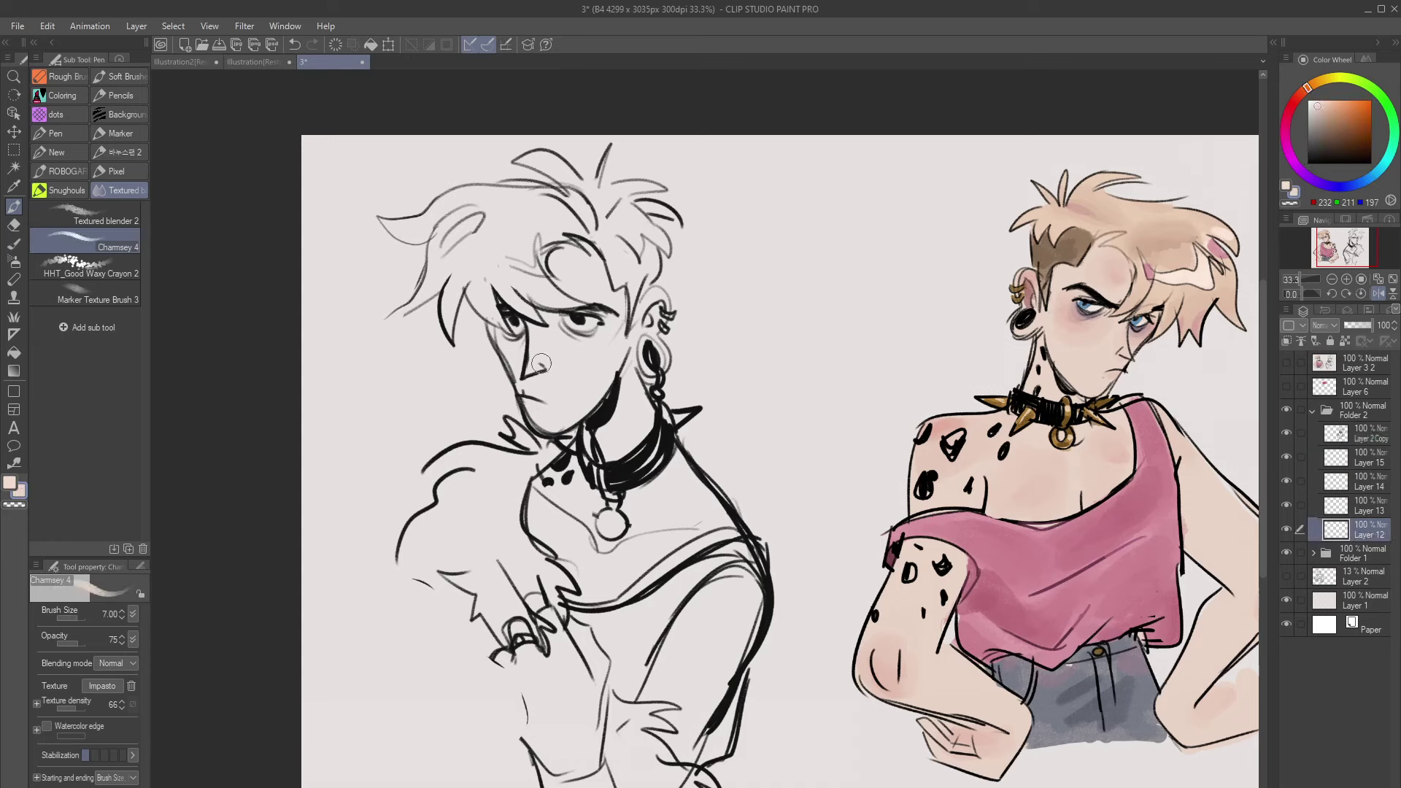
Paint the second sketch's face, neck and chest in beige skin tone (RGB 232, 211, 197) with Charmsey 4 at size 7
mouse_move(541, 363)
left_mouse_down()
mouse_move(540, 356)
mouse_move(584, 328)
mouse_move(556, 410)
mouse_move(615, 332)
left_mouse_up()
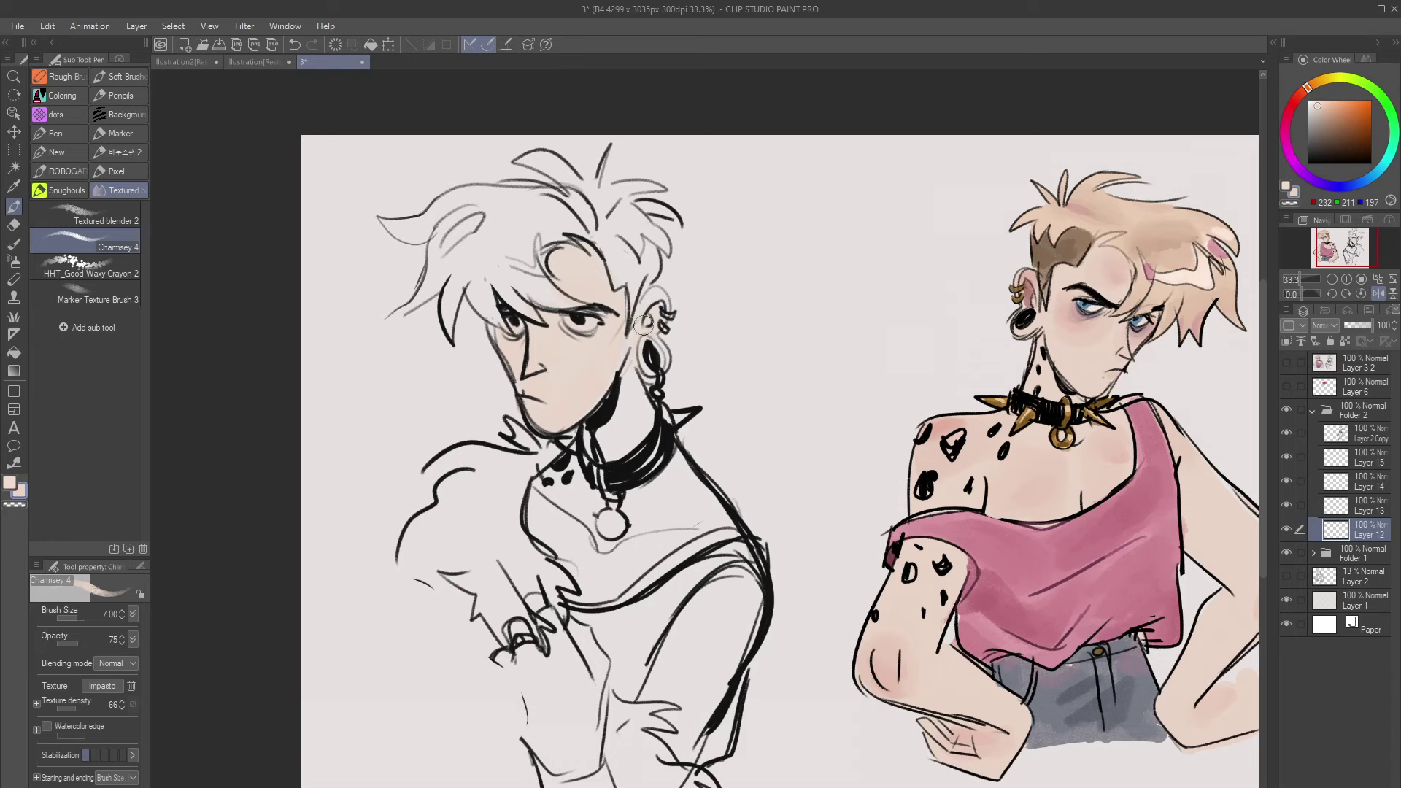
mouse_move(646, 377)
left_mouse_down()
mouse_move(617, 467)
mouse_move(629, 404)
left_mouse_up()
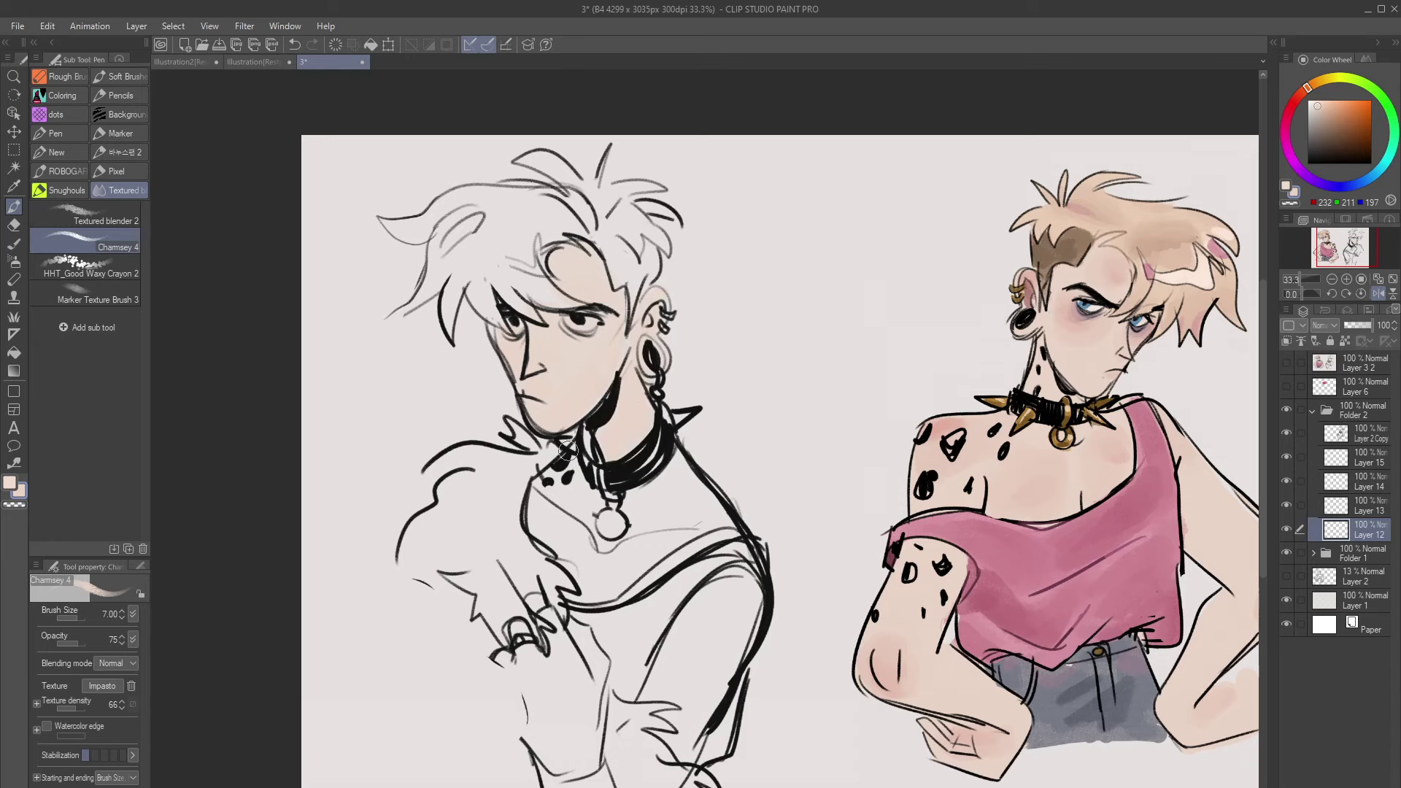
mouse_move(530, 536)
left_mouse_down()
mouse_move(571, 476)
mouse_move(594, 518)
left_mouse_up()
mouse_move(577, 592)
left_mouse_down()
mouse_move(562, 558)
mouse_move(606, 569)
mouse_move(633, 525)
mouse_move(669, 557)
mouse_move(671, 489)
mouse_move(703, 481)
mouse_move(679, 534)
mouse_move(706, 529)
left_mouse_up()
Place Layer 13 beneath the skin layer and fill a rectangle around the second sketch on it with dusty pink (RGB 223, 192, 194)
left_click(1332, 279)
left_click_drag(1359, 537, 1374, 508)
left_click(1361, 531)
left_click(13, 150)
left_click(84, 101)
left_click_drag(446, 225, 770, 726)
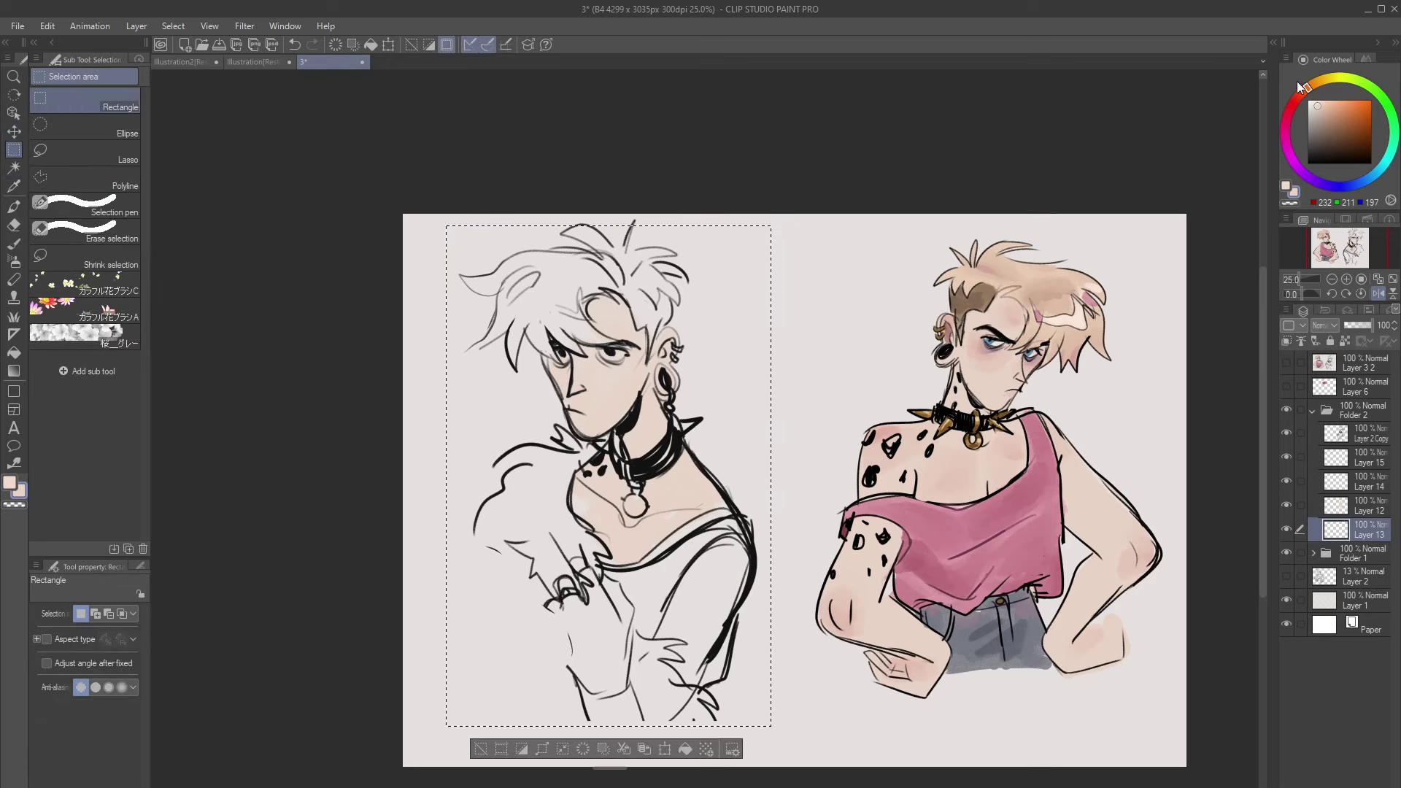
left_click(1290, 109)
left_click_drag(1316, 110, 1316, 108)
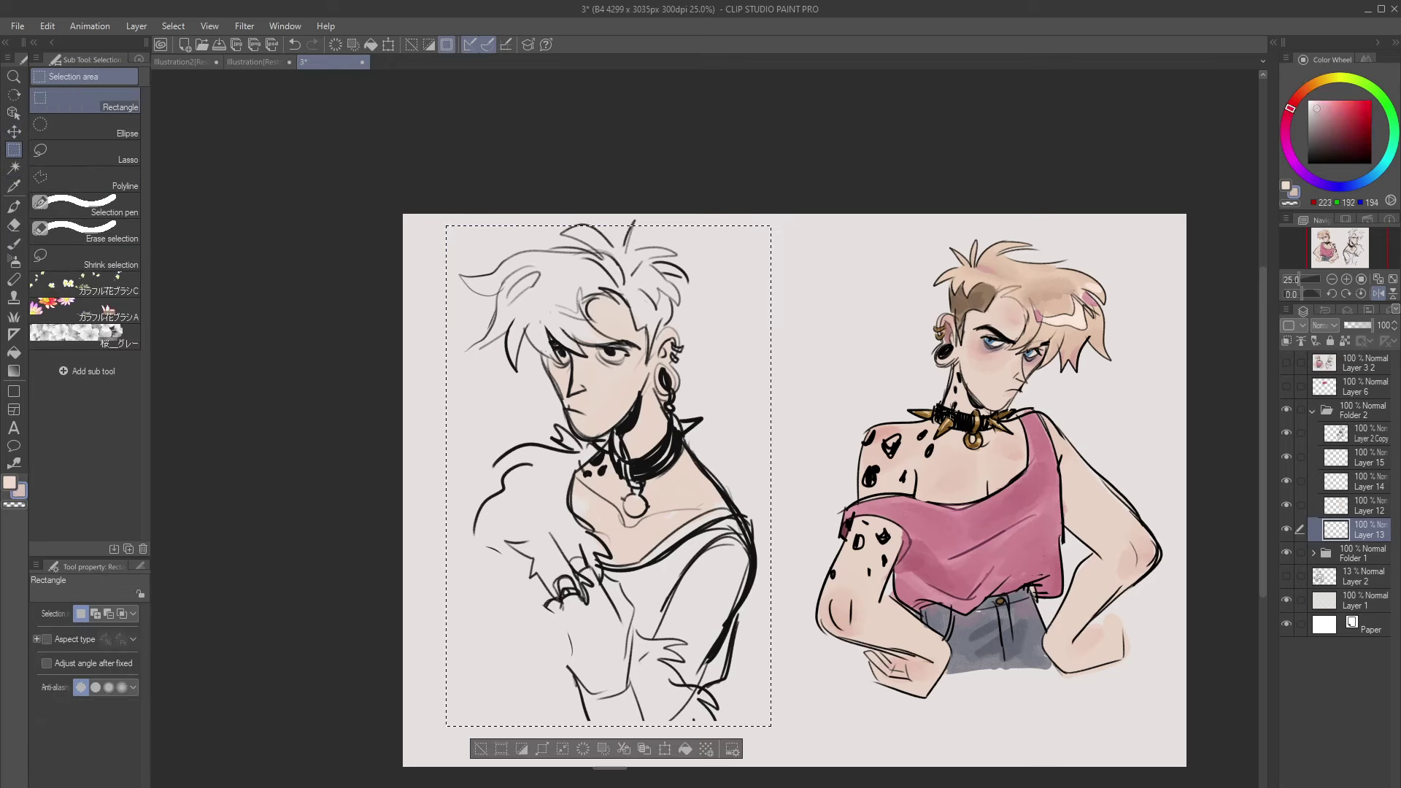
left_click(685, 748)
key("ctrl+d")
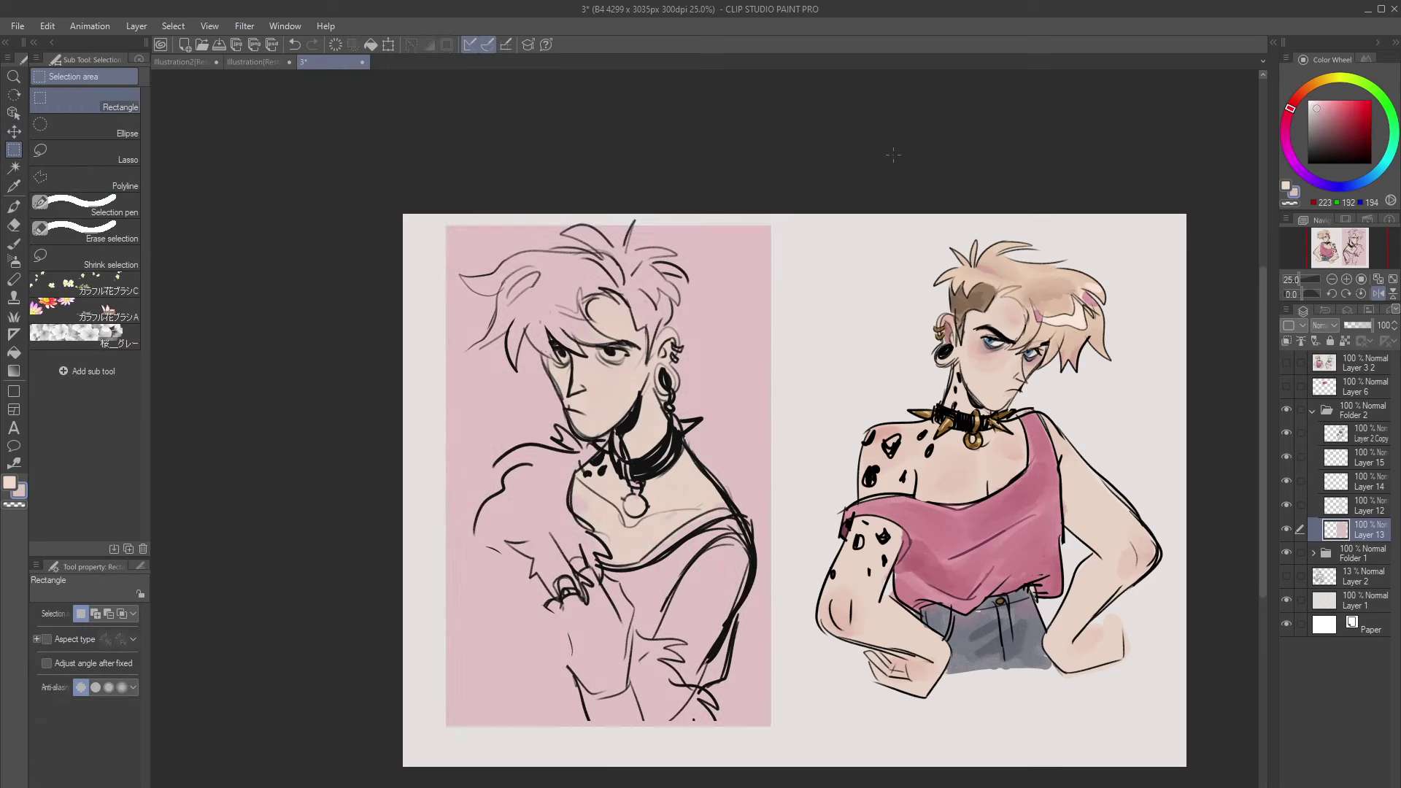
Paint the second character's fringe cream (RGB 249, 240, 211) on Layer 14 with Charmsey 4 at size 4
left_click(1347, 279)
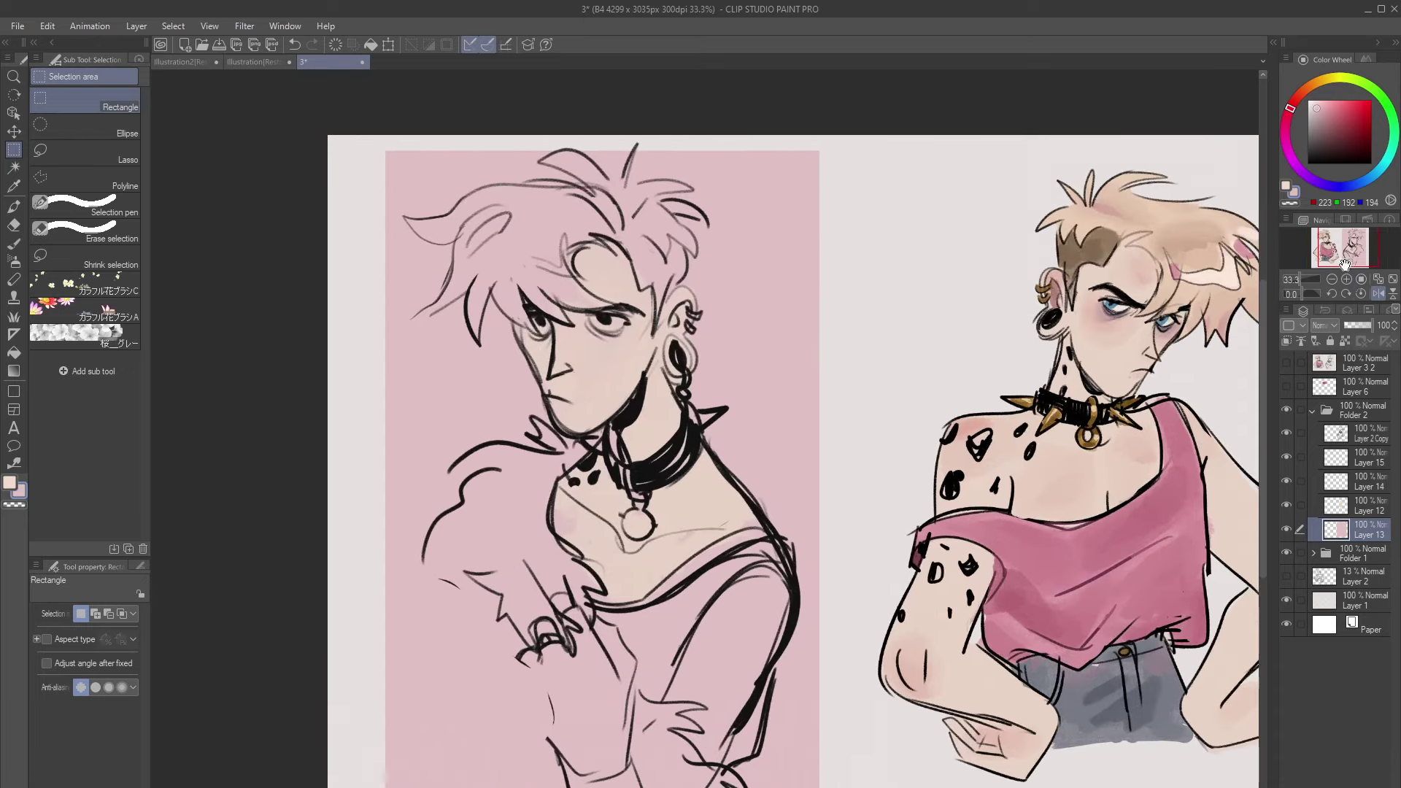
left_click(1346, 279)
left_click_drag(1348, 245, 1353, 242)
left_click(1354, 509)
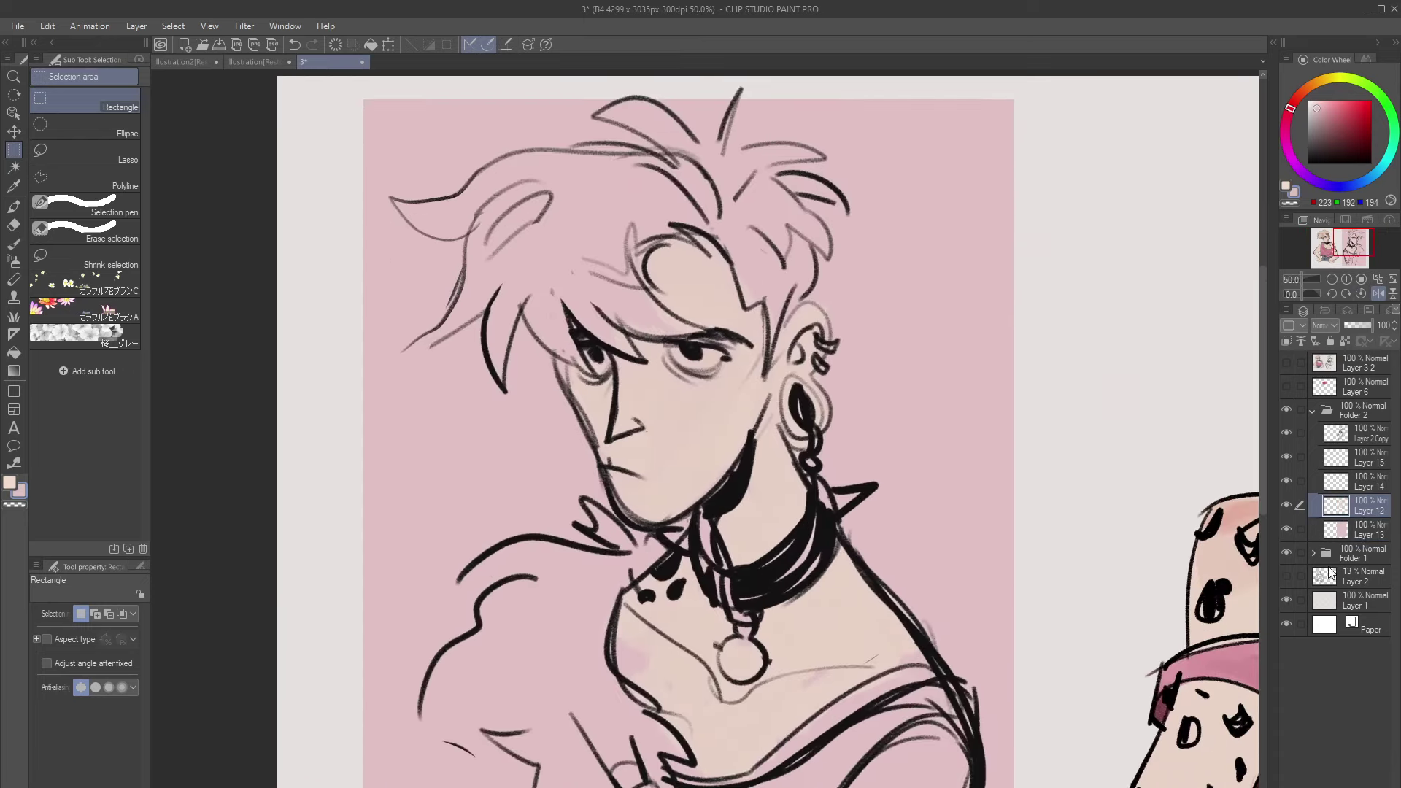
left_click(14, 205)
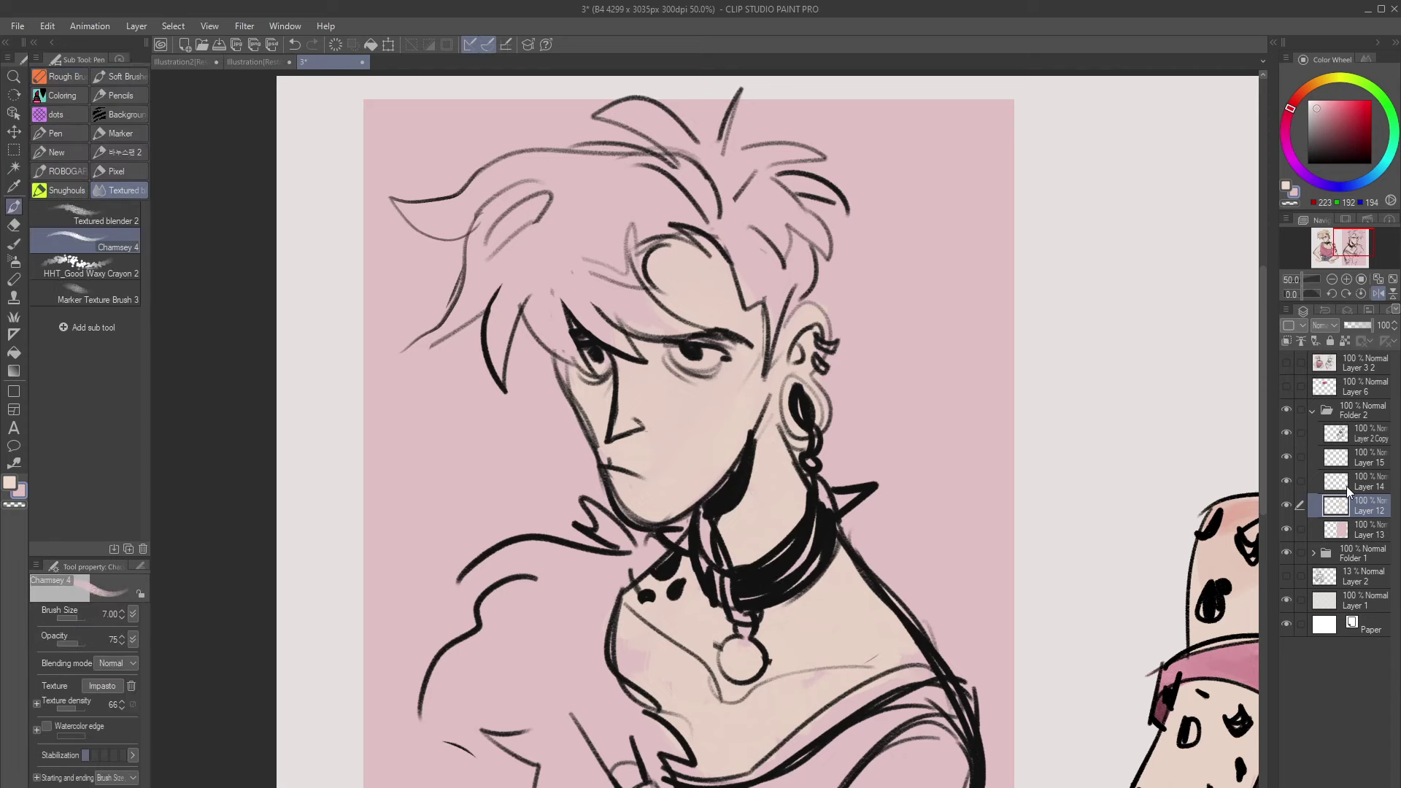
key("alt+bracketright")
left_click(1323, 80)
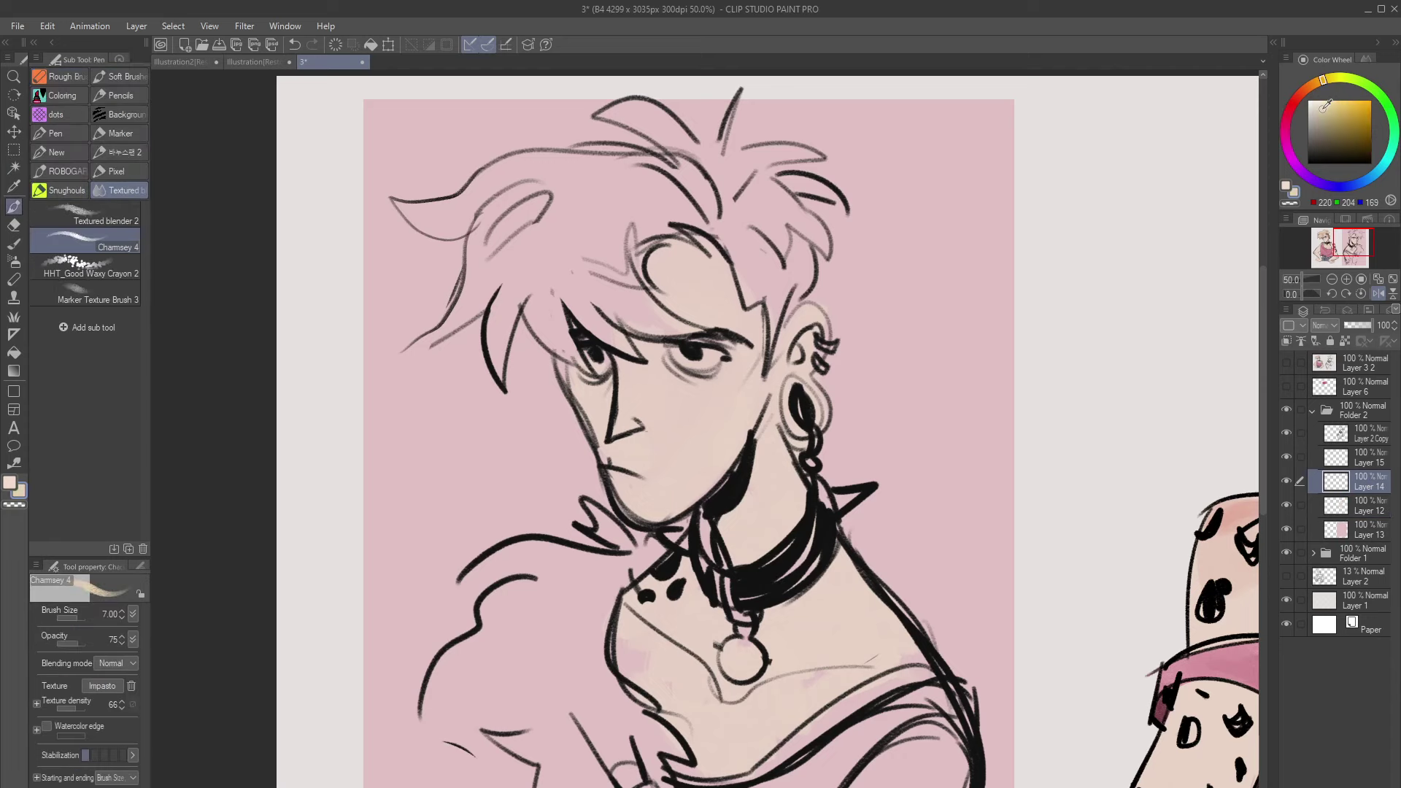
key("bracketleft")
key("bracketleft")
key("bracketleft")
left_click(1316, 102)
key("ctrl+z")
mouse_move(569, 190)
left_mouse_down()
mouse_move(642, 219)
mouse_move(582, 172)
mouse_move(532, 167)
mouse_move(467, 289)
mouse_move(543, 321)
mouse_move(558, 307)
mouse_move(576, 360)
left_mouse_up()
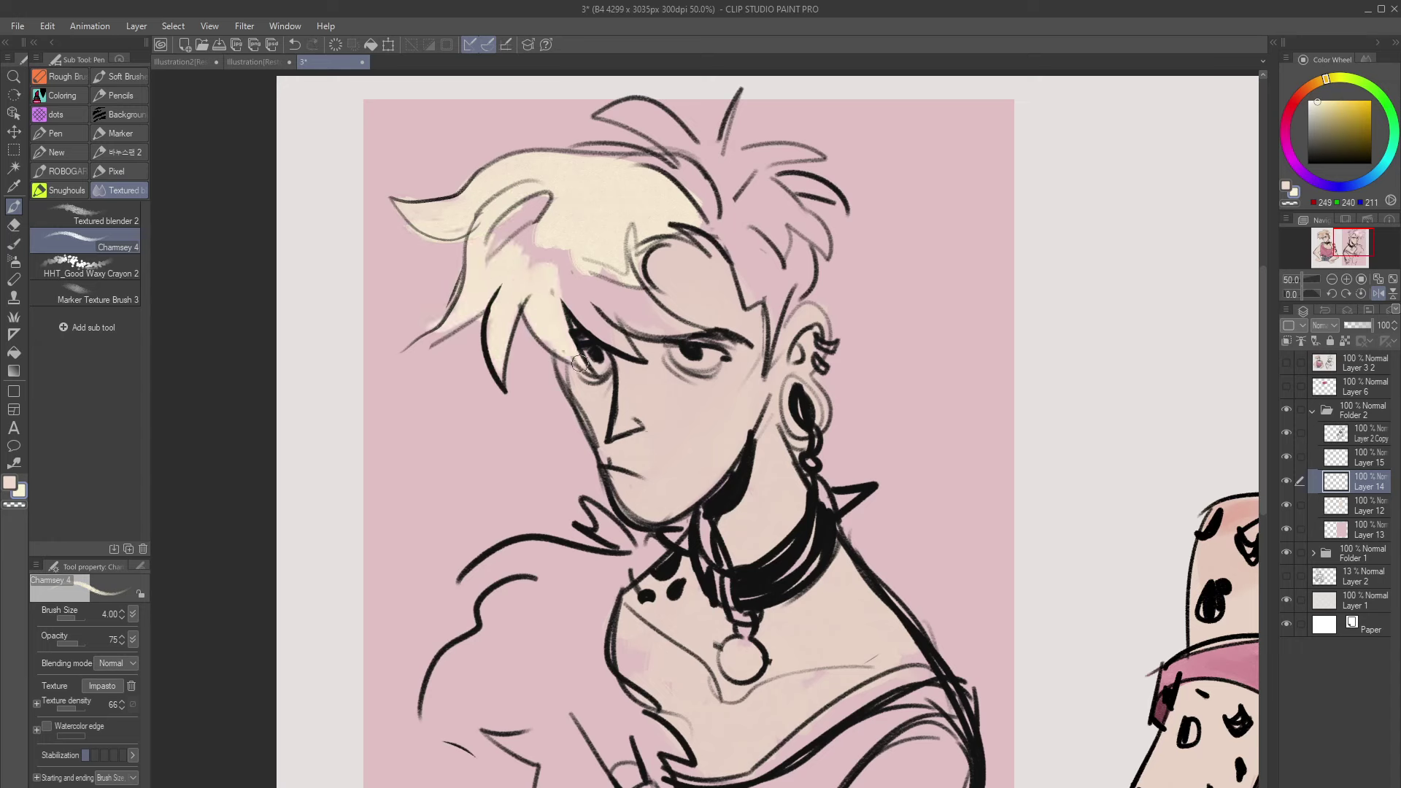
Finish the cream hair over the forehead and crown, and paint the shaved side grey-brown (RGB 155, 134, 123)
mouse_move(591, 302)
left_mouse_down()
mouse_move(605, 341)
mouse_move(598, 292)
mouse_move(624, 327)
mouse_move(694, 321)
left_mouse_up()
mouse_move(702, 246)
left_mouse_down()
mouse_move(810, 219)
mouse_move(712, 169)
mouse_move(712, 211)
left_mouse_up()
mouse_move(613, 113)
left_mouse_down()
mouse_move(680, 142)
mouse_move(726, 136)
mouse_move(771, 154)
mouse_move(791, 191)
mouse_move(835, 208)
left_mouse_up()
left_click_drag(602, 280, 627, 284)
left_click(773, 303, "alt")
mouse_move(737, 266)
left_mouse_down()
mouse_move(768, 334)
mouse_move(755, 292)
mouse_move(803, 262)
mouse_move(755, 260)
mouse_move(796, 256)
left_mouse_up()
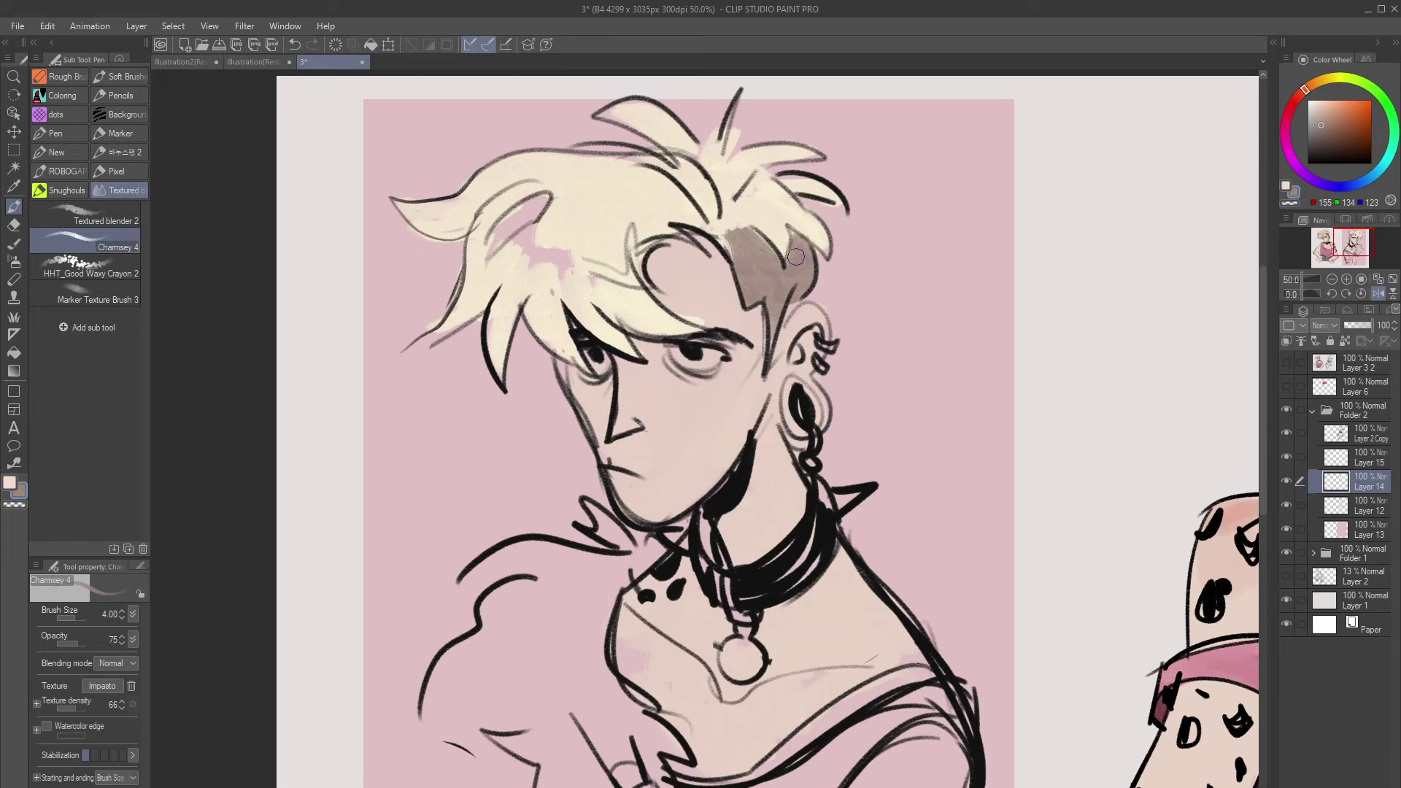
Paint pink blush (RGB 228, 164, 157) on the cheeks and ear on Layer 12 with Charmsey 4 at size 8
left_click(1379, 293)
left_click(711, 442, "alt")
left_click(1299, 94)
left_click(1327, 107)
key("bracketright")
key("bracketright")
key("bracketright")
key("bracketright")
left_click_drag(683, 378, 707, 403)
key("ctrl+z")
left_click(1295, 100)
left_click(1350, 504)
left_click_drag(660, 361, 718, 409)
left_click_drag(820, 412, 836, 374)
left_click_drag(688, 368, 711, 397)
left_click_drag(839, 394, 835, 387)
Add pink blush to the neck, collarbone and chest, enlarging the brush to size 20 for the chest
left_click(1378, 294)
left_click_drag(759, 470, 777, 554)
left_click_drag(831, 594, 870, 654)
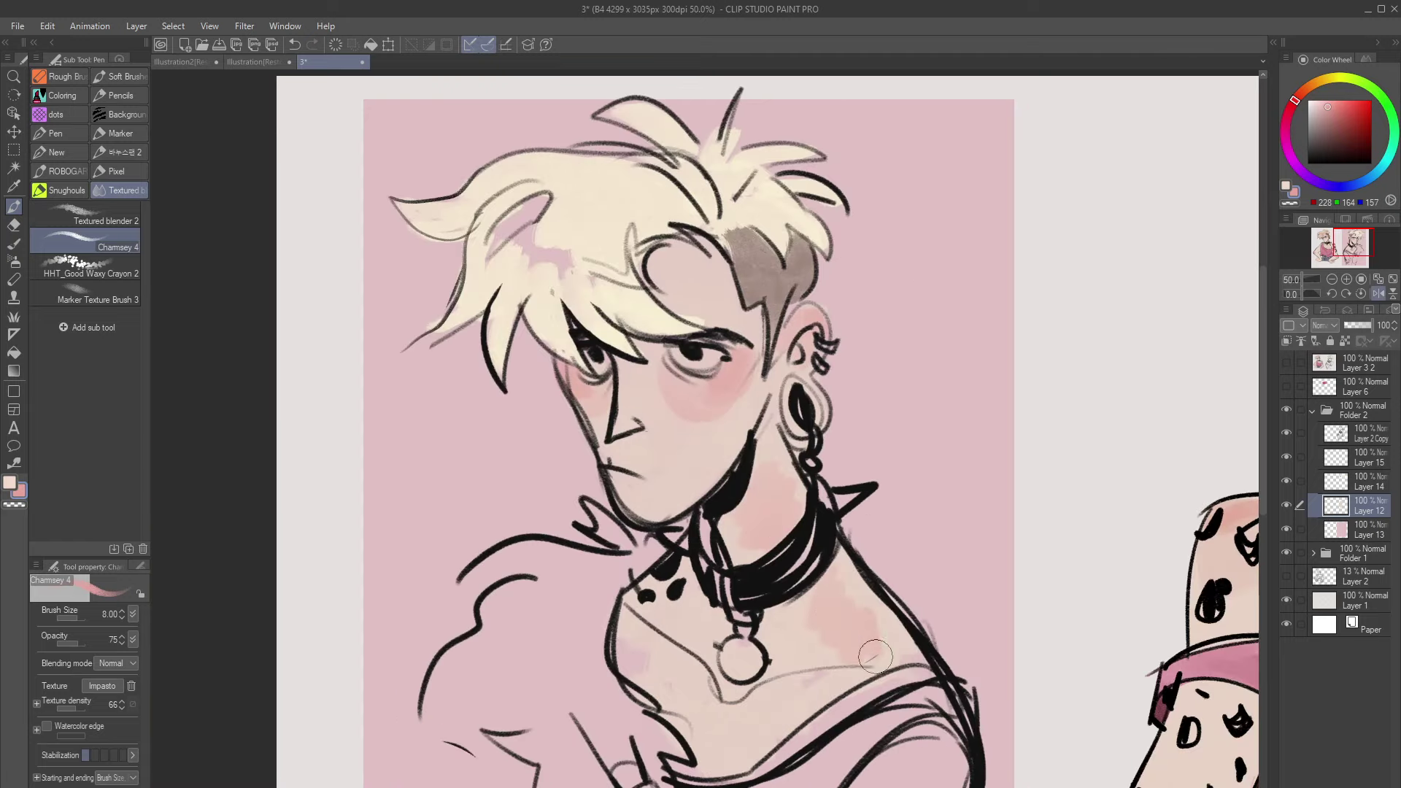
key("bracketright")
key("bracketright")
key("bracketright")
key("bracketright")
key("bracketright")
mouse_move(630, 653)
left_mouse_down()
mouse_move(673, 705)
mouse_move(646, 670)
left_mouse_up()
left_click_drag(764, 709, 751, 723)
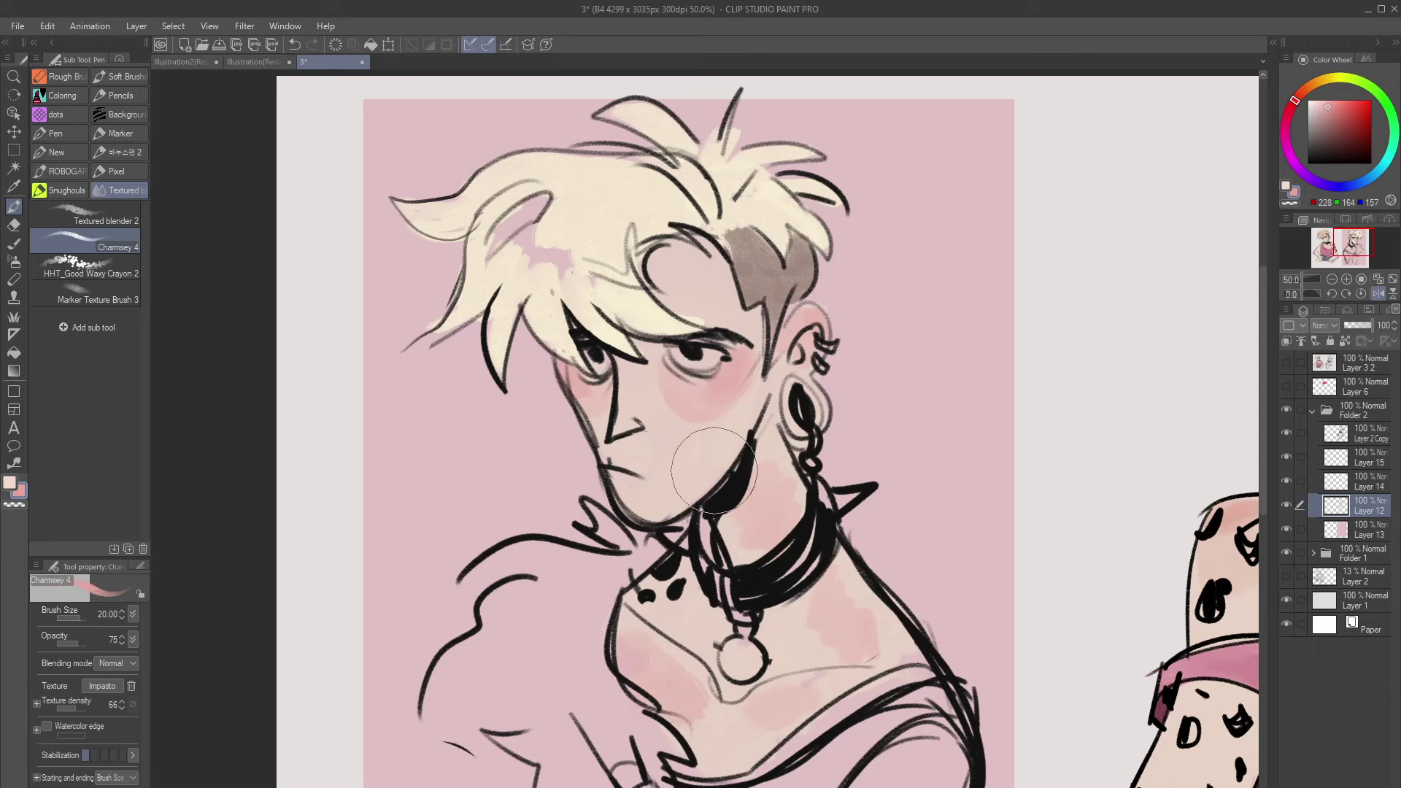
Tint the mouth area and the forehead beneath the curl pink with a smaller Charmsey 4 brush
key("bracketleft")
key("bracketleft")
key("bracketleft")
key("bracketleft")
key("bracketleft")
key("bracketleft")
key("bracketleft")
left_click_drag(605, 464, 642, 479)
left_click_drag(680, 296, 698, 273)
Sample the chest's skin tone and fill the second character's bare arm and raised hand with it
left_click(1332, 279)
left_click(836, 583, "alt")
left_click_drag(804, 685, 859, 653)
mouse_move(622, 734)
left_mouse_down()
mouse_move(686, 729)
mouse_move(702, 784)
left_mouse_up()
mouse_move(639, 697)
left_mouse_down()
mouse_move(627, 658)
mouse_move(625, 675)
left_mouse_up()
Sample the blush colour and paint it onto the top of the shoulder on Layer 12
left_click(574, 274, "alt")
left_click(1361, 484)
left_click(1361, 506)
left_click(761, 528, "alt")
left_click_drag(863, 607, 836, 617)
Blend the skin and blush on the neck, chest and hand with Textured blender 2 at size 10
left_click(88, 216)
key("bracketleft")
key("bracketleft")
key("bracketleft")
left_click_drag(716, 468, 736, 431)
mouse_move(799, 517)
left_mouse_down()
mouse_move(771, 530)
mouse_move(805, 548)
mouse_move(798, 524)
mouse_move(782, 548)
left_mouse_up()
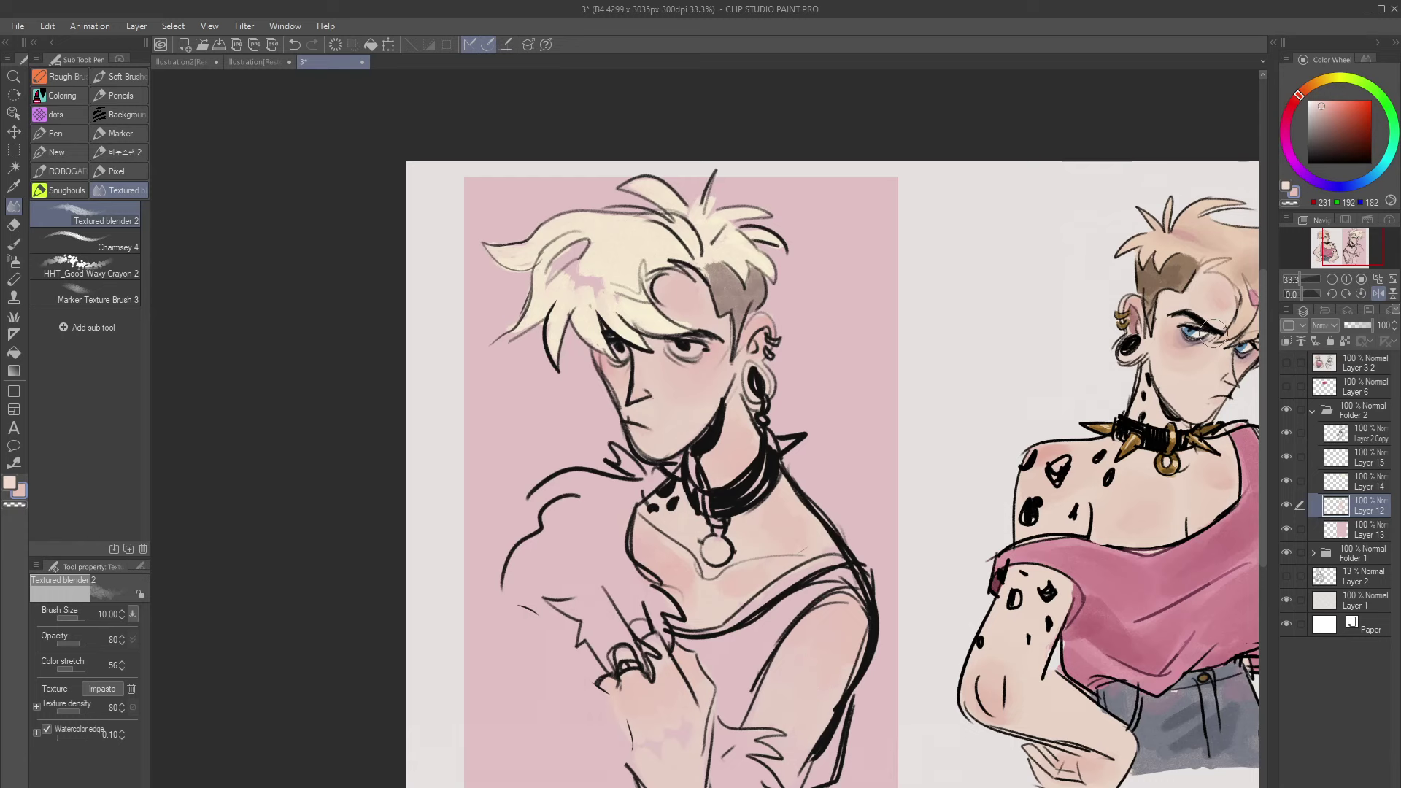
left_click_drag(1356, 252, 1354, 251)
left_click_drag(733, 598, 665, 606)
key("bracketleft")
key("bracketleft")
Deepen the blush on the cheeks, neck, shoulder and fingers in reddish tan (RGB 208, 143, 131) with Charmsey 4 at size 12
left_click(702, 248, "alt")
left_click(1332, 109)
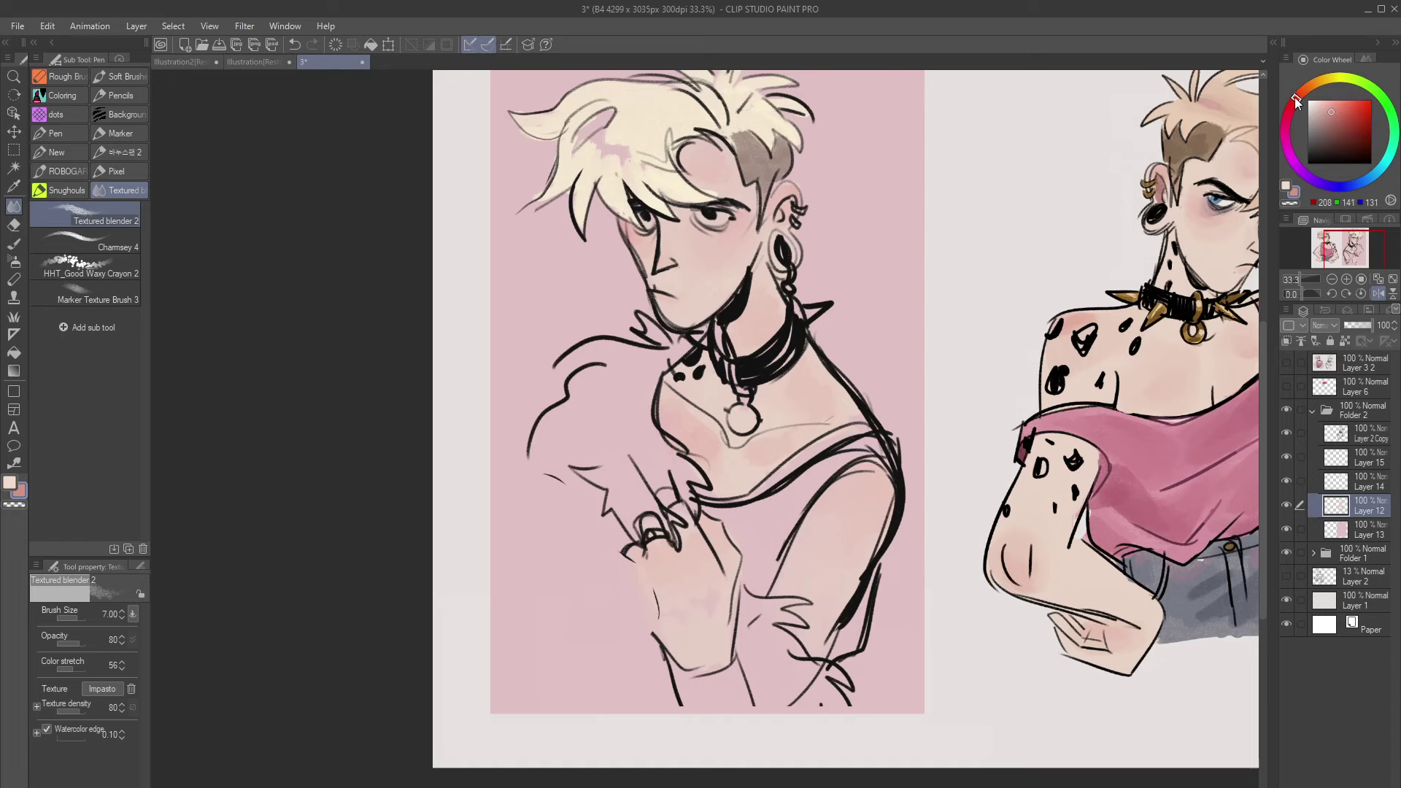
left_click(95, 241)
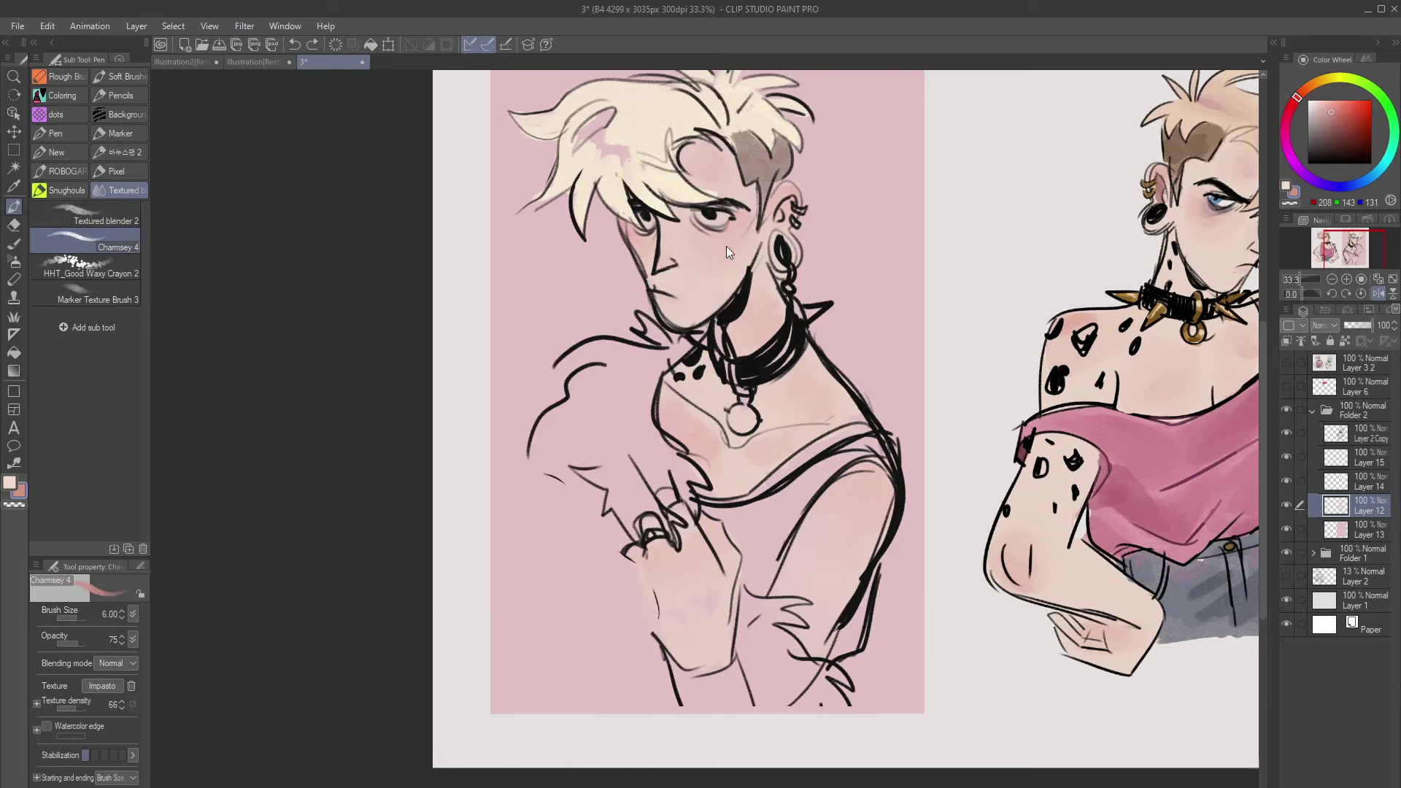
mouse_move(719, 244)
left_mouse_down()
mouse_move(732, 232)
mouse_move(706, 240)
left_mouse_up()
key("bracketright")
key("bracketright")
left_click_drag(626, 223, 636, 239)
left_click_drag(748, 305, 759, 324)
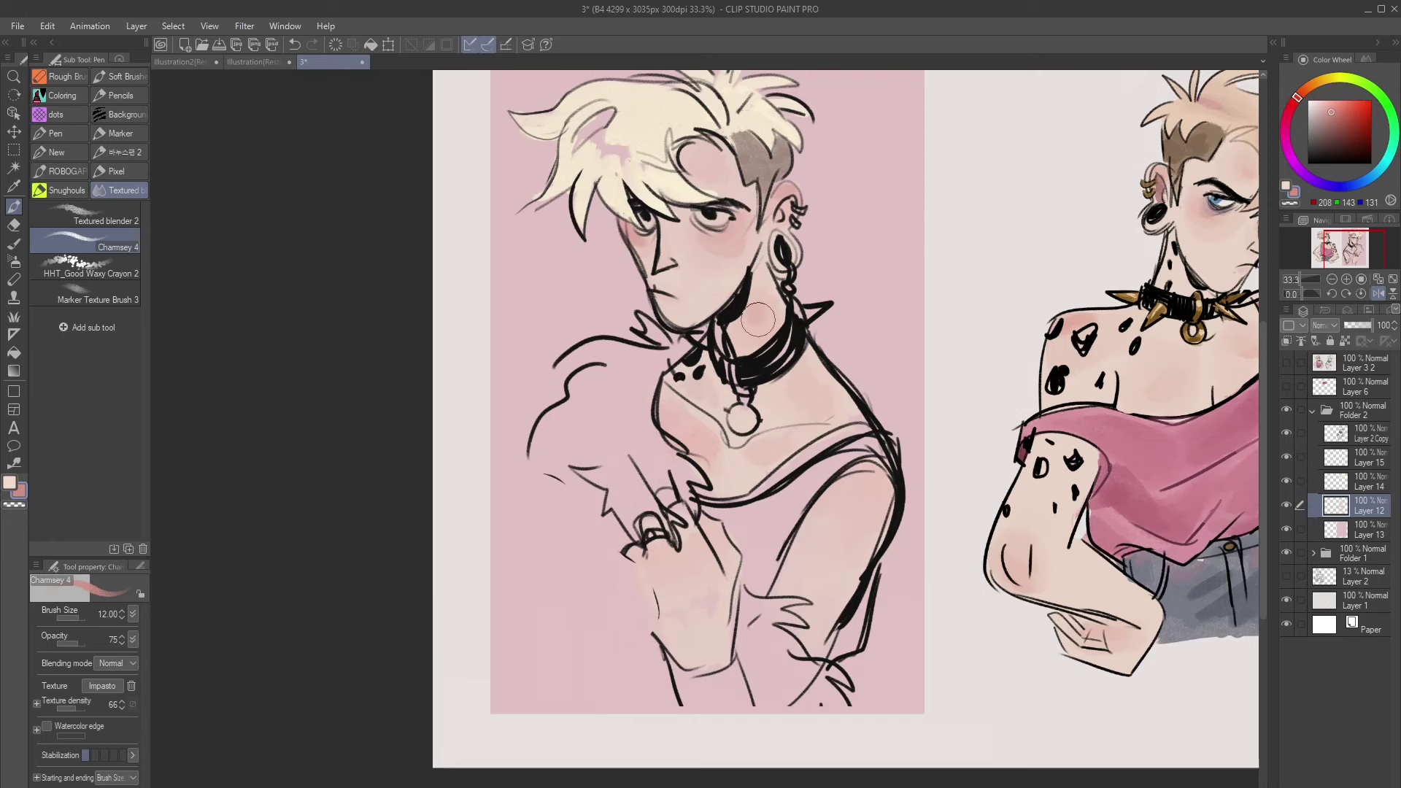
mouse_move(852, 494)
left_mouse_down()
mouse_move(876, 476)
mouse_move(894, 485)
left_mouse_up()
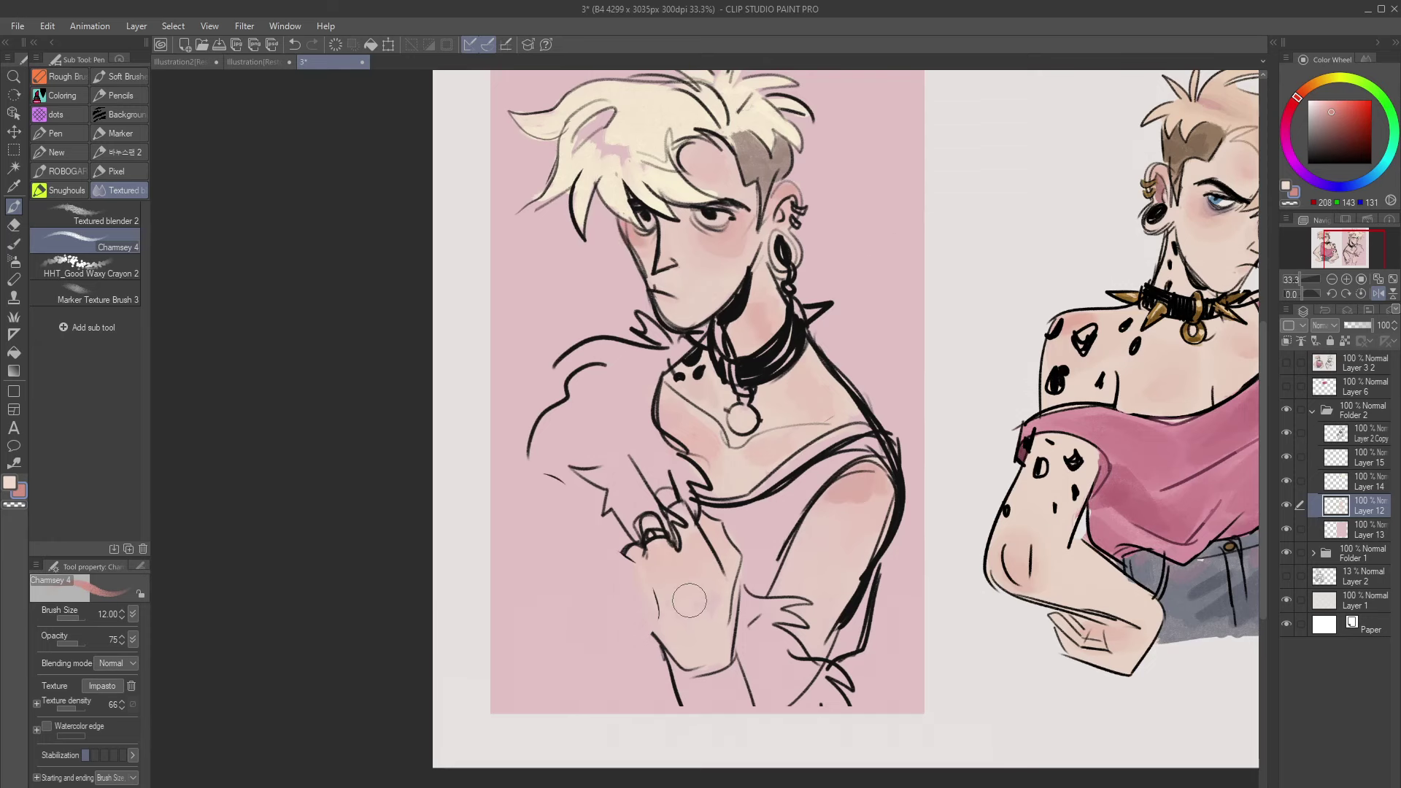
mouse_move(657, 539)
left_mouse_down()
mouse_move(686, 529)
mouse_move(670, 516)
left_mouse_up()
Redden the ear with Charmsey 4 at size 4.64 and smooth the shoulder blush with Textured blender 2
left_click_drag(74, 621, 67, 620)
left_click_drag(761, 312, 758, 302)
key("ctrl+z")
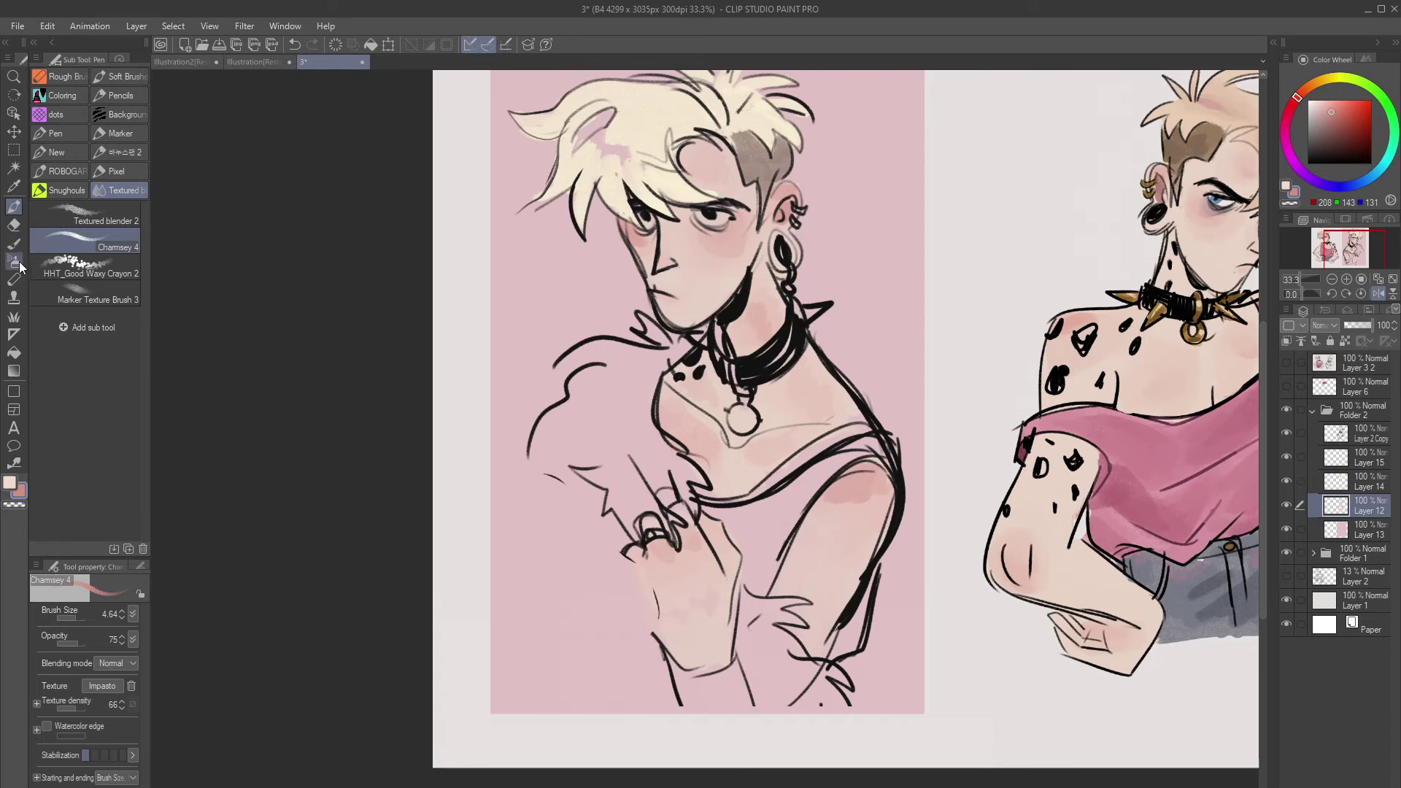
left_click(102, 216)
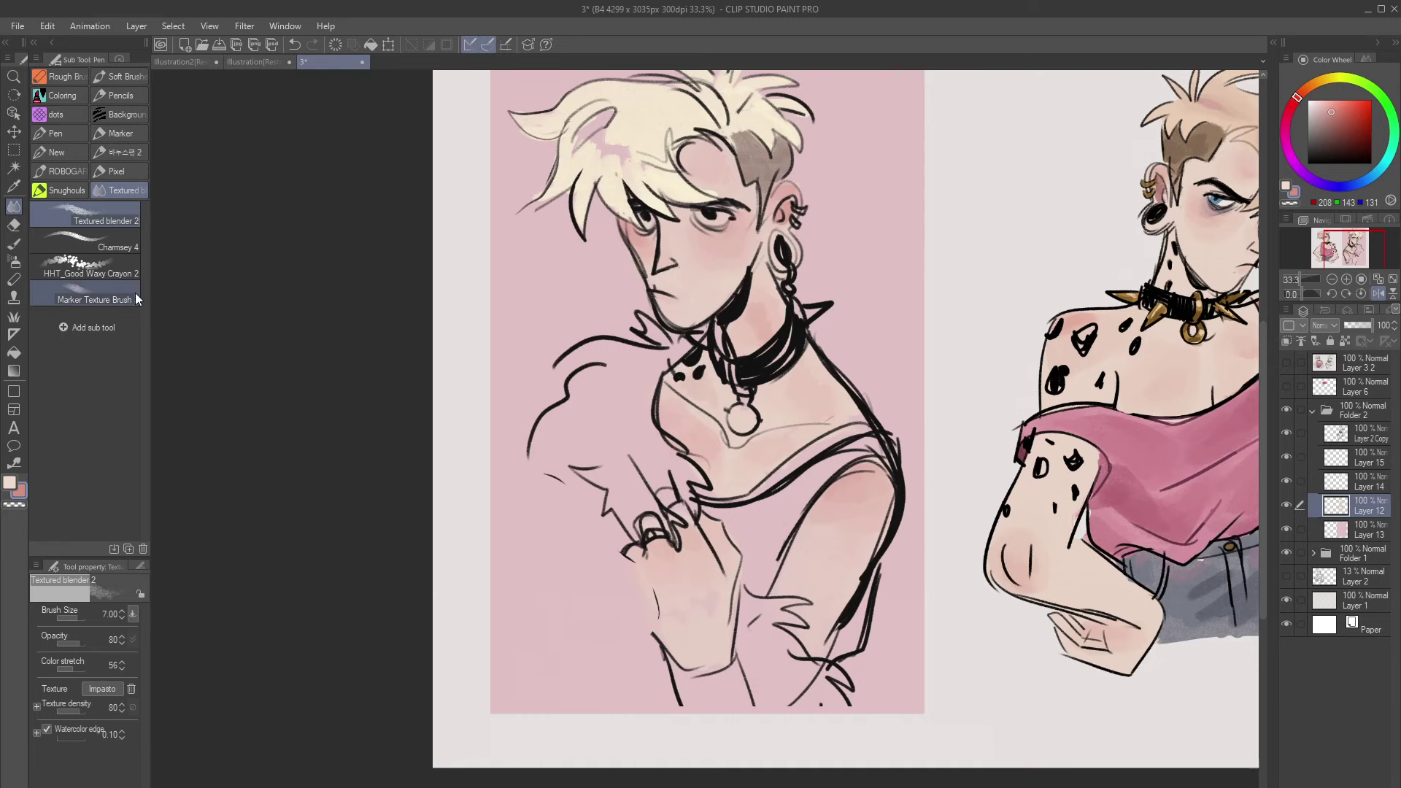
Shade beneath both eyes in a cooler mauve with Charmsey 4 and soften it with Textured blender 2 at size 5
left_click(87, 241)
mouse_move(1287, 110)
left_mouse_down()
mouse_move(1328, 132)
mouse_move(1287, 119)
left_mouse_up()
mouse_move(730, 230)
left_mouse_down()
mouse_move(693, 215)
mouse_move(732, 222)
left_mouse_up()
key("ctrl+z")
left_click_drag(638, 235, 712, 232)
left_click(686, 541, "alt")
key("j")
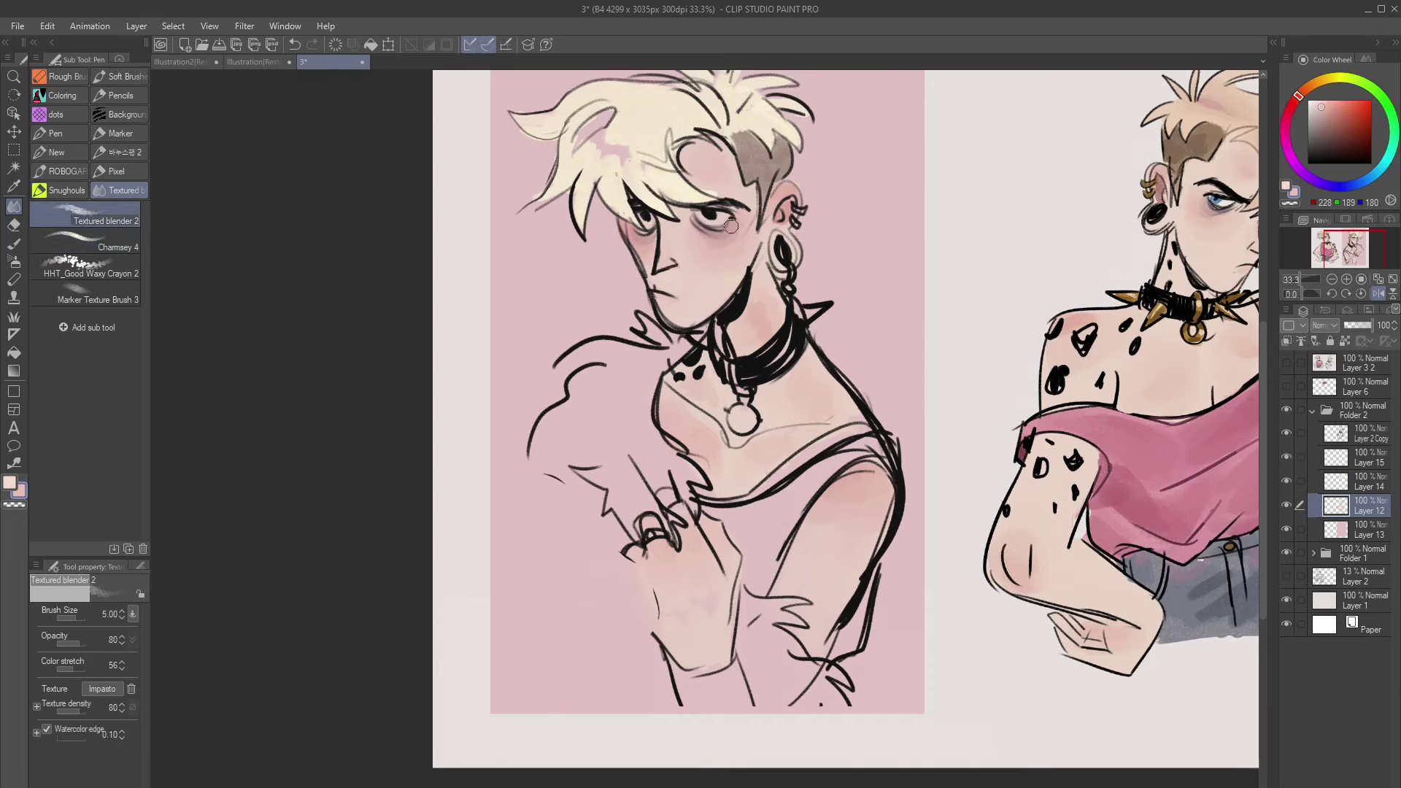
Shade the blond hair on Layer 14 in soft pink (RGB 214, 160, 160) with Charmsey 4 at size 17, and blend it with Textured blender 2
left_click(87, 249)
left_click(648, 103, "alt")
left_click(1325, 106)
left_click(1305, 87)
key("]")
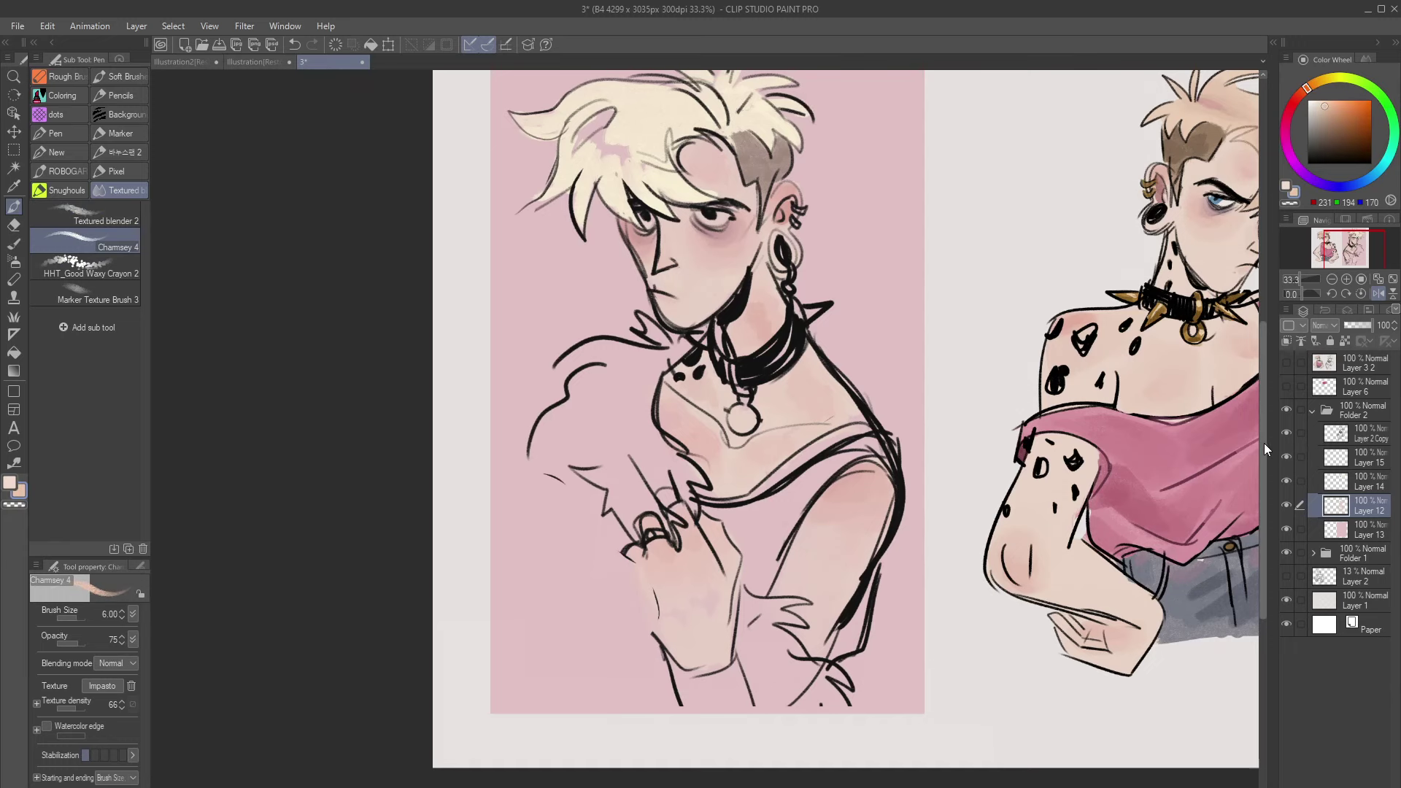
scroll(1263, 442, "up", 3)
left_click(835, 319, "alt")
left_click(1360, 479)
key("ctrl+z")
key("]")
key("]")
key("]")
key("]")
key("]")
key("]")
mouse_move(631, 215)
left_mouse_down()
mouse_move(686, 226)
mouse_move(743, 195)
left_mouse_up()
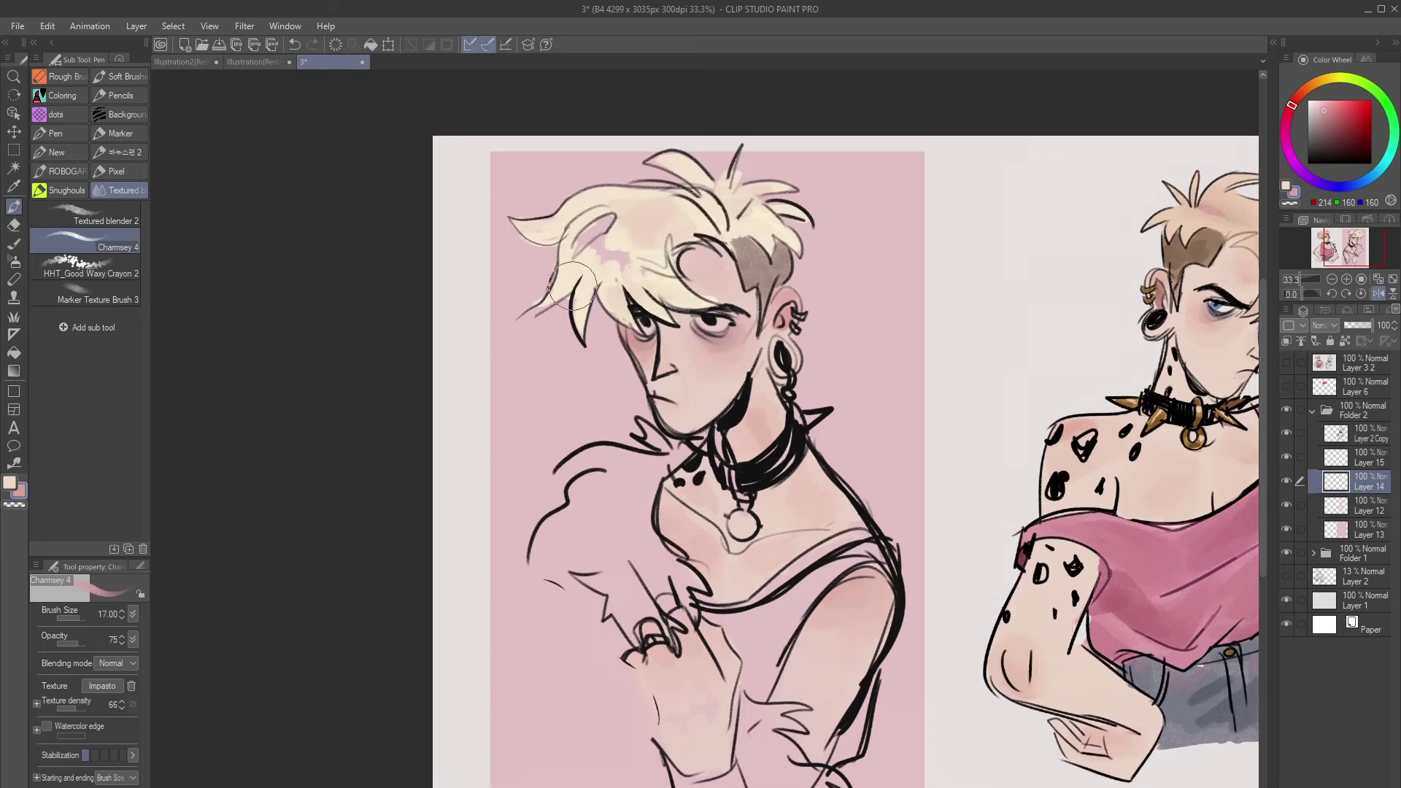
key("j")
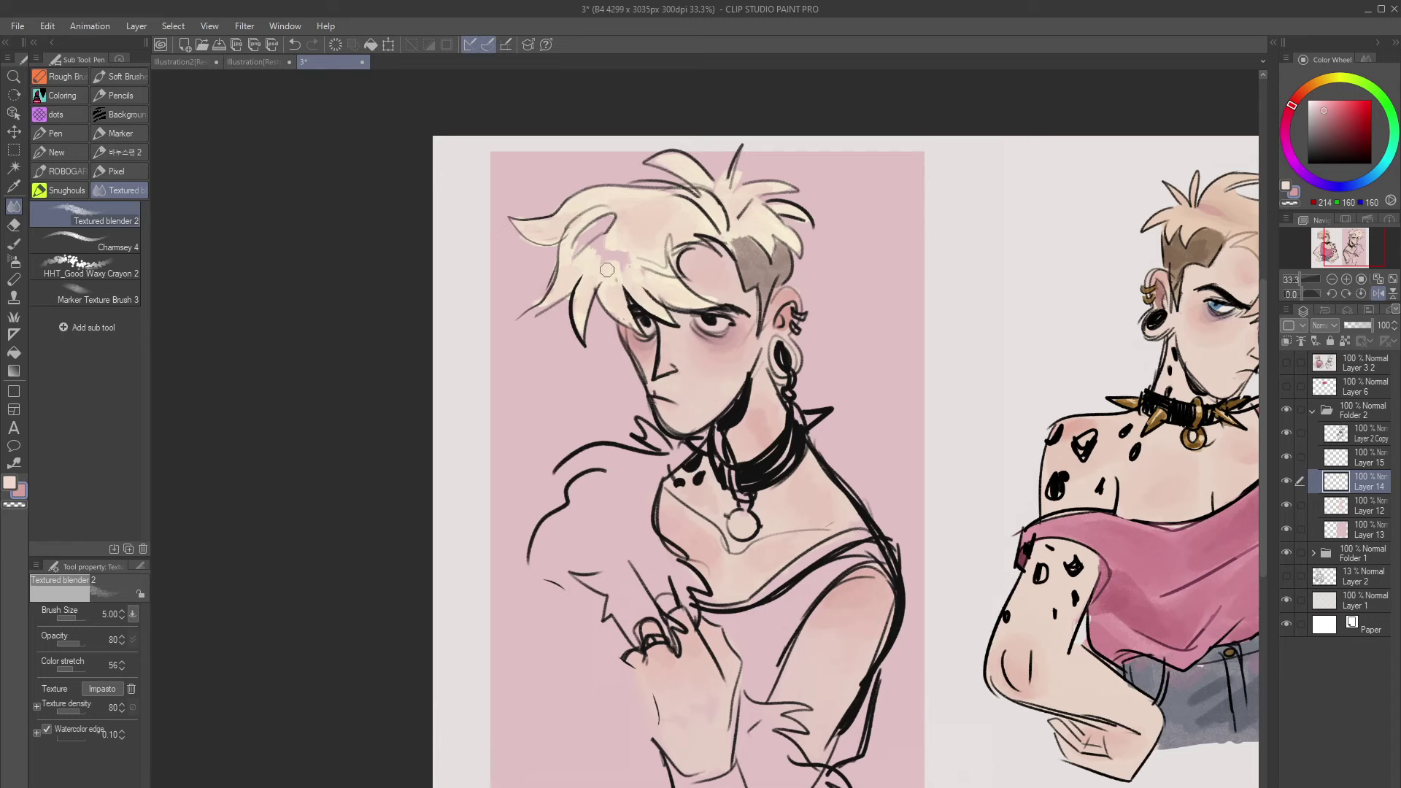
Paint patches of the sampled background pink (RGB 223, 192, 194) onto the fringe and crown with Charmsey 4 at size 6
left_click(86, 240)
key("bracketleft")
key("bracketleft")
key("bracketleft")
key("bracketleft")
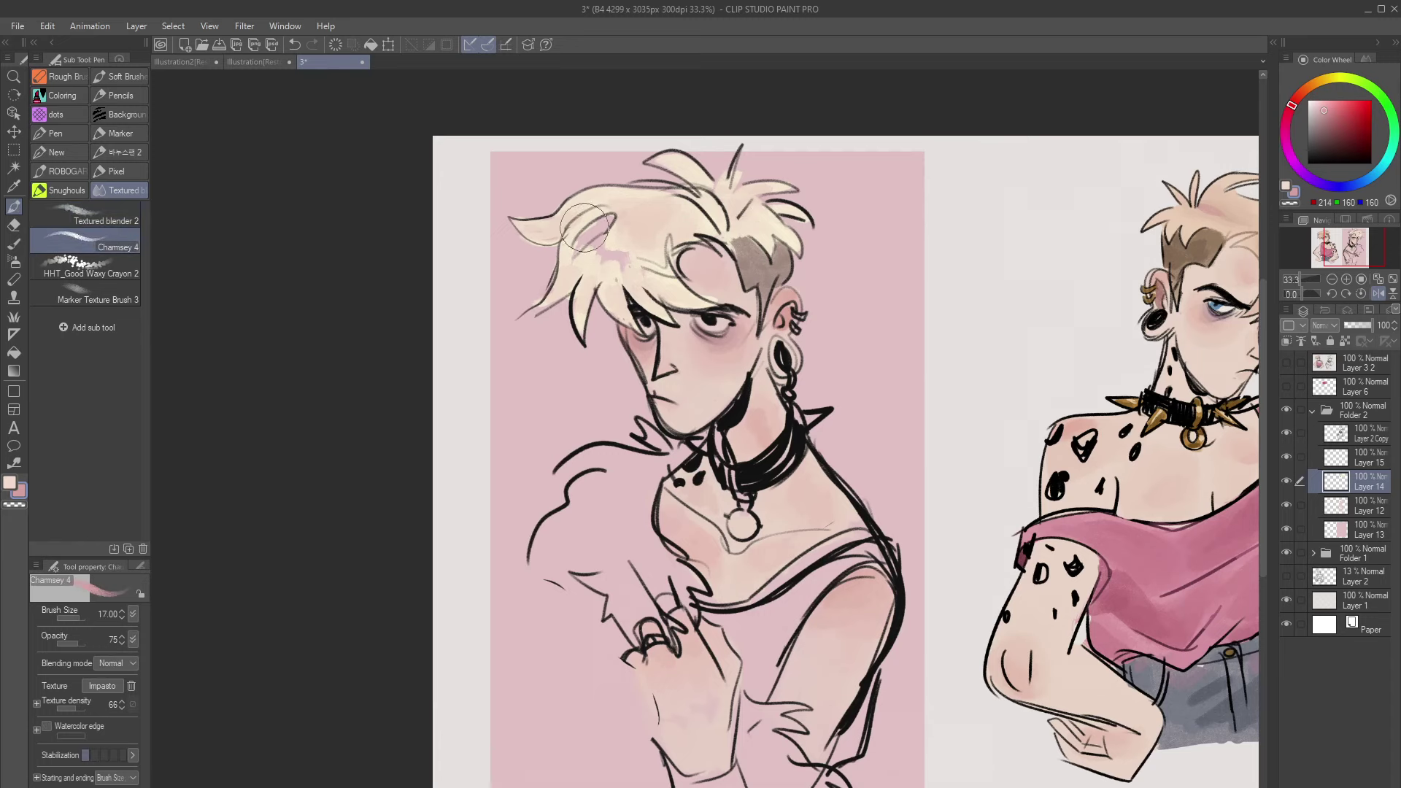
key("bracketleft")
key("bracketleft")
left_click(623, 257, "alt")
left_click_drag(624, 257, 625, 268)
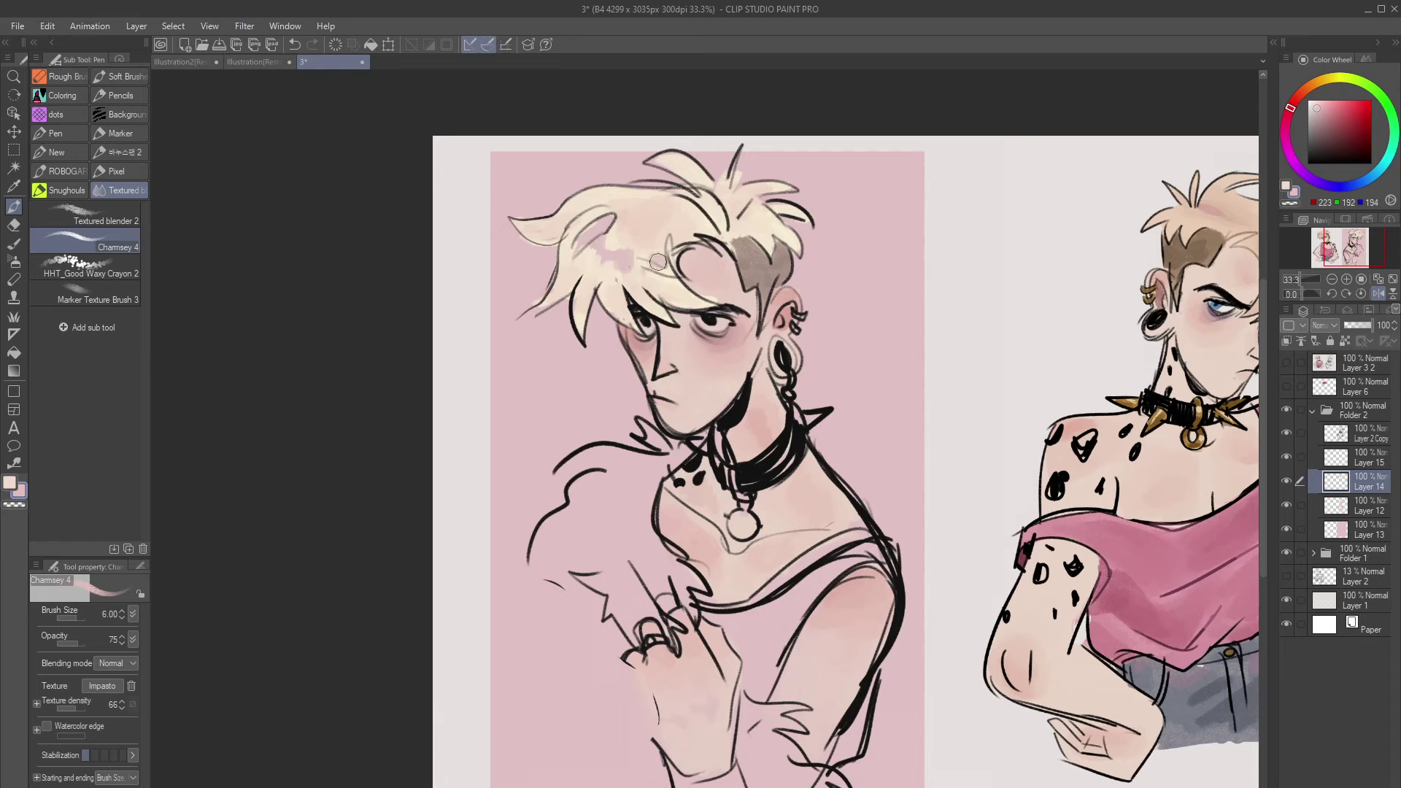
mouse_move(574, 214)
left_mouse_down()
mouse_move(586, 207)
mouse_move(558, 215)
left_mouse_up()
mouse_move(773, 230)
left_mouse_down()
mouse_move(755, 232)
mouse_move(788, 224)
left_mouse_up()
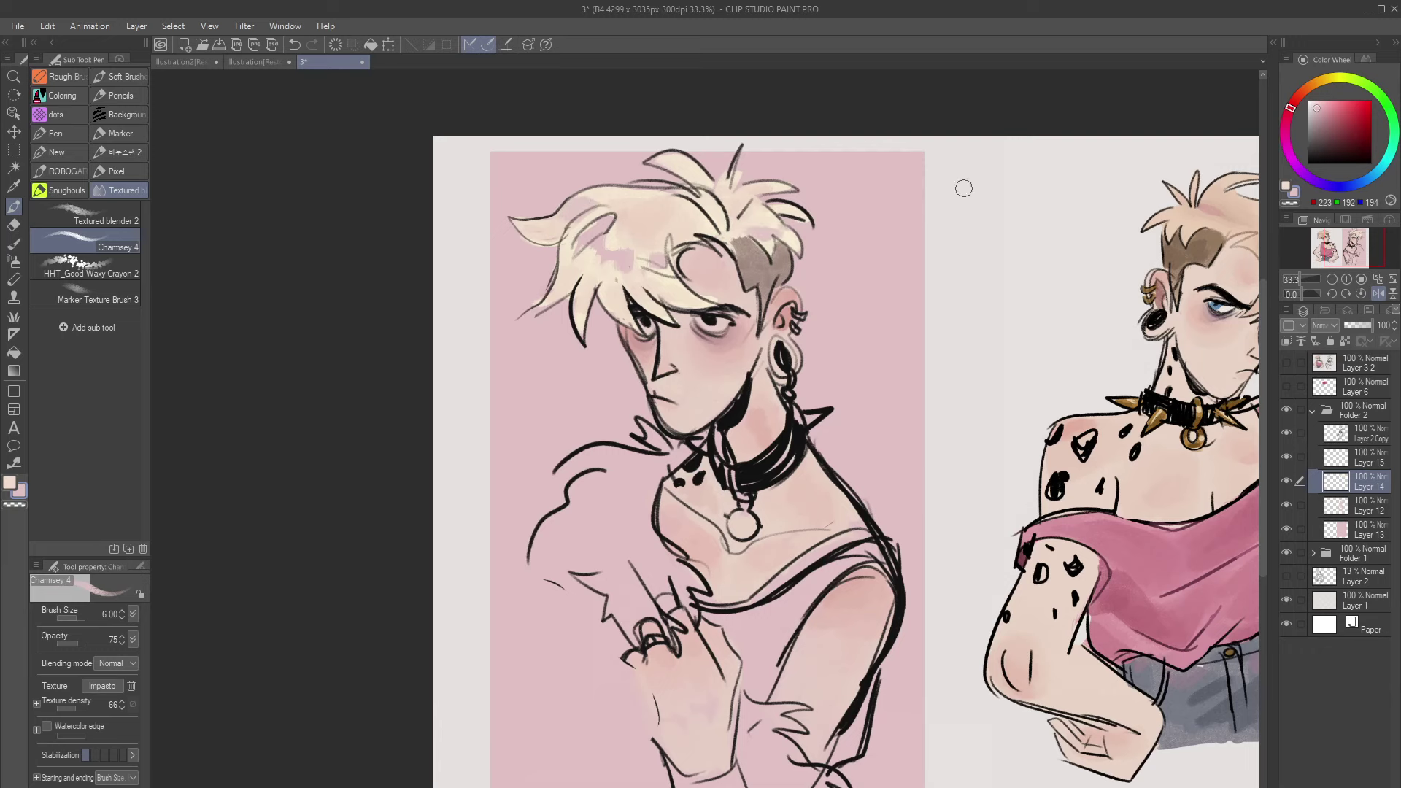
Try light blue (RGB 228, 238, 255), and paint small periwinkle accents (RGB 185, 179, 220) on the hair with Charmsey 4 at size 3
left_click(1359, 184)
left_click_drag(1334, 120, 1314, 101)
key("[")
key("[")
key("bracketleft")
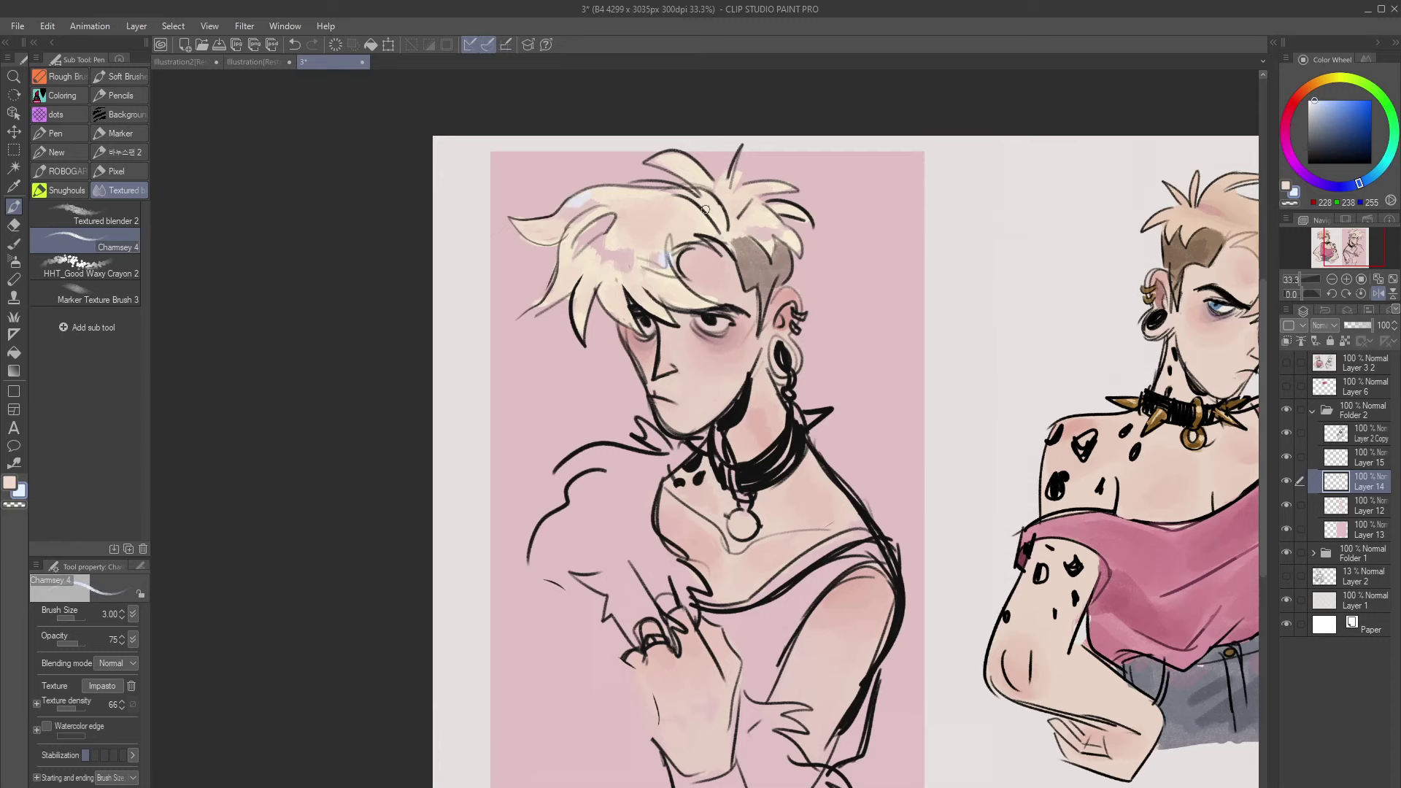
left_click(1330, 186)
left_click(1319, 109)
key("ctrl+z")
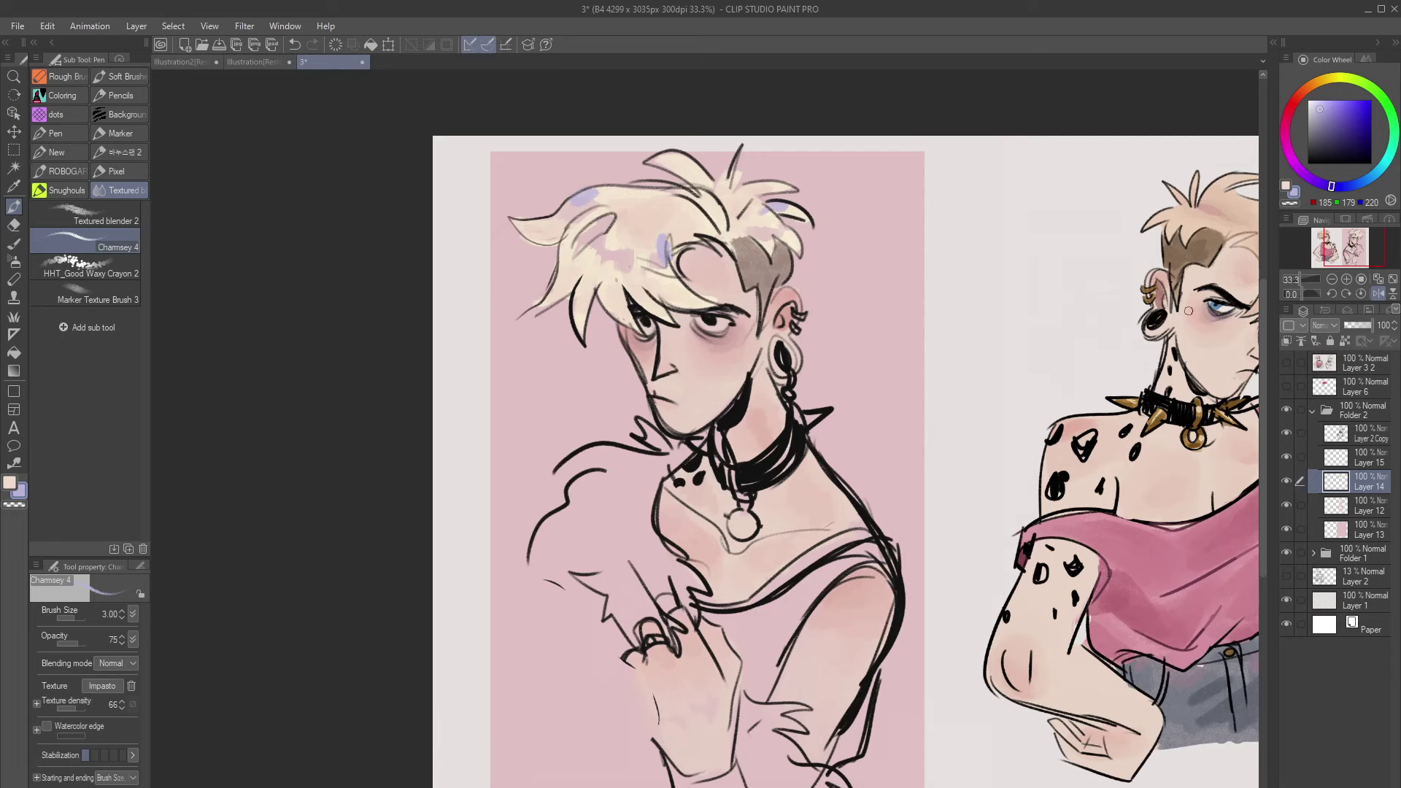
Soften the periwinkle accent at the crown of the blond hair with Textured blender 2
left_click(103, 215)
left_click_drag(598, 198, 597, 195)
Paint a mid-pink base over the feathery trim around the raised hand and below the arm with Charmsey 4 on Layer 14
left_click(103, 241)
left_click(1286, 128)
left_click(1338, 127)
key("bracketright")
key("bracketright")
key("bracketright")
mouse_move(580, 486)
left_mouse_down()
mouse_move(595, 543)
mouse_move(616, 540)
left_mouse_up()
key("ctrl+z")
left_click(1338, 111)
key("ctrl+z")
left_click_drag(616, 479, 639, 550)
left_click_drag(566, 470, 675, 453)
mouse_move(553, 531)
left_mouse_down()
mouse_move(542, 566)
mouse_move(620, 583)
left_mouse_up()
left_click_drag(633, 573, 686, 583)
left_click_drag(573, 609, 631, 628)
left_click_drag(649, 599, 690, 609)
left_click_drag(745, 719, 782, 721)
left_click_drag(752, 766, 850, 779)
mouse_move(573, 478)
left_mouse_down()
mouse_move(599, 507)
mouse_move(660, 482)
left_mouse_up()
mouse_move(558, 592)
left_mouse_down()
mouse_move(638, 613)
mouse_move(648, 521)
left_mouse_up()
Layer deeper pink (RGB 193, 67, 99) over both areas of feathery trim with Charmsey 4 at size 7
left_click(1343, 123)
key("bracketright")
key("bracketright")
mouse_move(613, 397)
left_mouse_down()
mouse_move(639, 377)
mouse_move(610, 410)
mouse_move(690, 362)
left_mouse_up()
key("ctrl+z")
key("ctrl+z")
left_click(1348, 115)
left_click_drag(580, 374, 671, 383)
left_click_drag(587, 420, 651, 443)
mouse_move(584, 517)
left_mouse_down()
mouse_move(646, 545)
mouse_move(670, 507)
mouse_move(689, 558)
left_mouse_up()
key("bracketleft")
left_click_drag(688, 478, 717, 496)
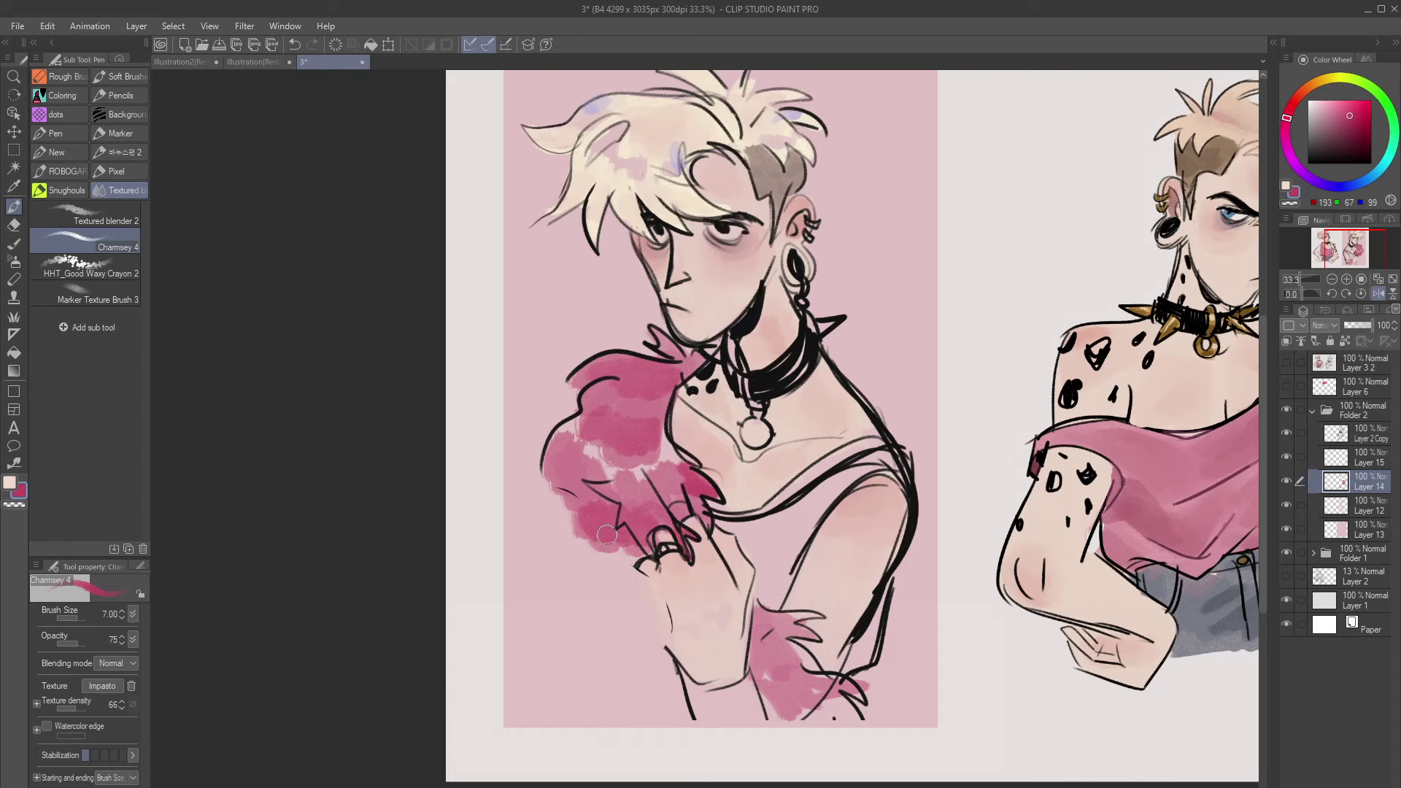
mouse_move(786, 704)
left_mouse_down()
mouse_move(848, 713)
mouse_move(769, 688)
mouse_move(779, 698)
mouse_move(831, 689)
mouse_move(801, 670)
left_mouse_up()
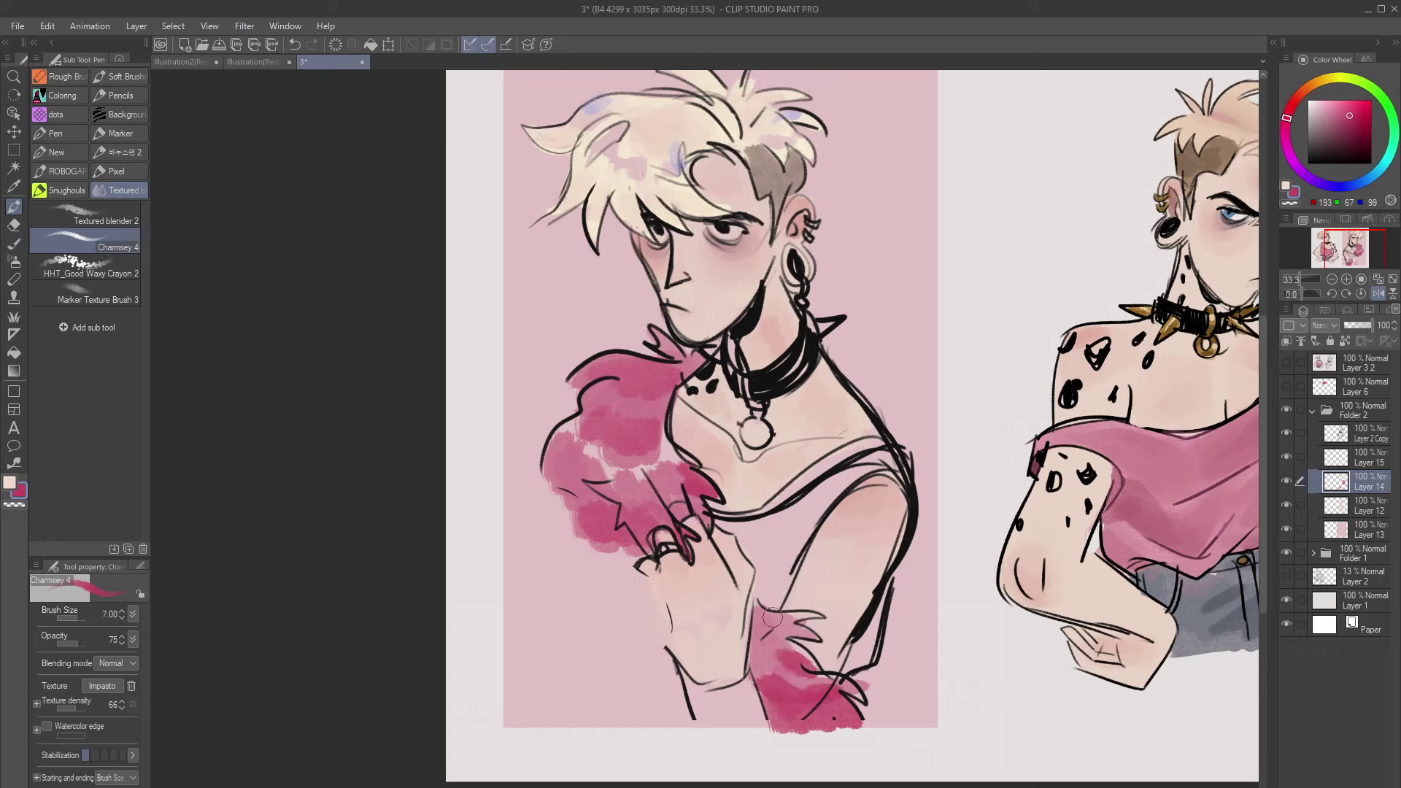
Fill the lower end of the raised forearm with the sampled skin tone on Layer 12
left_click_drag(691, 663, 711, 718)
key("ctrl+z")
left_click(695, 654, "ctrl+shift")
left_click(690, 661, "alt")
left_click_drag(691, 661, 759, 725)
Paint the pink-backdrop character's tank top very pale pink on Layer 12 with Charmsey 4
left_click(1289, 111)
left_click_drag(1319, 107, 1313, 101)
mouse_move(819, 504)
left_mouse_down()
mouse_move(792, 553)
mouse_move(761, 556)
mouse_move(804, 503)
mouse_move(886, 460)
left_mouse_up()
key("ctrl+z")
key("ctrl+z")
key("bracketleft")
mouse_move(824, 493)
left_mouse_down()
mouse_move(787, 517)
mouse_move(766, 607)
left_mouse_up()
left_click_drag(879, 615, 848, 668)
Fill the whites of both eyes with the same pale pink, reducing Charmsey 4 to size 4
left_click_drag(727, 235, 734, 234)
key("bracketleft")
key("bracketleft")
left_click_drag(649, 238, 658, 232)
Colour the collar's side spikes and round pendant in gold (RGB 196, 148, 81) with Charmsey 4 at size 4
left_click(1316, 83)
left_click(1344, 116)
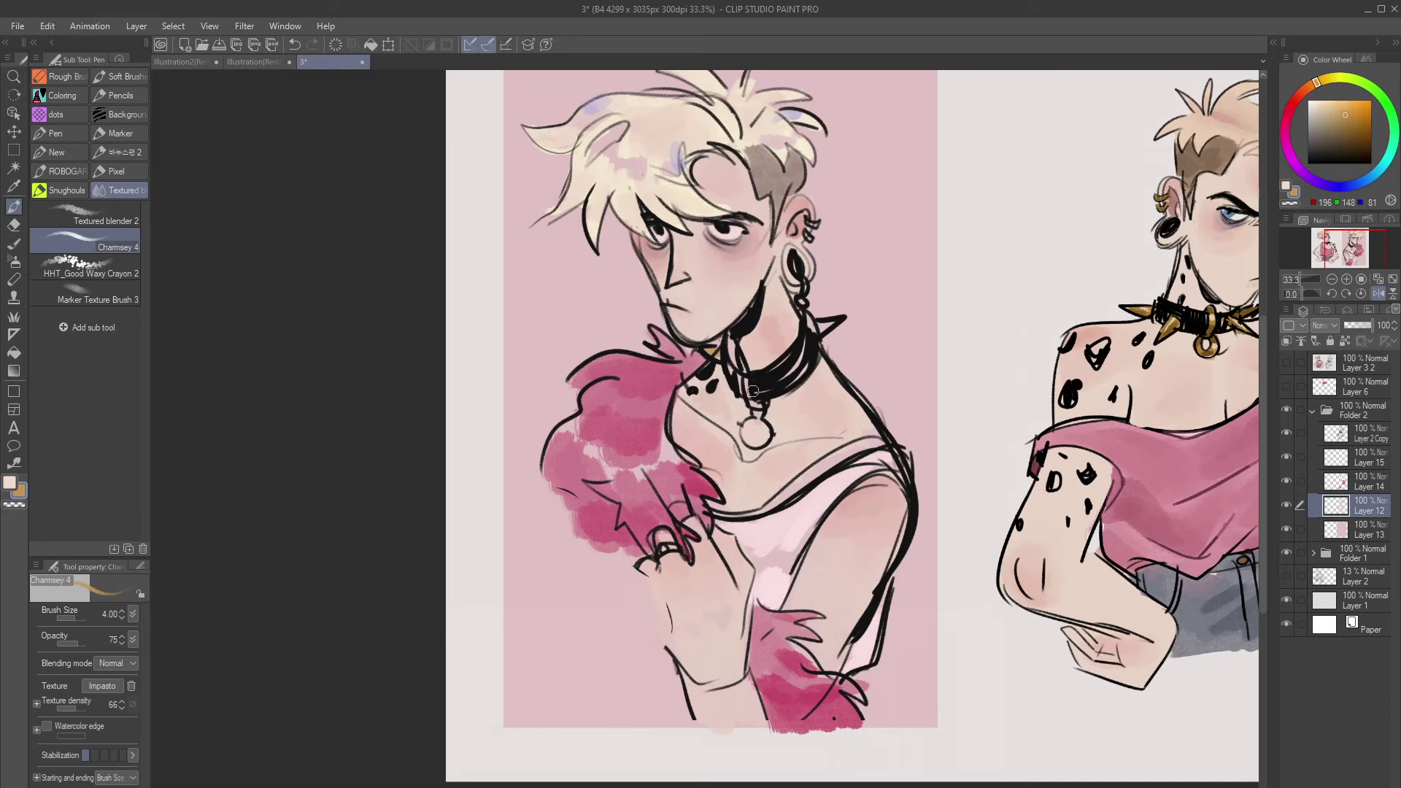
left_click_drag(747, 426, 762, 443)
left_click_drag(762, 443, 759, 407)
left_click_drag(832, 330, 821, 328)
Add a new layer above Layer 2 Copy, and paint extra gold spikes across the front of the black collar
left_click(1365, 434)
left_click(1286, 363)
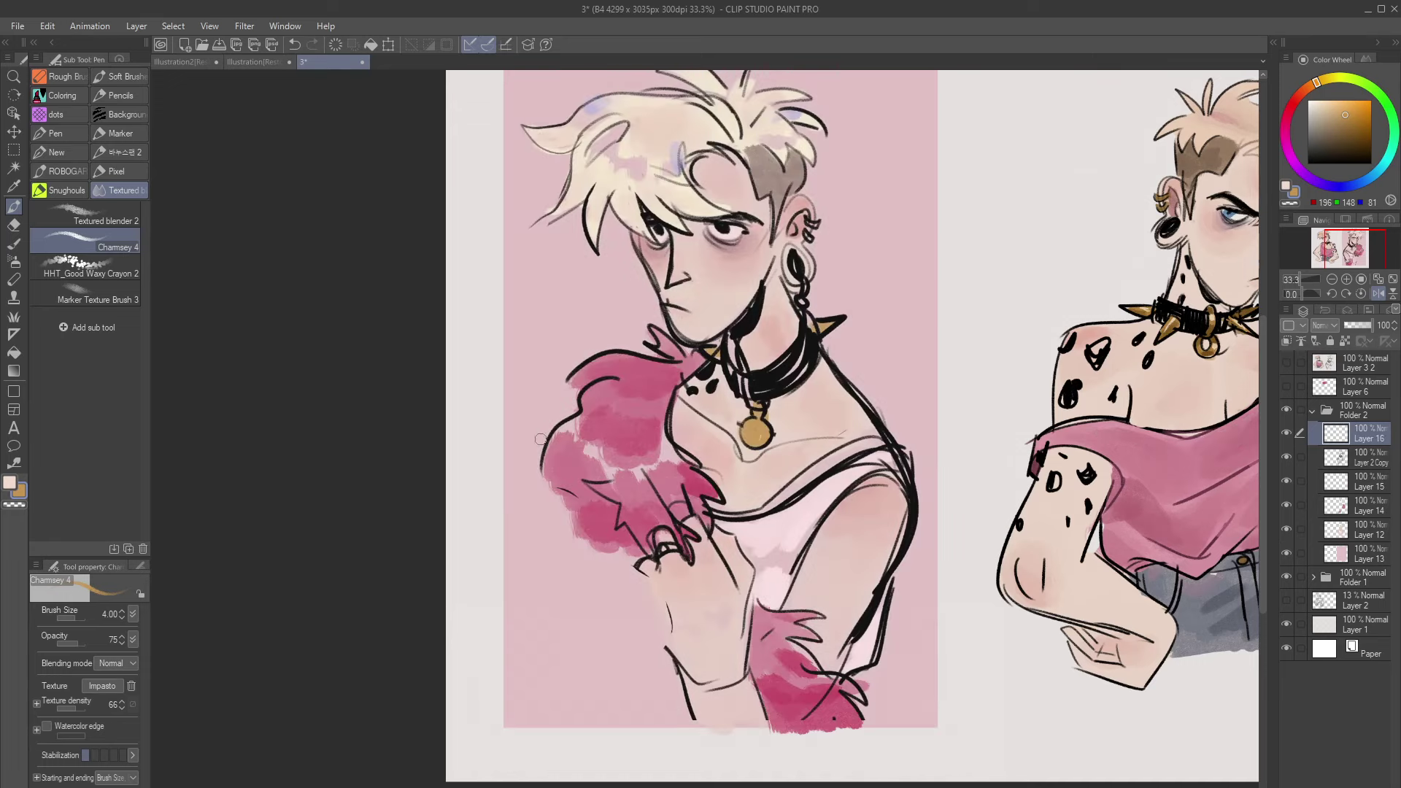
key("bracketleft")
key("bracketleft")
left_click_drag(780, 379, 817, 354)
mouse_move(737, 374)
left_mouse_down()
mouse_move(719, 378)
mouse_move(799, 402)
mouse_move(818, 342)
left_mouse_up()
Shade the spikes and pendant in brown (RGB 135, 93, 36) at size 1.5, and highlight them in cream (RGB 255, 227, 187) at size 1.2
left_click(767, 383, "alt")
key("bracketleft")
left_click(800, 373, "alt")
key("bracketleft")
mouse_move(785, 378)
left_mouse_down()
mouse_move(794, 394)
mouse_move(831, 359)
left_mouse_up()
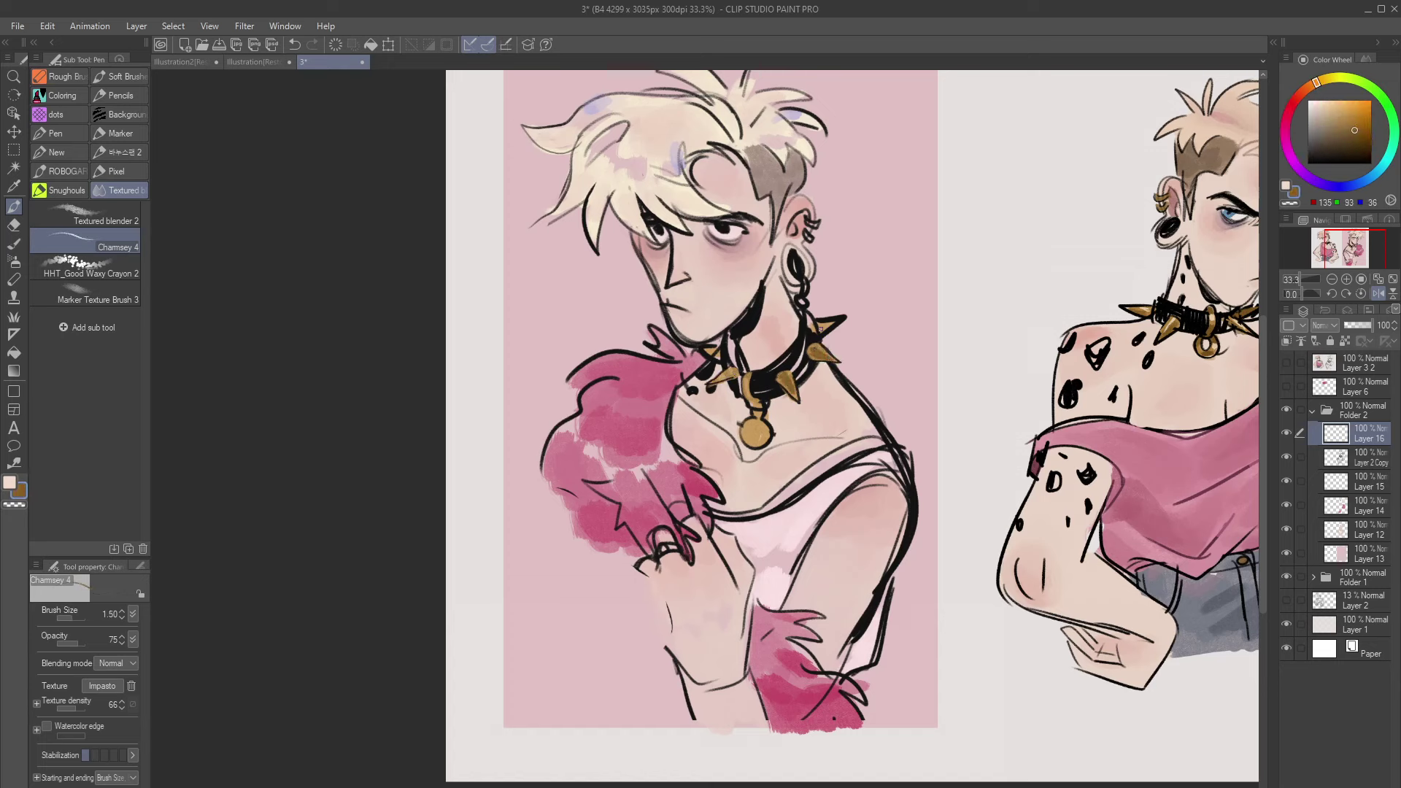
left_click_drag(752, 418, 744, 435)
left_click_drag(764, 427, 758, 445)
left_click(1324, 101)
key("bracketleft")
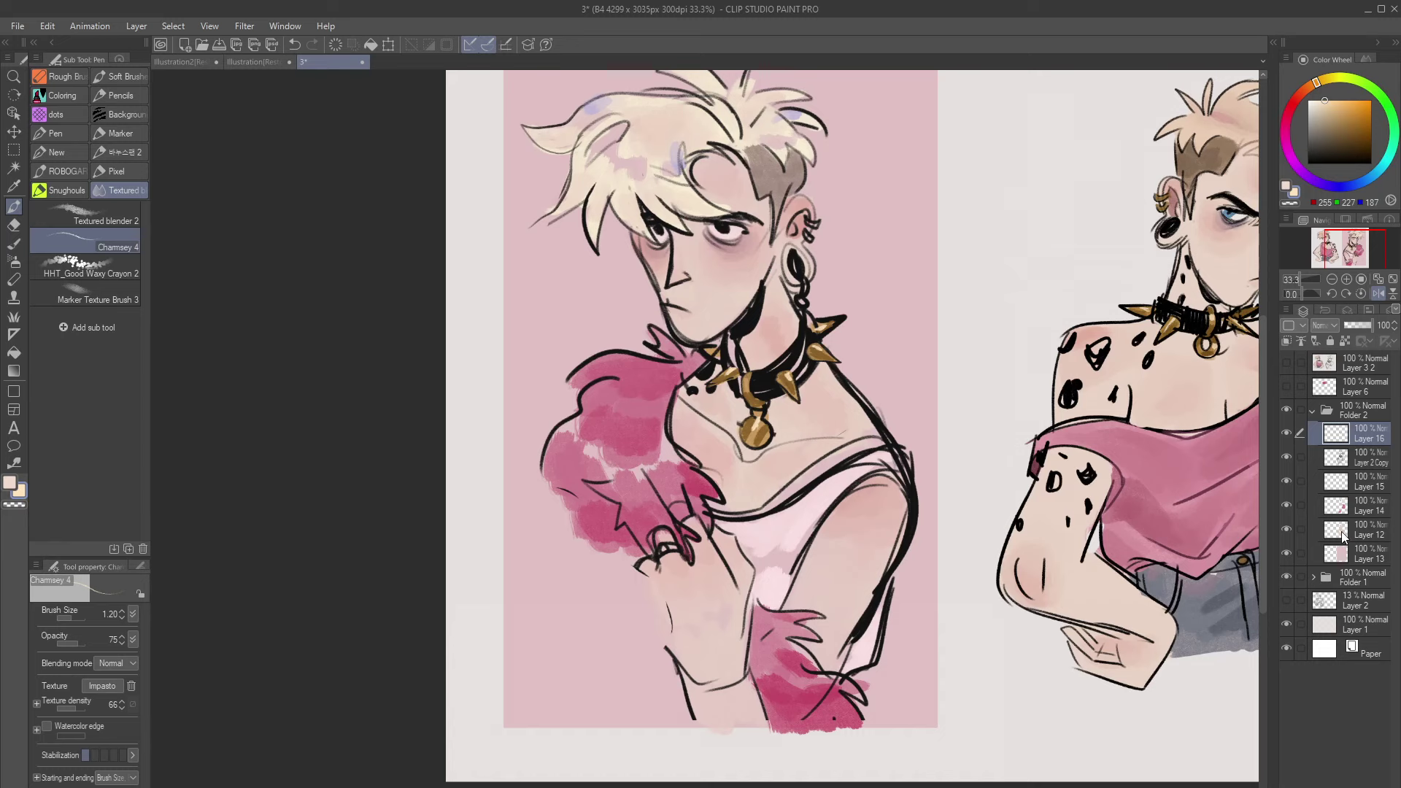
Erase the excess outline around the ear gauge on Layer 2 Copy with the Hard eraser at size 3, and retouch it in sampled near-black
left_click(1361, 460)
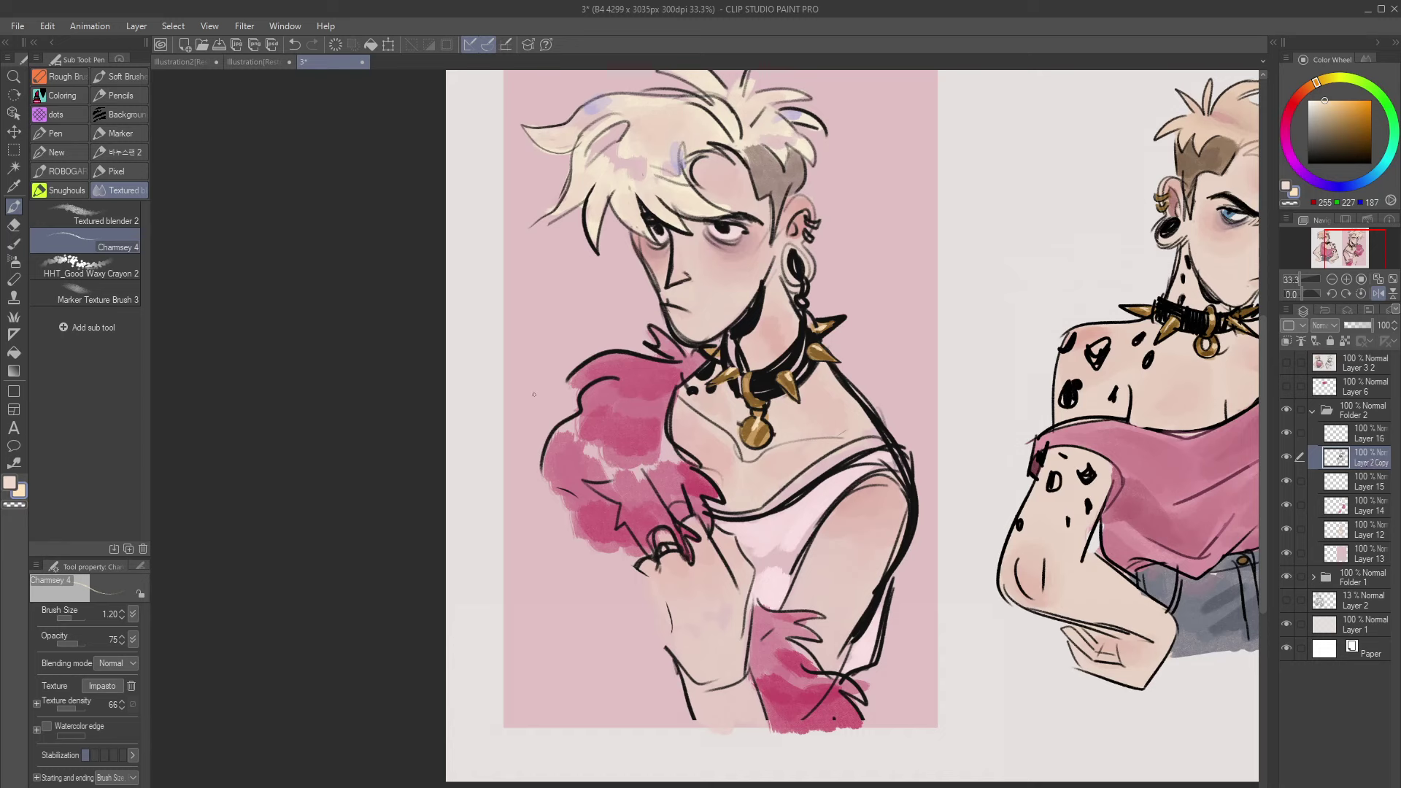
left_click(13, 225)
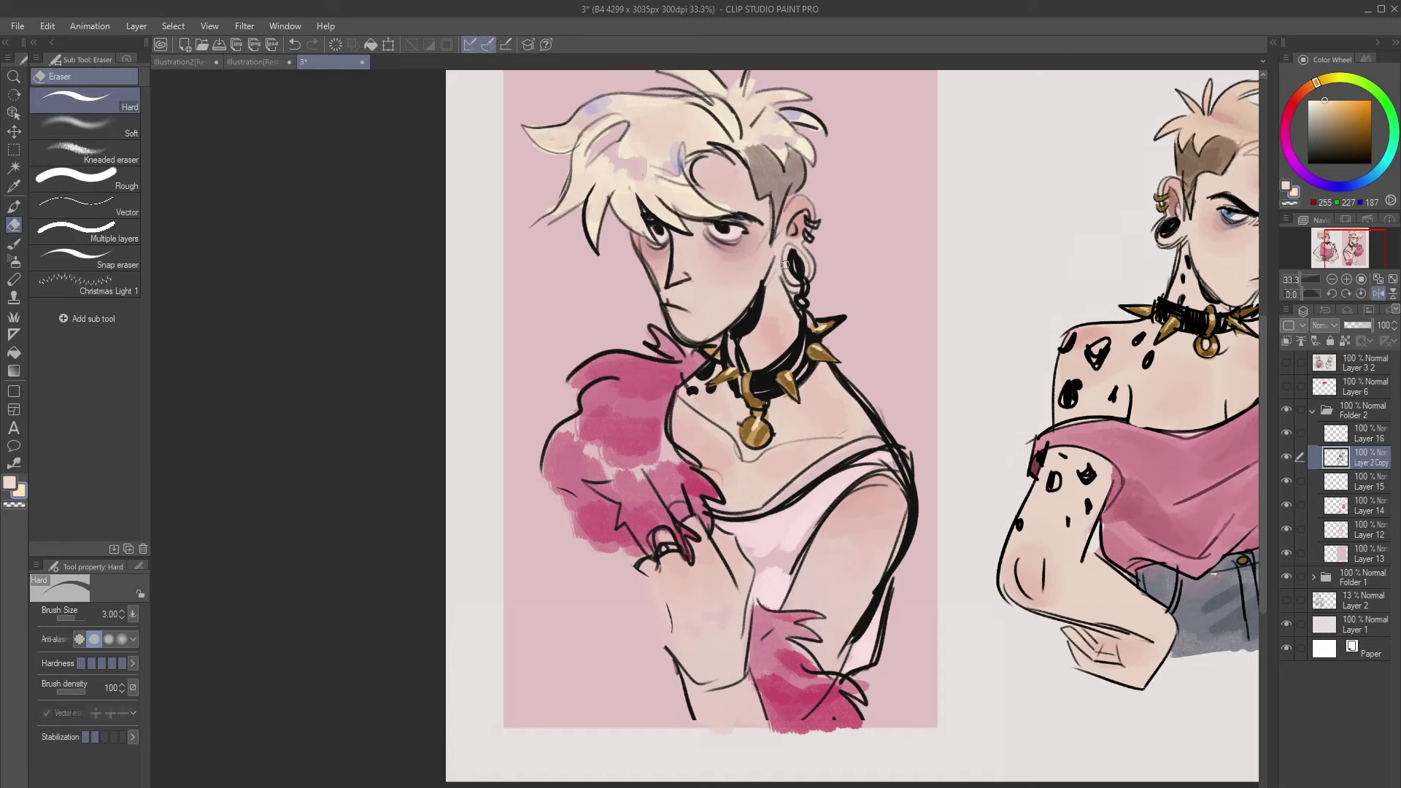
left_click_drag(789, 278, 834, 281)
key("p")
left_click(794, 265, "alt")
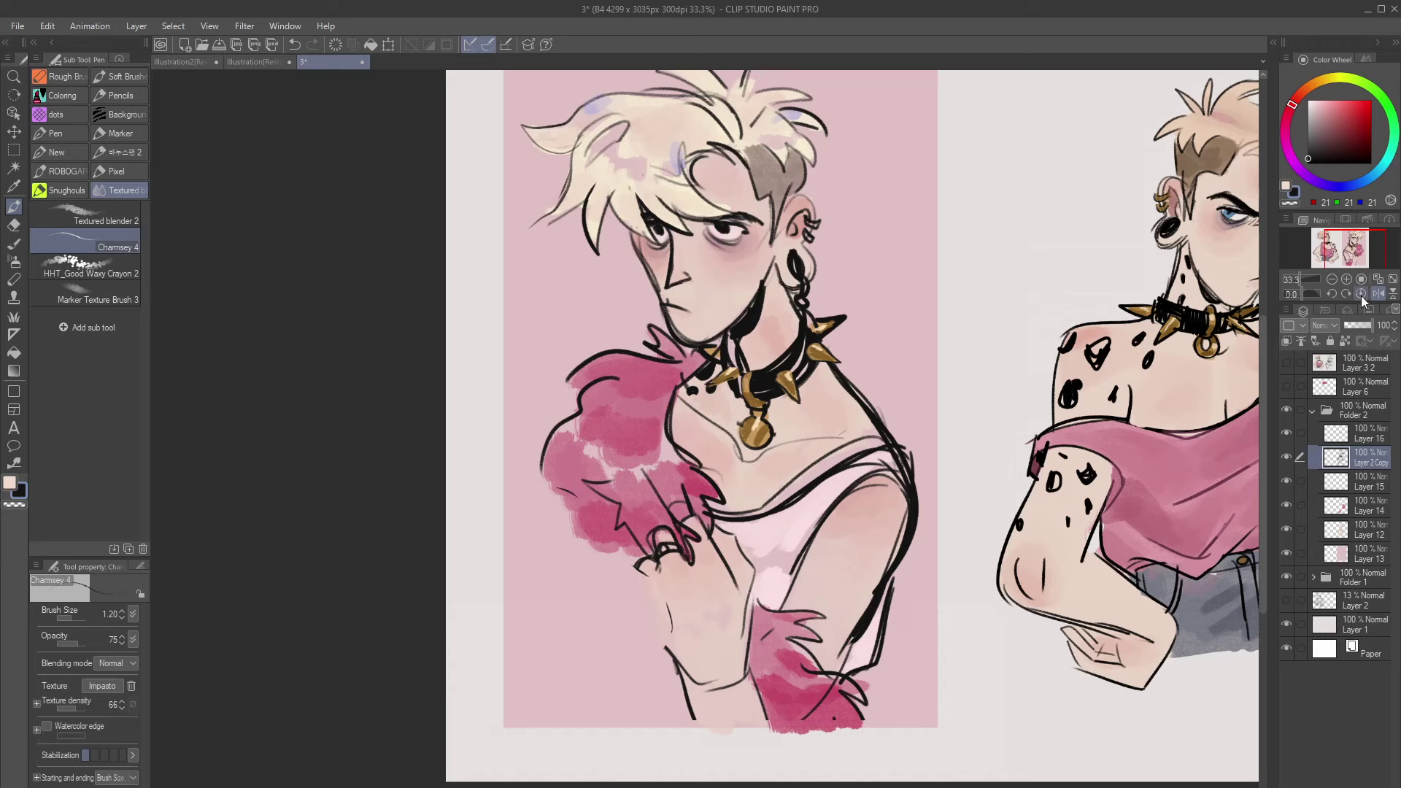
Blend the feathery trim on Layer 14 and the pale tank top on Layer 12 with Textured blender 2 at size 8
left_click(1366, 508)
key("j")
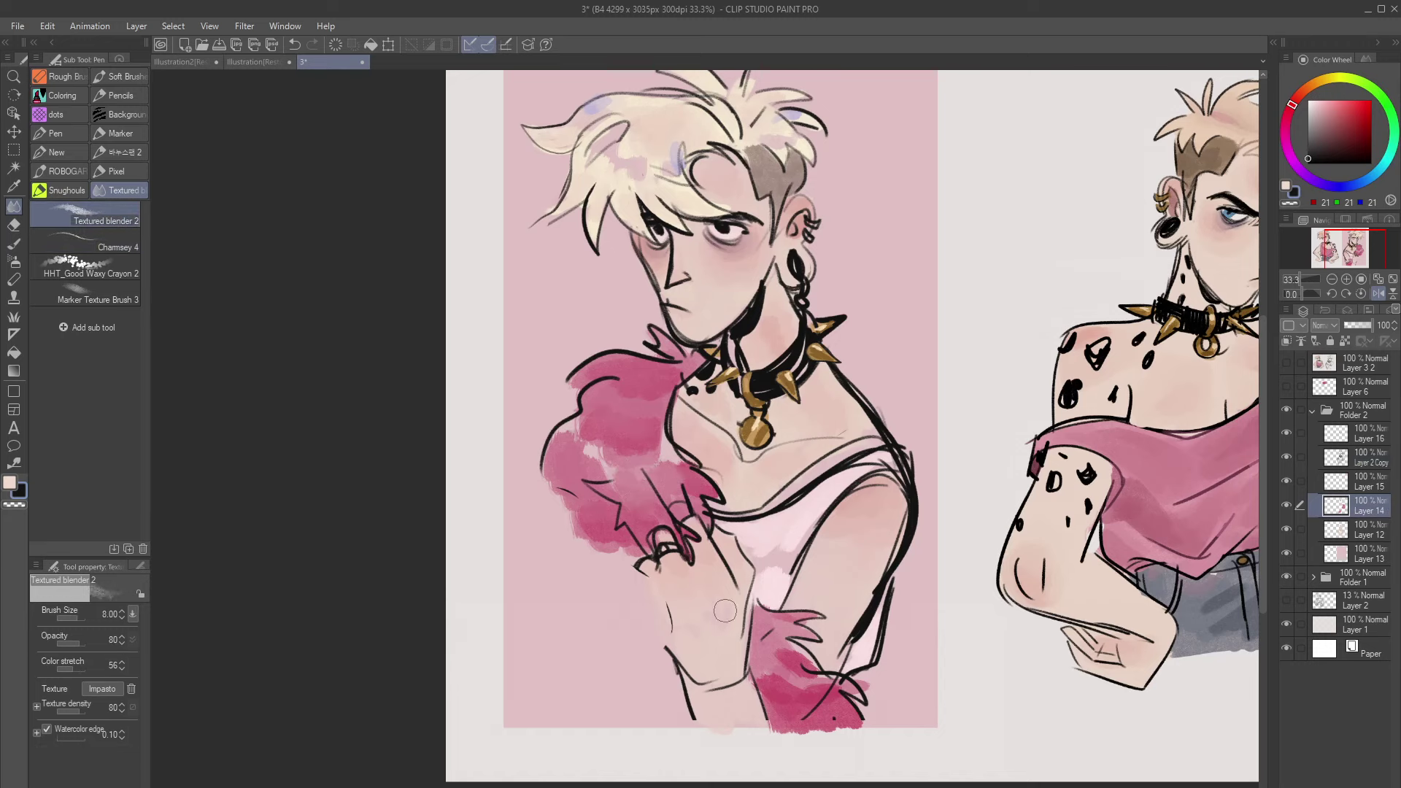
left_click(1367, 530)
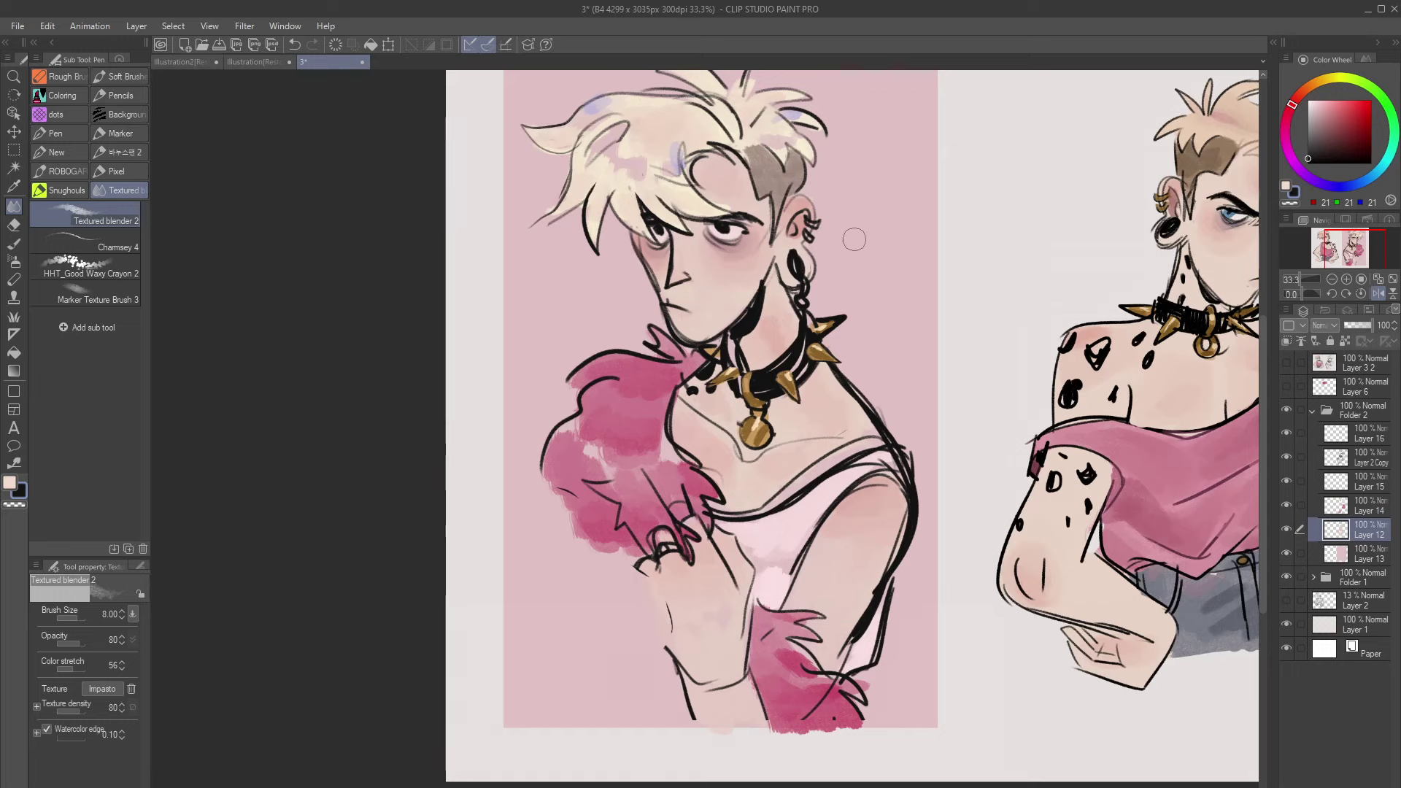
Bring both characters fully into view, and ready Charmsey 4 at size 4 on the line art layer, Layer 2 Copy
left_click(1331, 279)
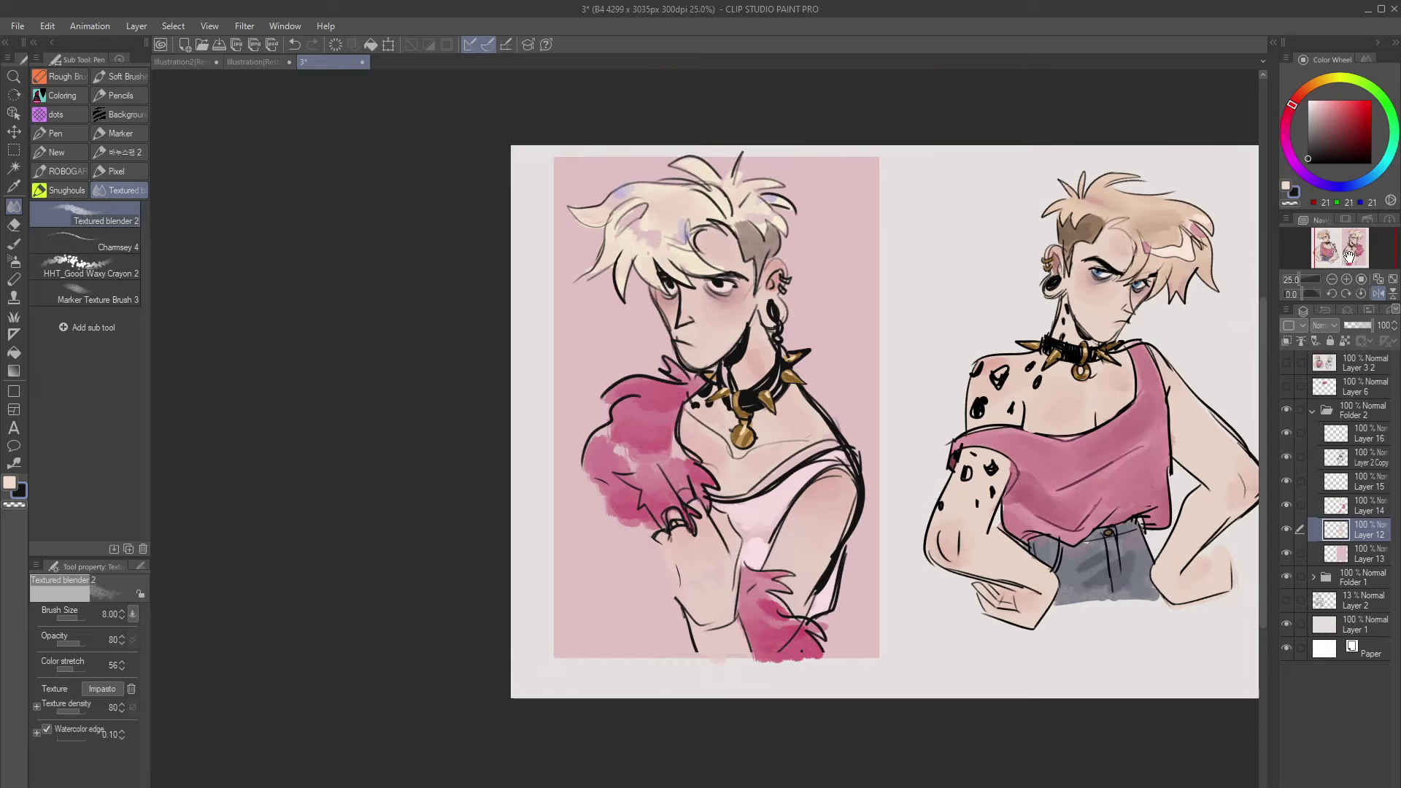
left_click_drag(1348, 257, 1350, 257)
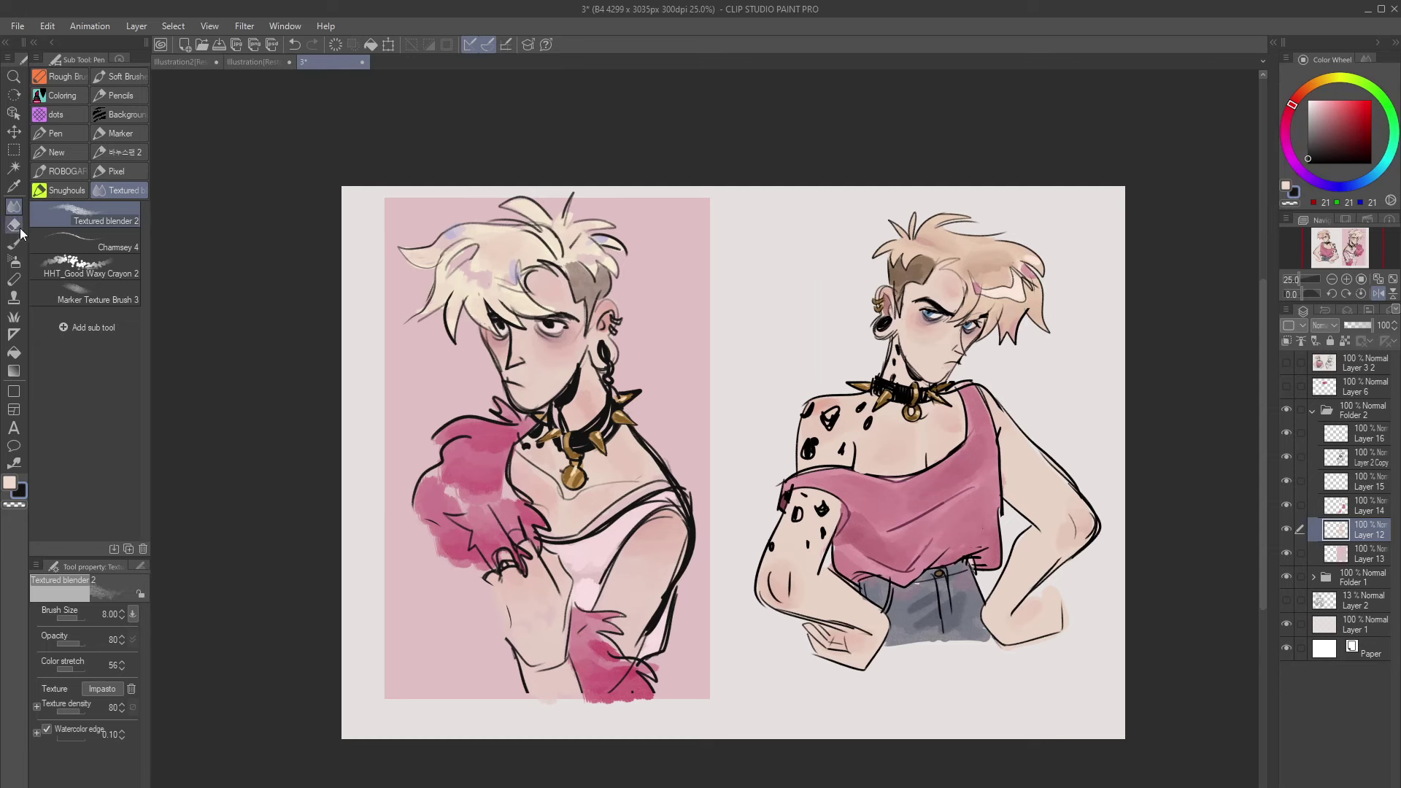
left_click(81, 243)
key("bracketright")
left_click(1366, 458)
key("bracketright")
key("bracketright")
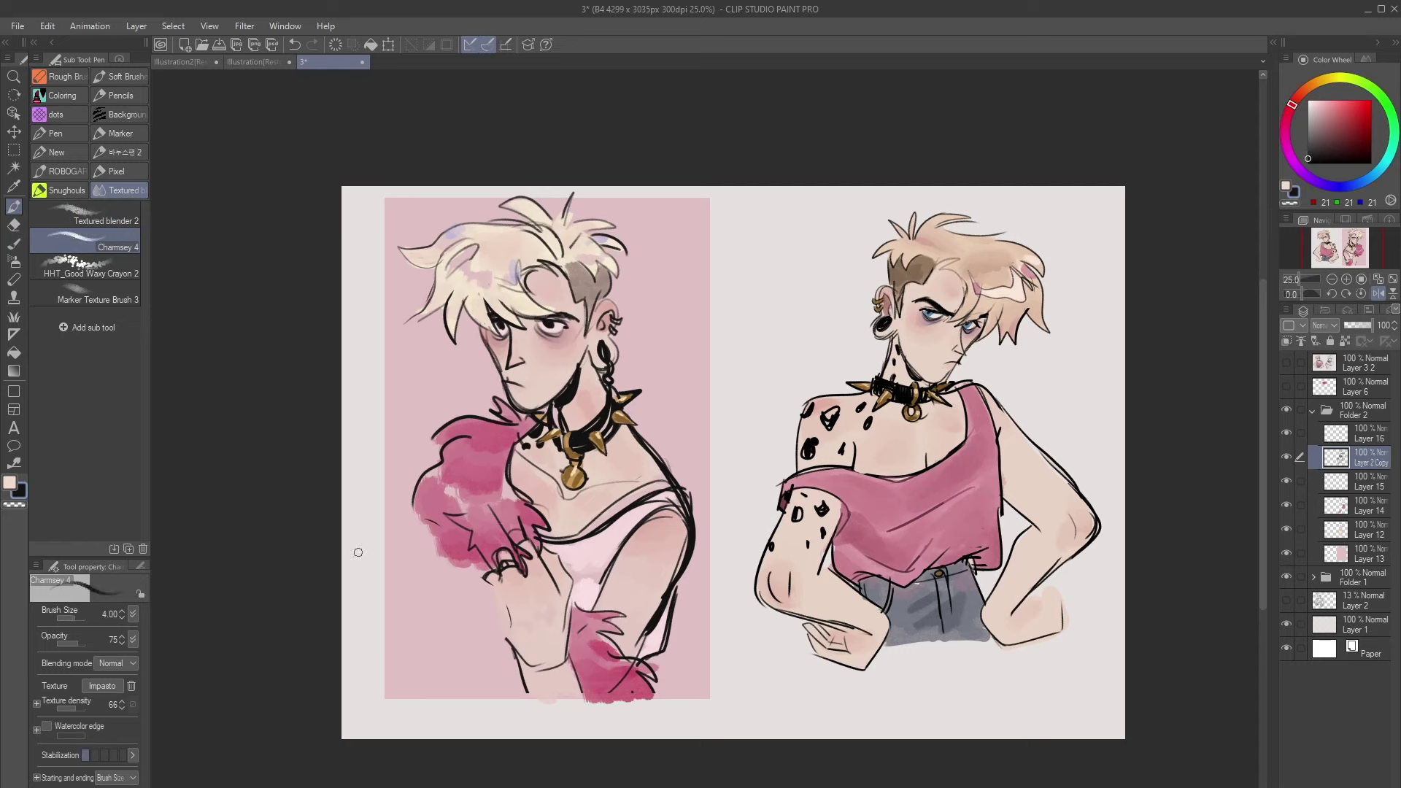